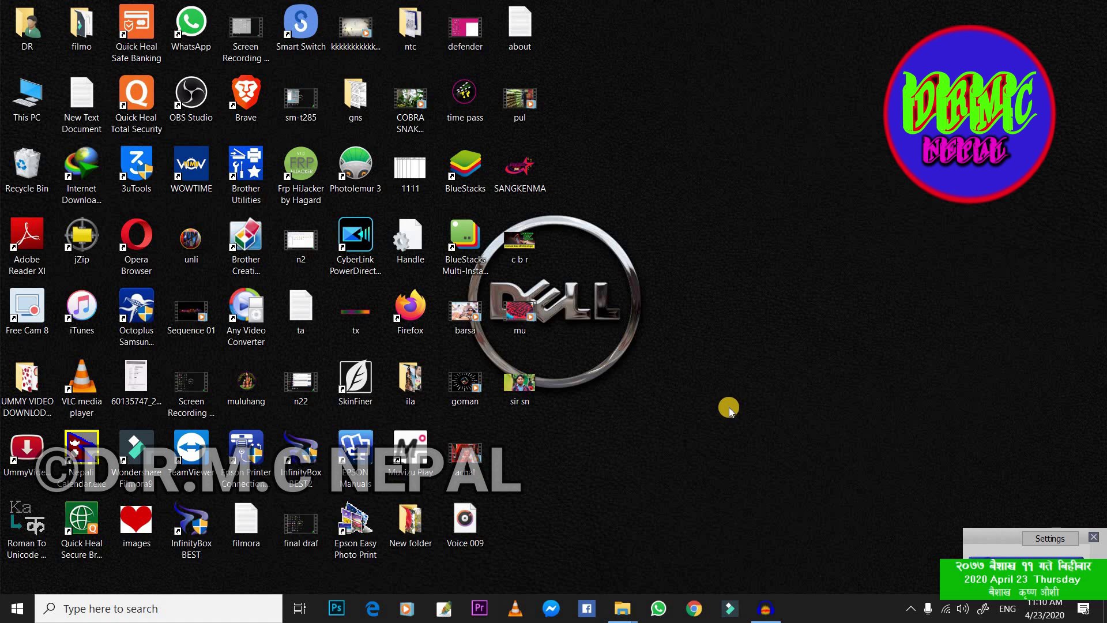
Open Chrome in a maximized window and load youtube.com
{"action": "left_click", "coordinate": [695, 610]}
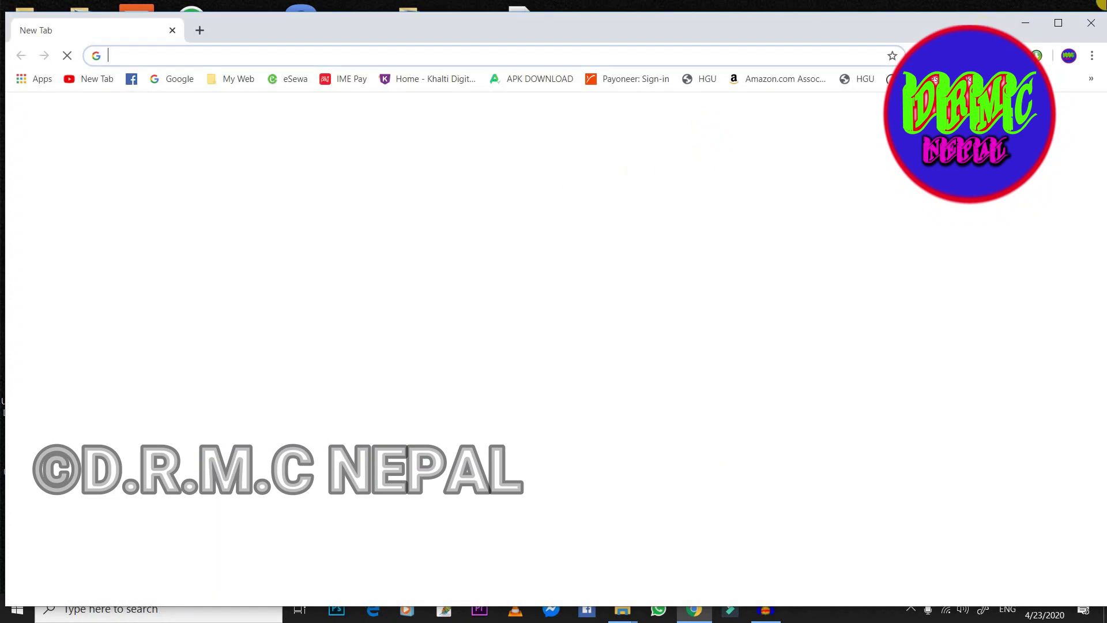
{"action": "left_click", "coordinate": [1062, 24]}
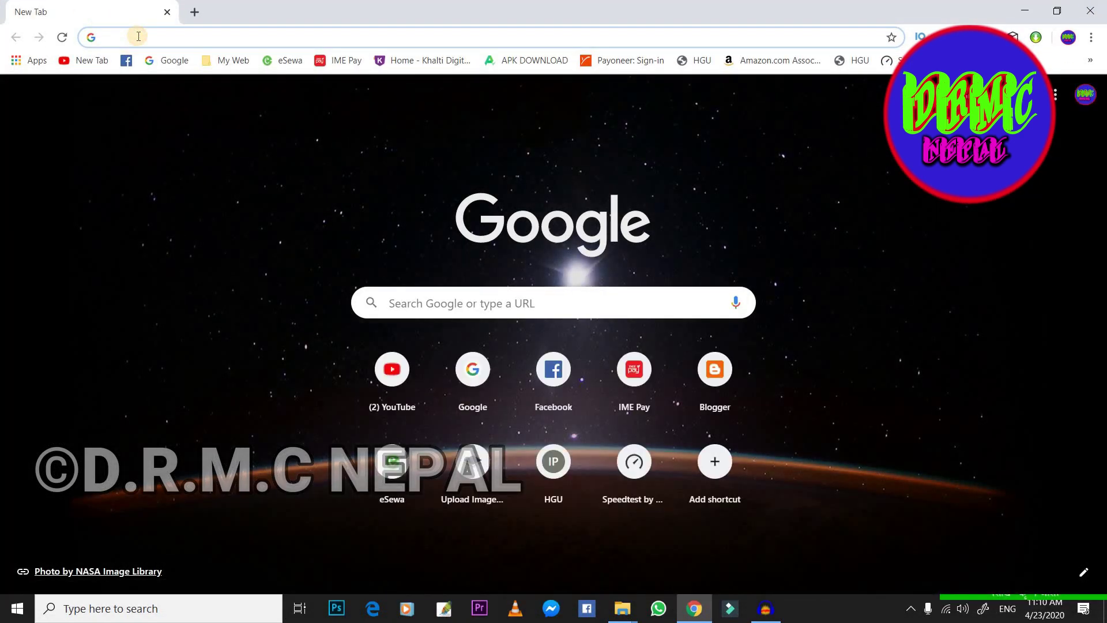
{"action": "type", "text": "youtub"}
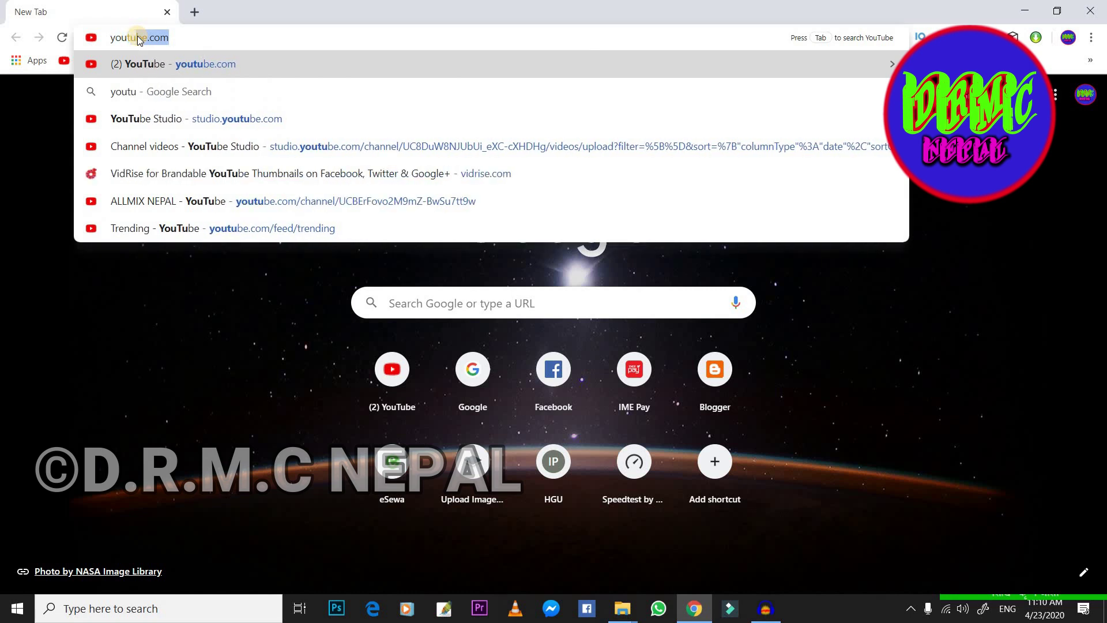
{"action": "type", "text": "e.com"}
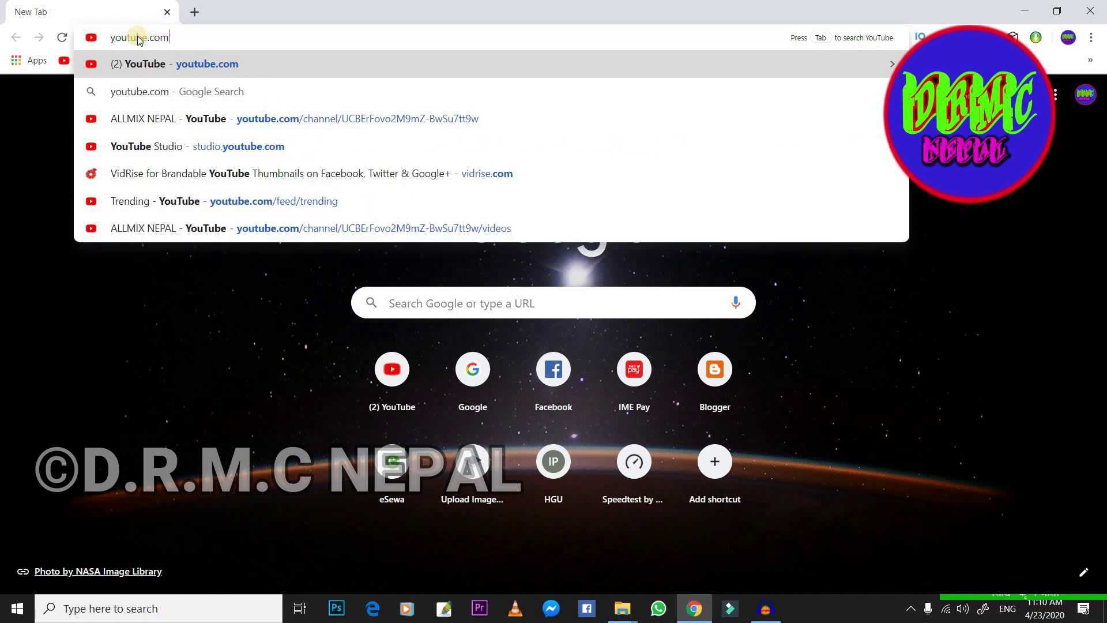
{"action": "key", "text": "Return"}
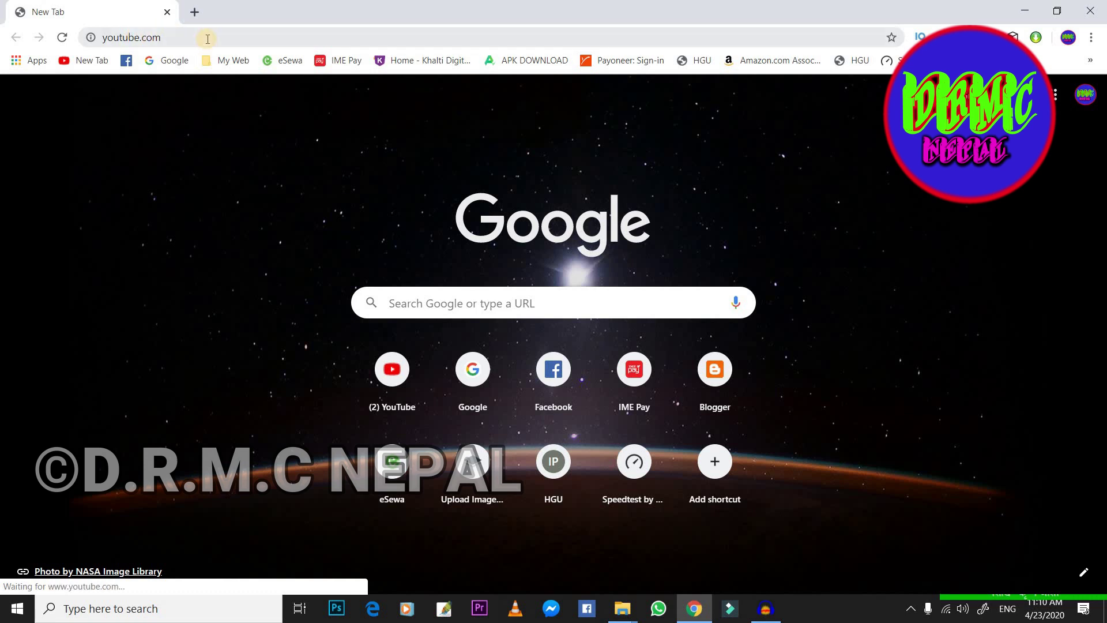
Load Facebook in a second browser tab and return to the YouTube tab
{"action": "left_click", "coordinate": [195, 12]}
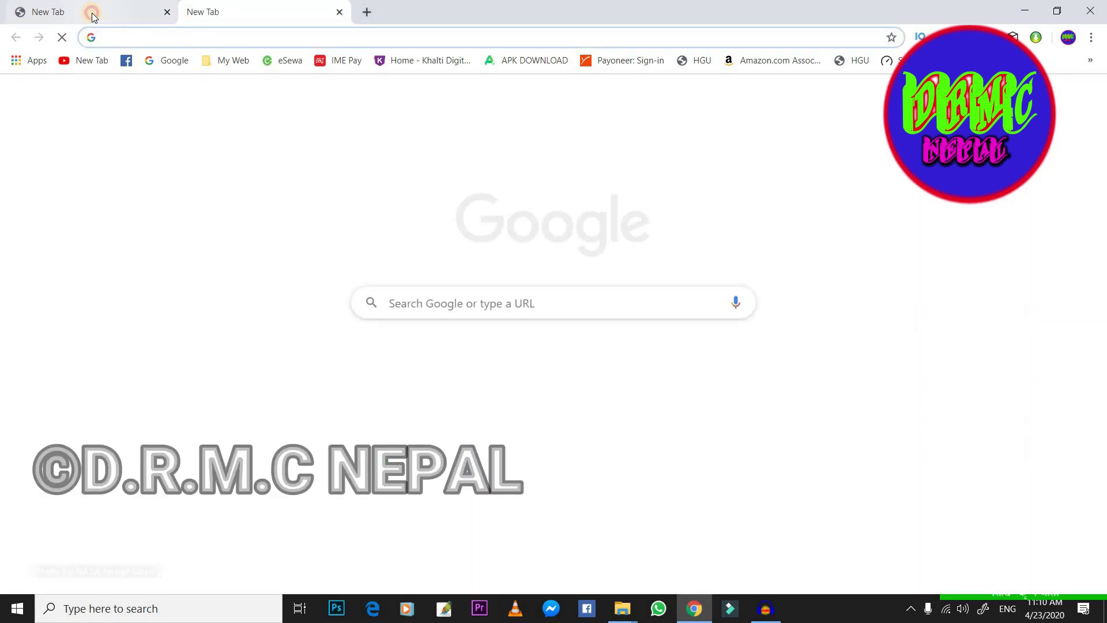
{"action": "left_click", "coordinate": [92, 11]}
{"action": "left_click", "coordinate": [205, 38]}
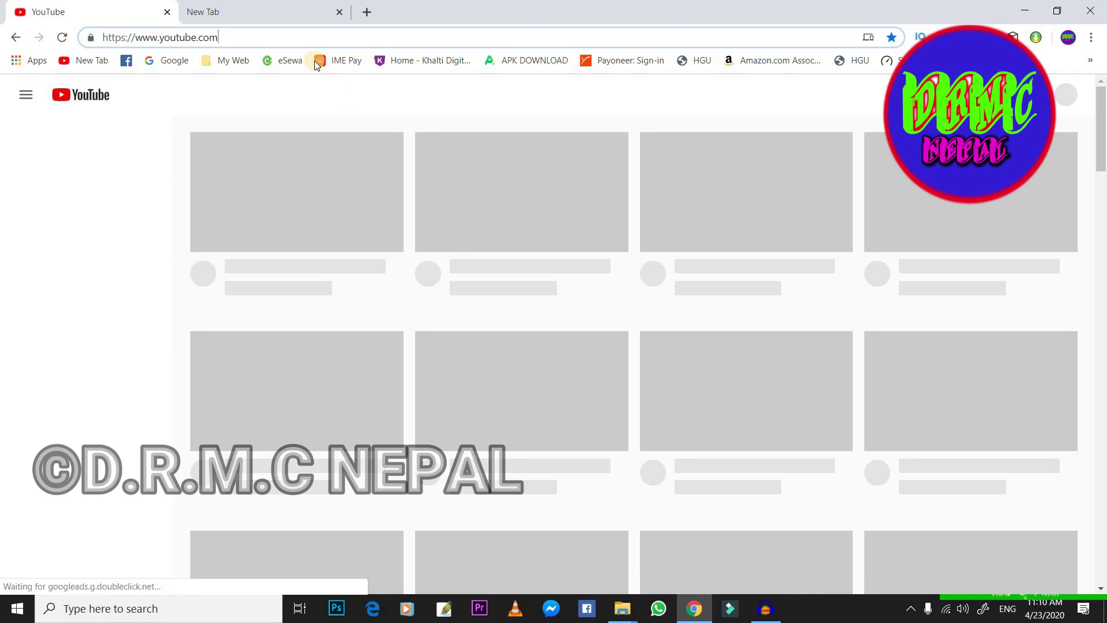
{"action": "left_click", "coordinate": [252, 14]}
{"action": "left_click", "coordinate": [124, 14]}
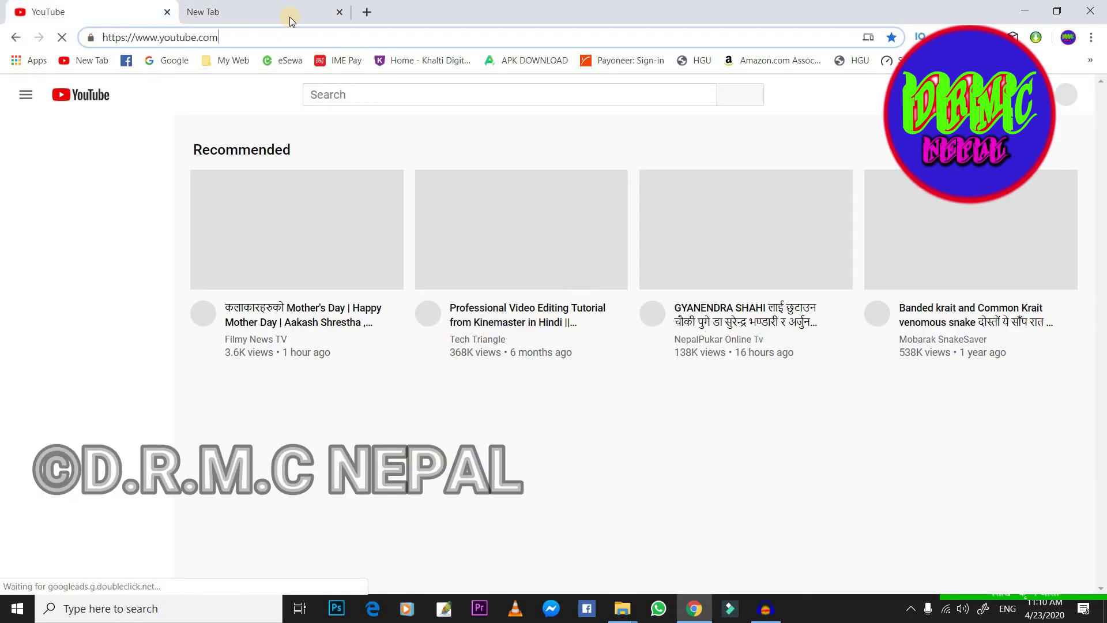
{"action": "left_click", "coordinate": [290, 19]}
{"action": "left_click", "coordinate": [125, 61]}
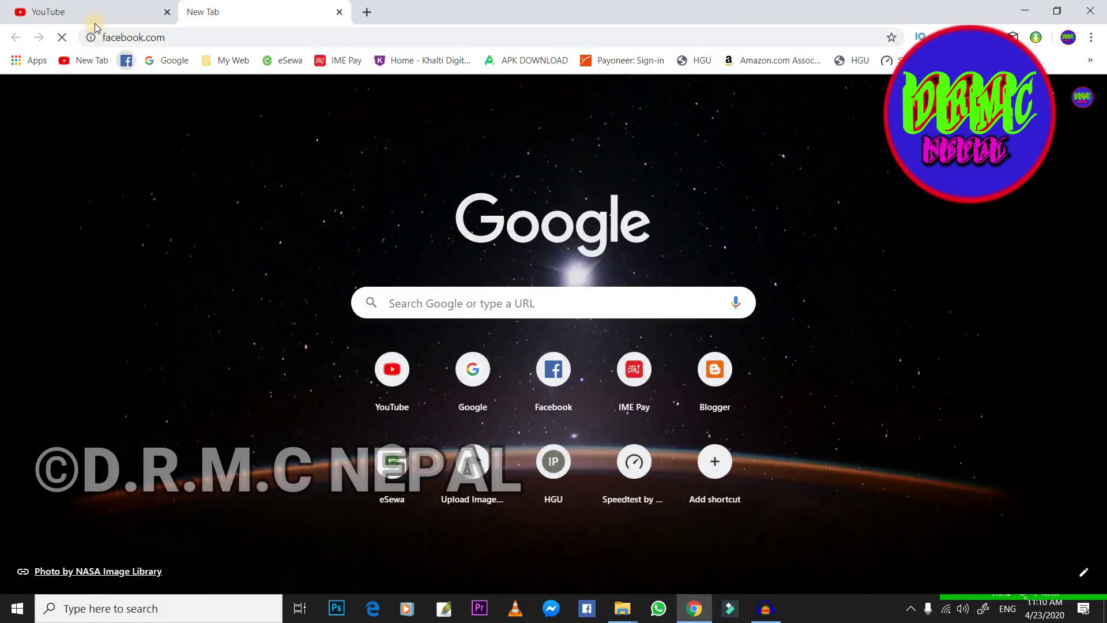
{"action": "left_click", "coordinate": [92, 12]}
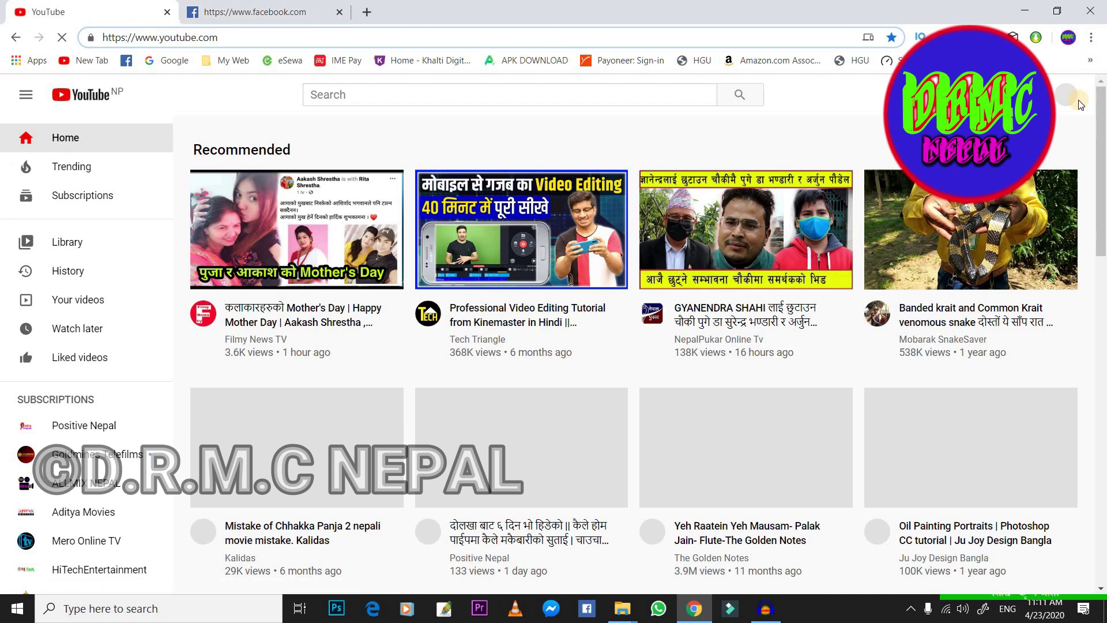
Search YouTube for "drmc nepal" and open the D.R.M.C NEPAL channel
{"action": "left_click", "coordinate": [414, 98]}
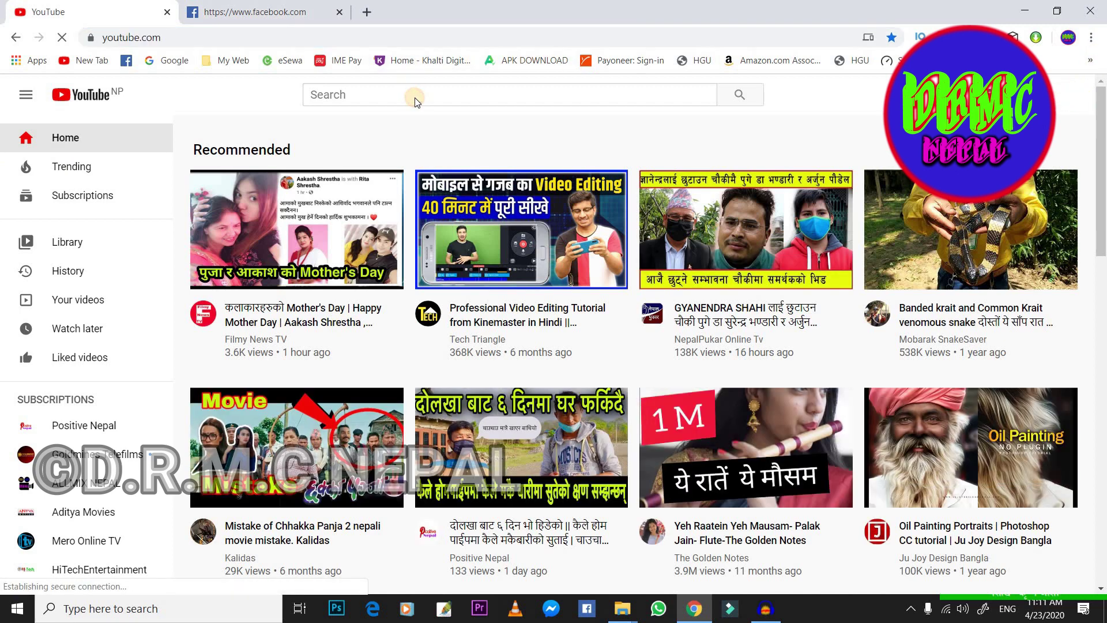
{"action": "left_click", "coordinate": [416, 104]}
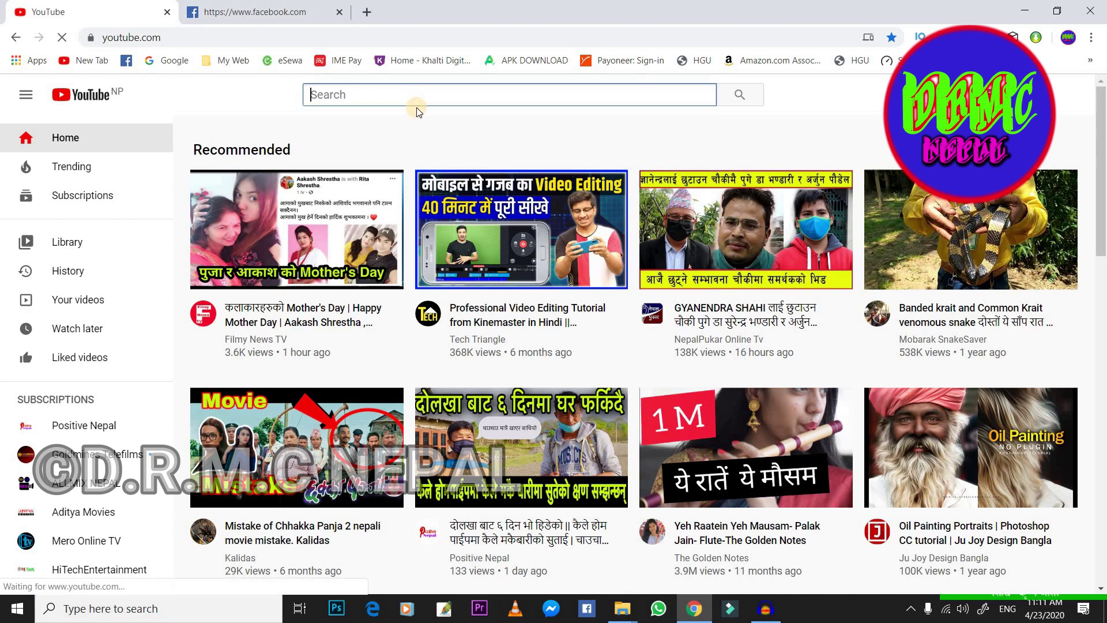
{"action": "type", "text": "drmc"}
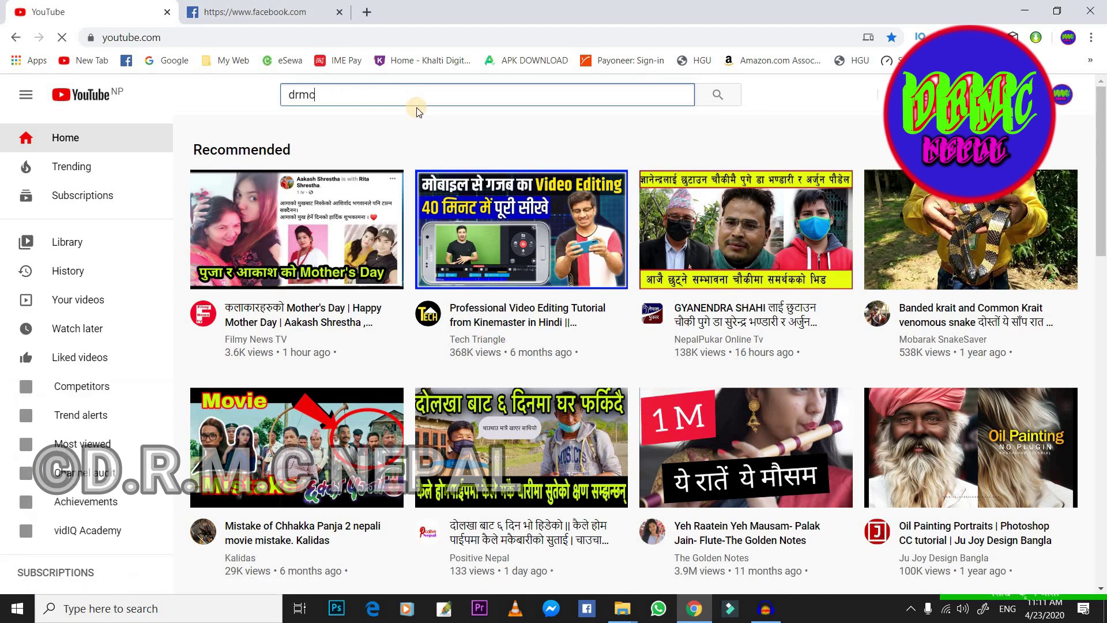
{"action": "type", "text": " ne"}
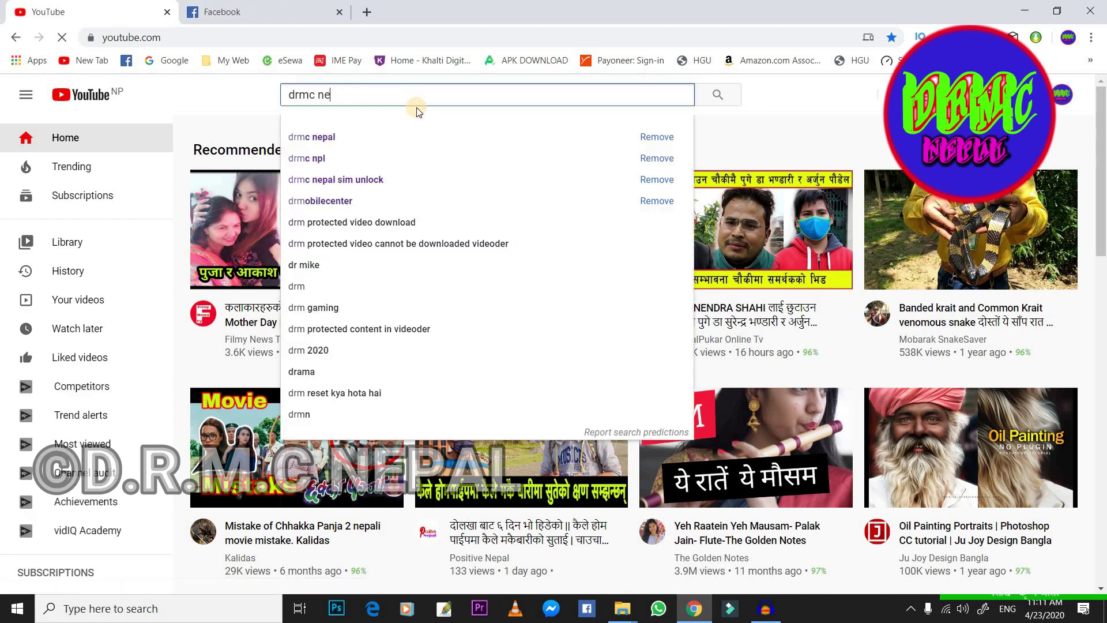
{"action": "type", "text": "pal"}
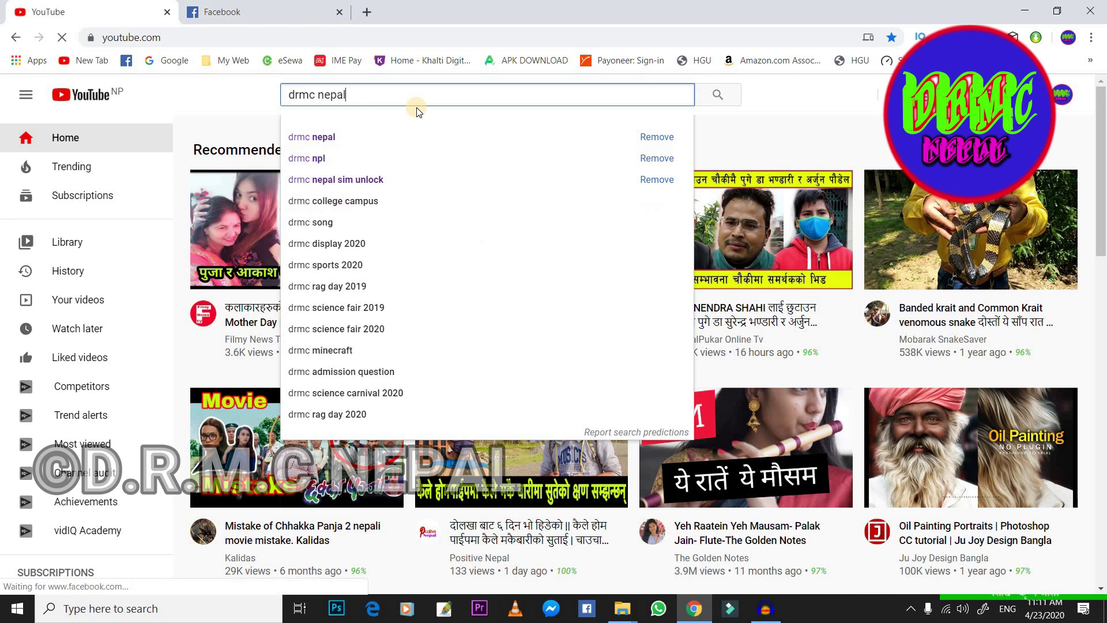
{"action": "key", "text": "Return"}
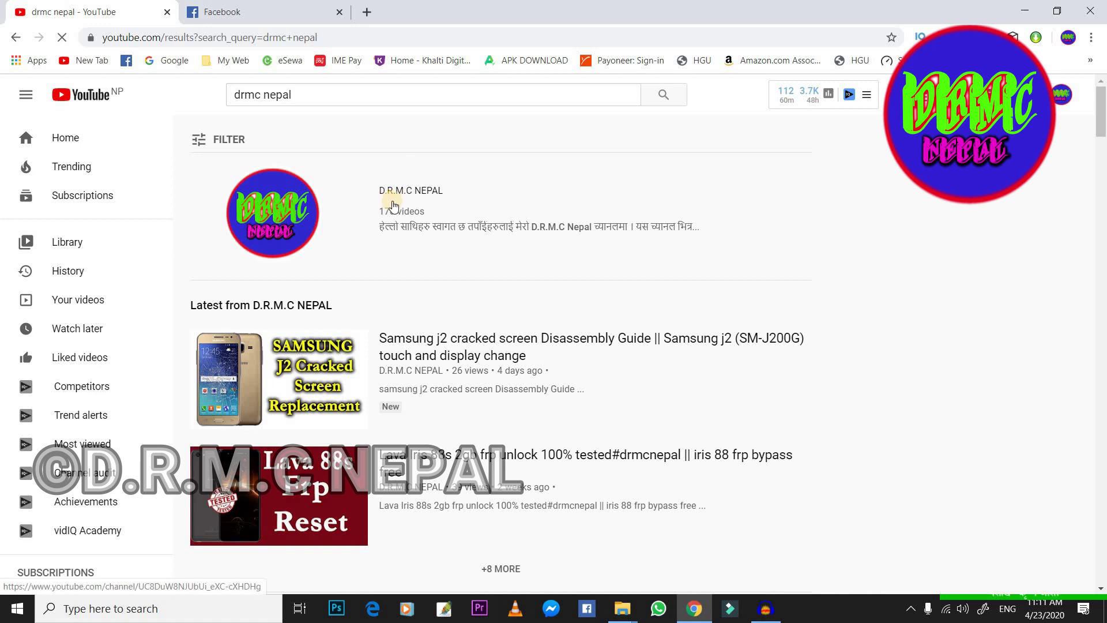
{"action": "left_click", "coordinate": [403, 195]}
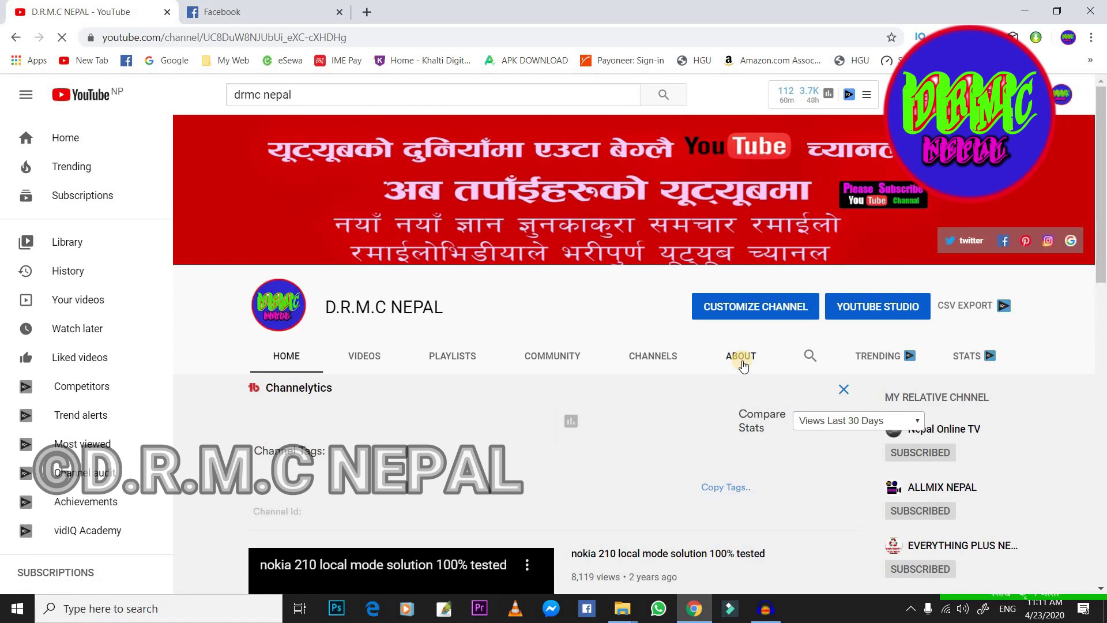
Open the channel's About page and examine its description, details and links sections
{"action": "left_click", "coordinate": [742, 358]}
{"action": "left_click", "coordinate": [740, 360]}
{"action": "scroll", "coordinate": [406, 382], "scroll_direction": "down", "scroll_amount": 2}
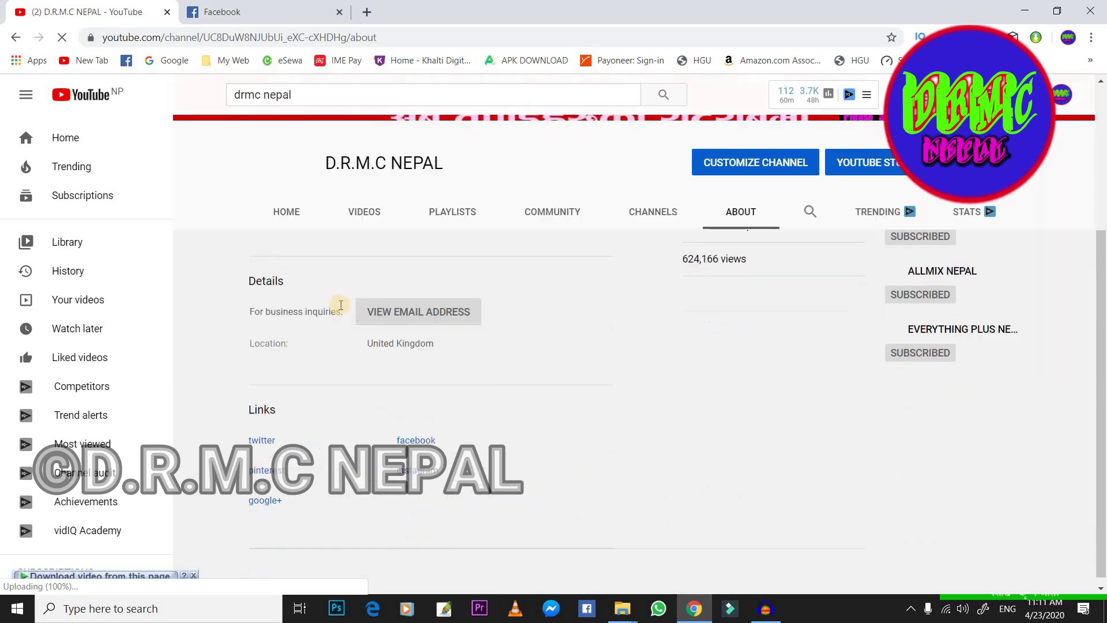
{"action": "scroll", "coordinate": [344, 315], "scroll_direction": "down", "scroll_amount": 1}
{"action": "scroll", "coordinate": [434, 373], "scroll_direction": "up", "scroll_amount": 2}
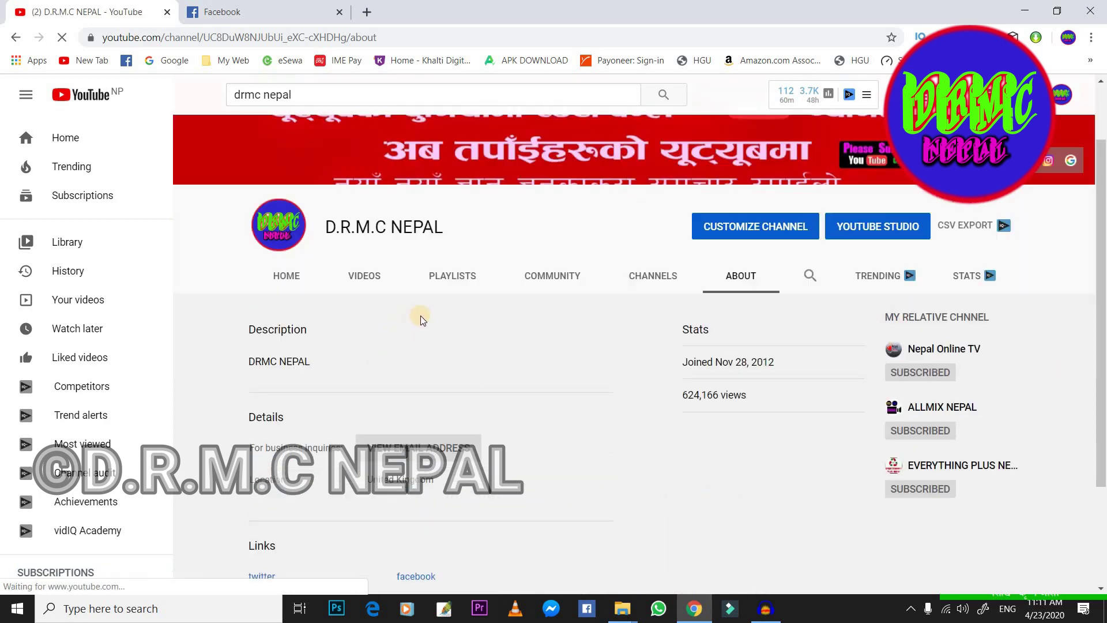
{"action": "left_click_drag", "start_coordinate": [204, 298], "coordinate": [214, 349]}
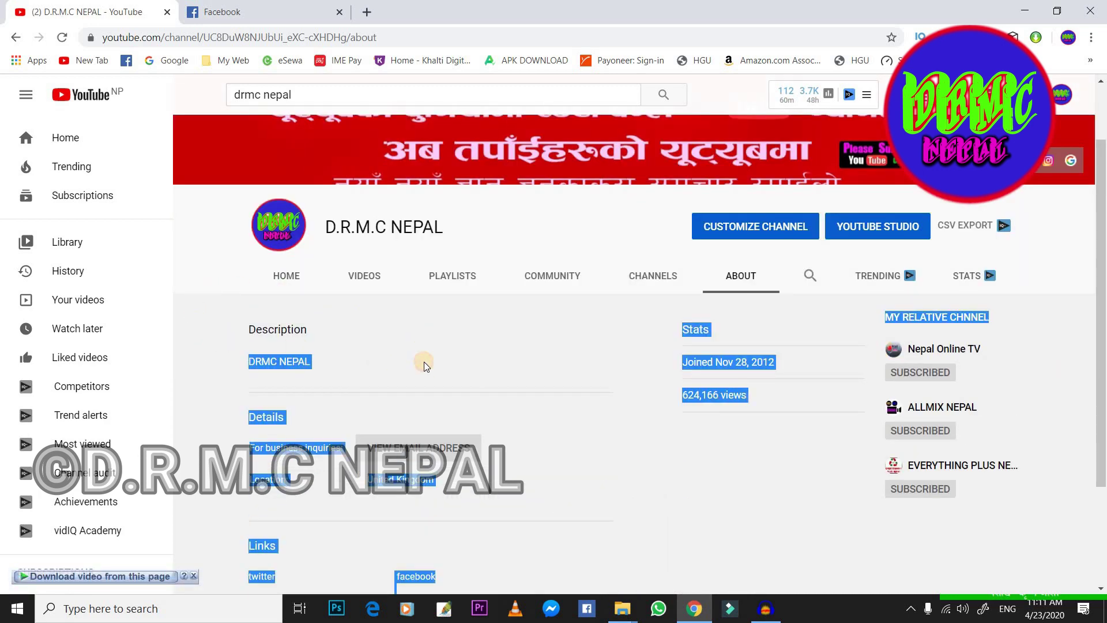
{"action": "left_click", "coordinate": [345, 367]}
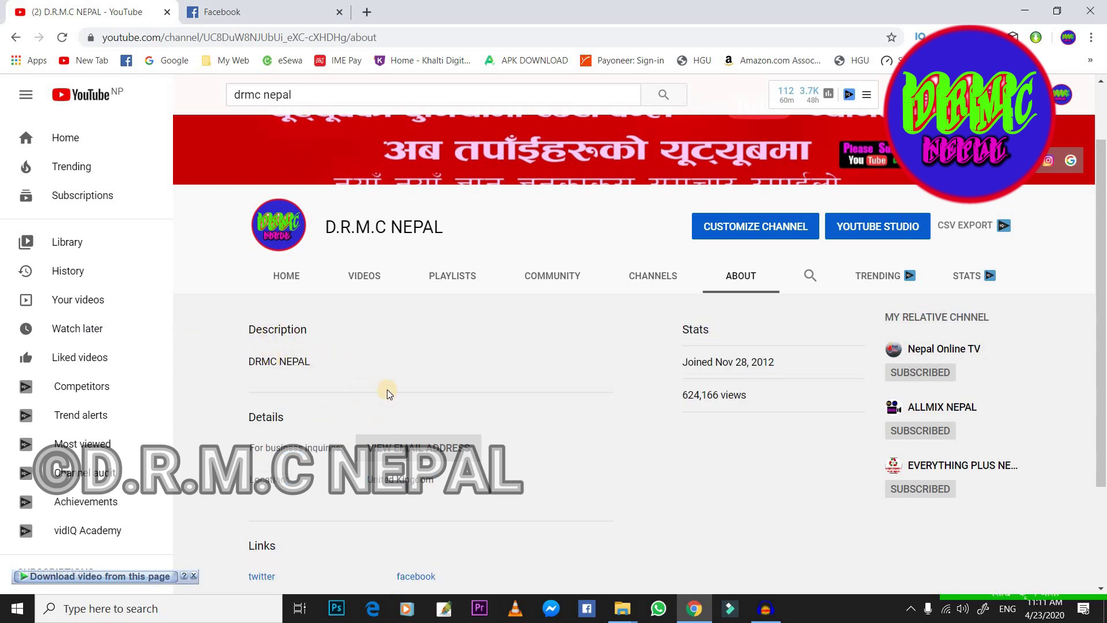
{"action": "scroll", "coordinate": [386, 389], "scroll_direction": "down", "scroll_amount": 1}
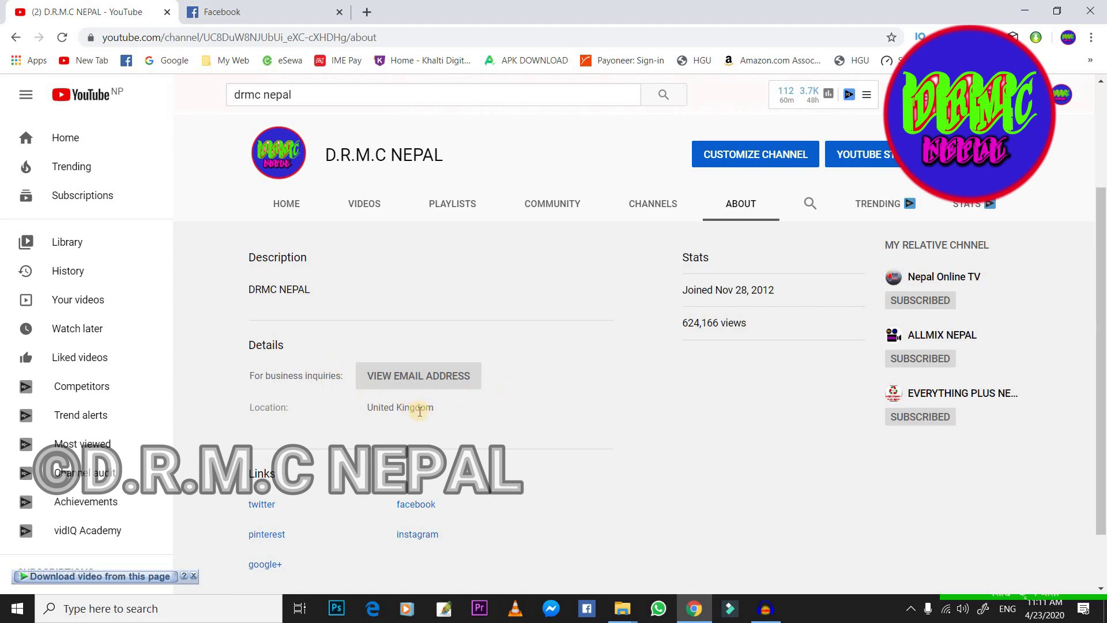
{"action": "scroll", "coordinate": [422, 410], "scroll_direction": "up", "scroll_amount": 2}
{"action": "scroll", "coordinate": [412, 411], "scroll_direction": "down", "scroll_amount": 3}
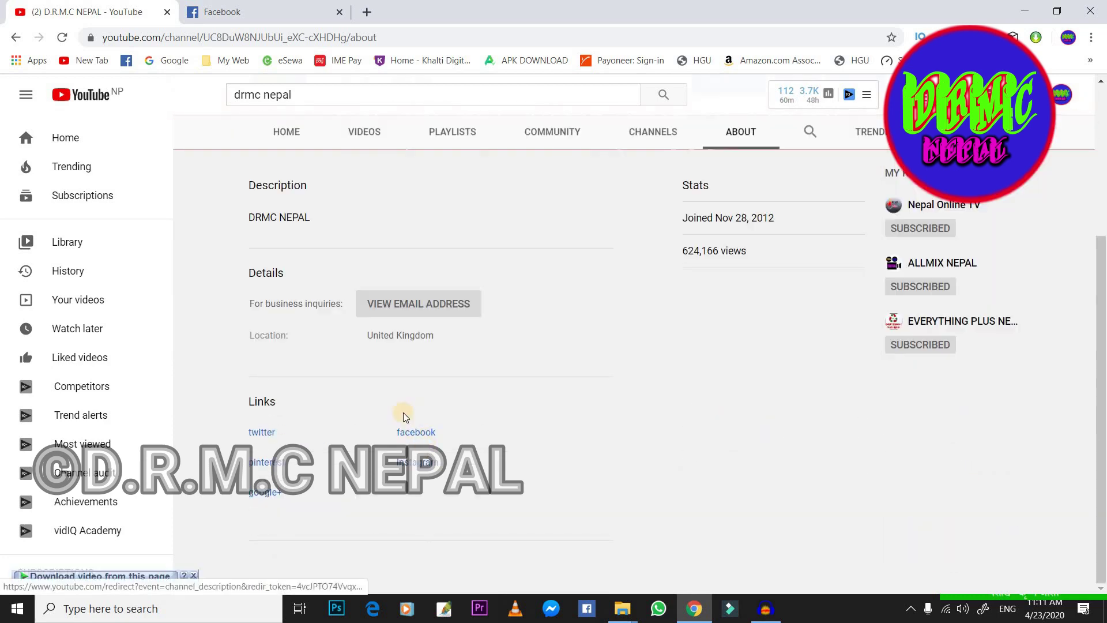
{"action": "scroll", "coordinate": [382, 375], "scroll_direction": "up", "scroll_amount": 3}
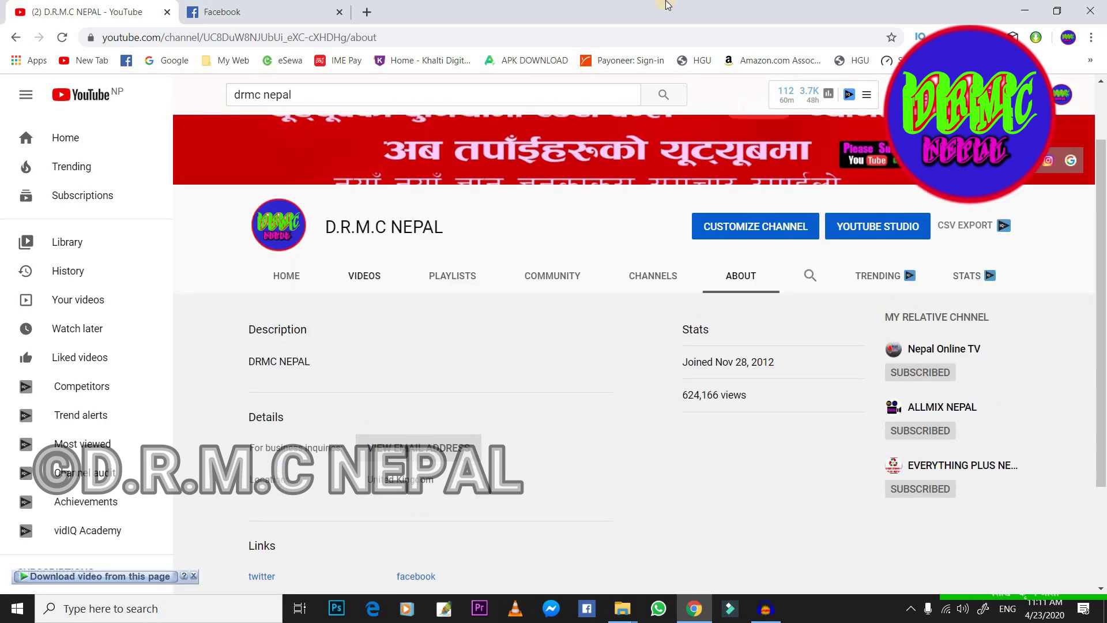
Examine the social media links on the About page and compare them with the banner and description
{"action": "scroll", "coordinate": [378, 428], "scroll_direction": "down", "scroll_amount": 3}
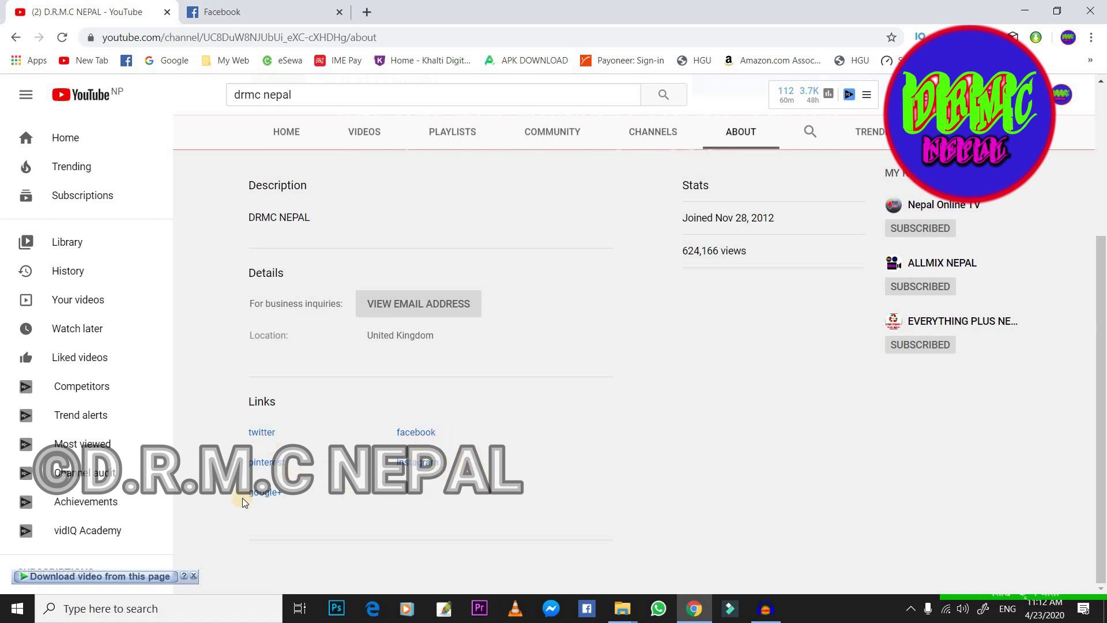
{"action": "left_click_drag", "start_coordinate": [237, 415], "coordinate": [507, 507]}
{"action": "left_click", "coordinate": [518, 512]}
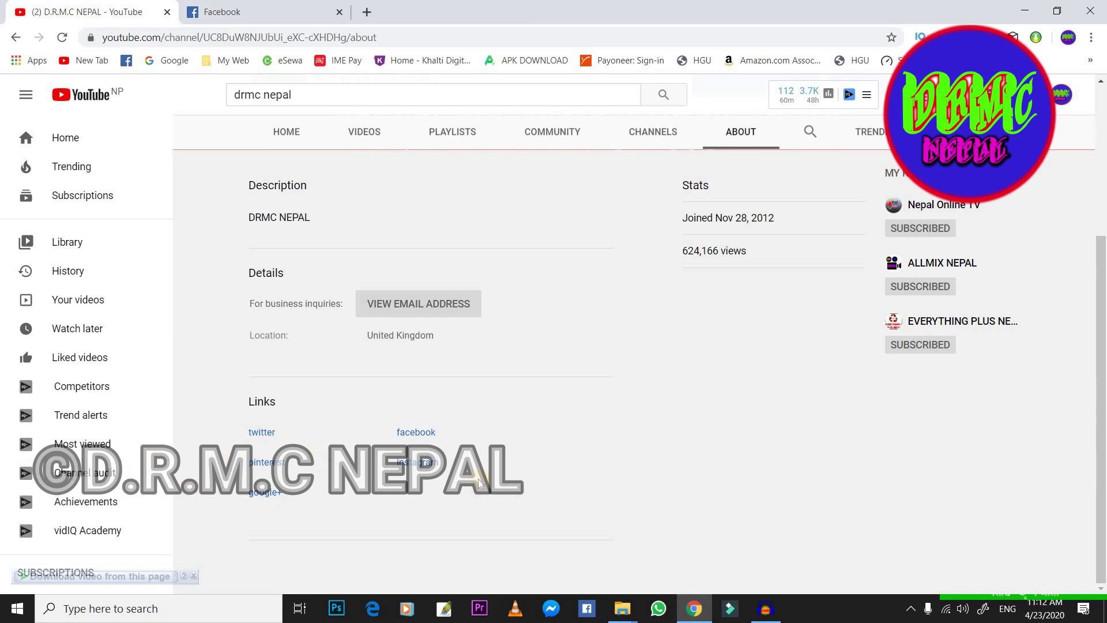
{"action": "scroll", "coordinate": [479, 461], "scroll_direction": "up", "scroll_amount": 4}
{"action": "scroll", "coordinate": [478, 460], "scroll_direction": "down", "scroll_amount": 3}
{"action": "scroll", "coordinate": [404, 456], "scroll_direction": "up", "scroll_amount": 3}
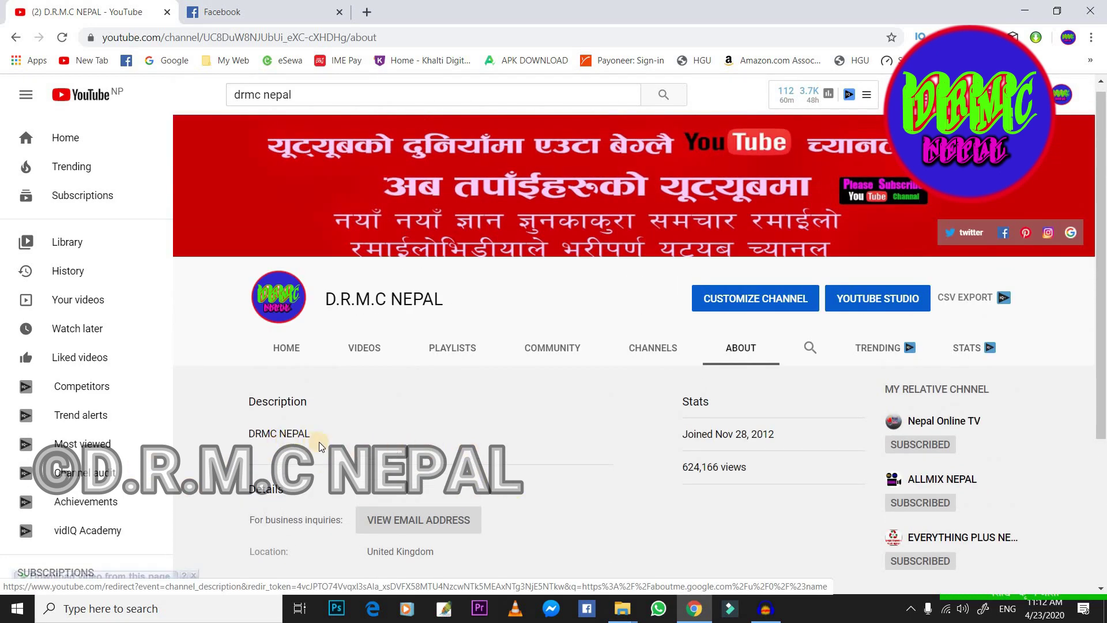
{"action": "left_click_drag", "start_coordinate": [347, 443], "coordinate": [407, 437]}
{"action": "left_click", "coordinate": [407, 434]}
{"action": "scroll", "coordinate": [586, 324], "scroll_direction": "up", "scroll_amount": 1}
{"action": "scroll", "coordinate": [592, 311], "scroll_direction": "down", "scroll_amount": 4}
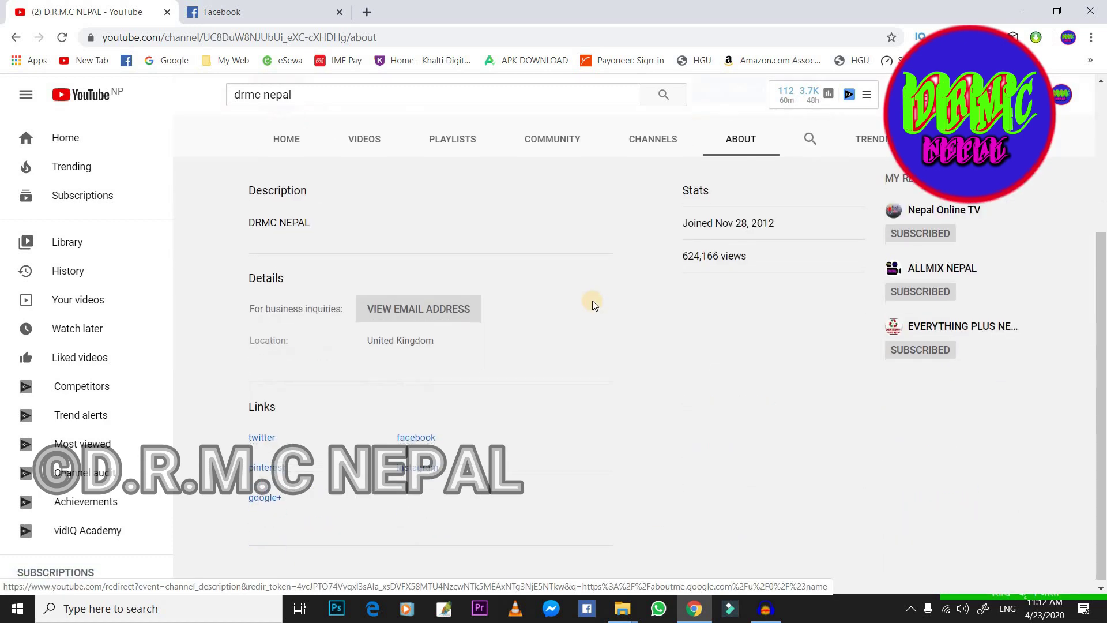
{"action": "scroll", "coordinate": [582, 271], "scroll_direction": "up", "scroll_amount": 4}
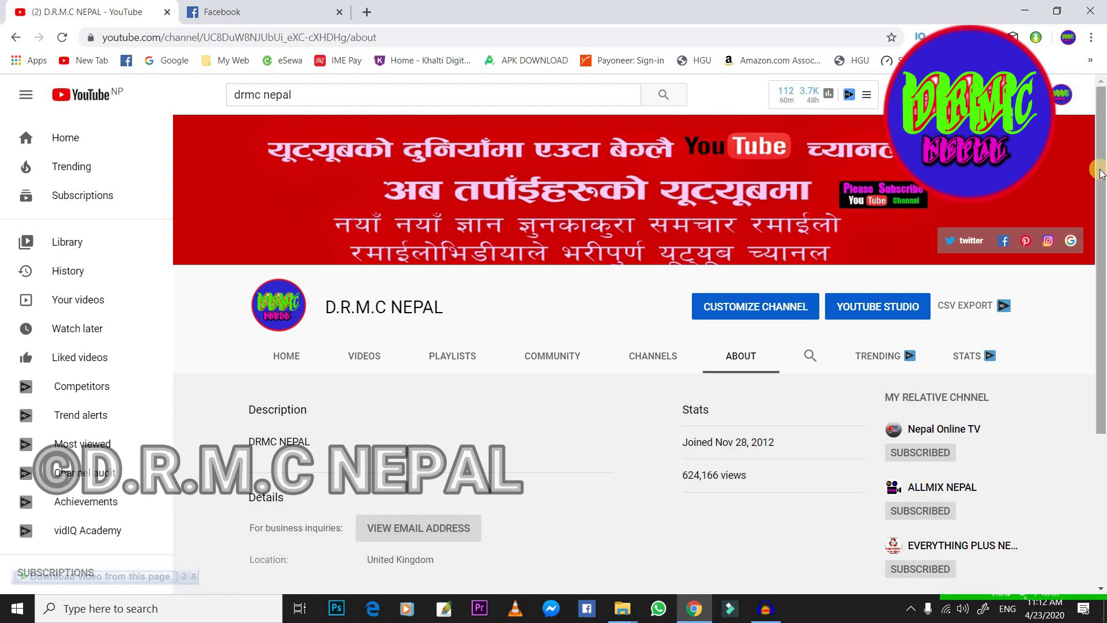
Open the account menu on the channel page, also loading youtube.com in a third tab before returning to the channel
{"action": "left_click", "coordinate": [1064, 93]}
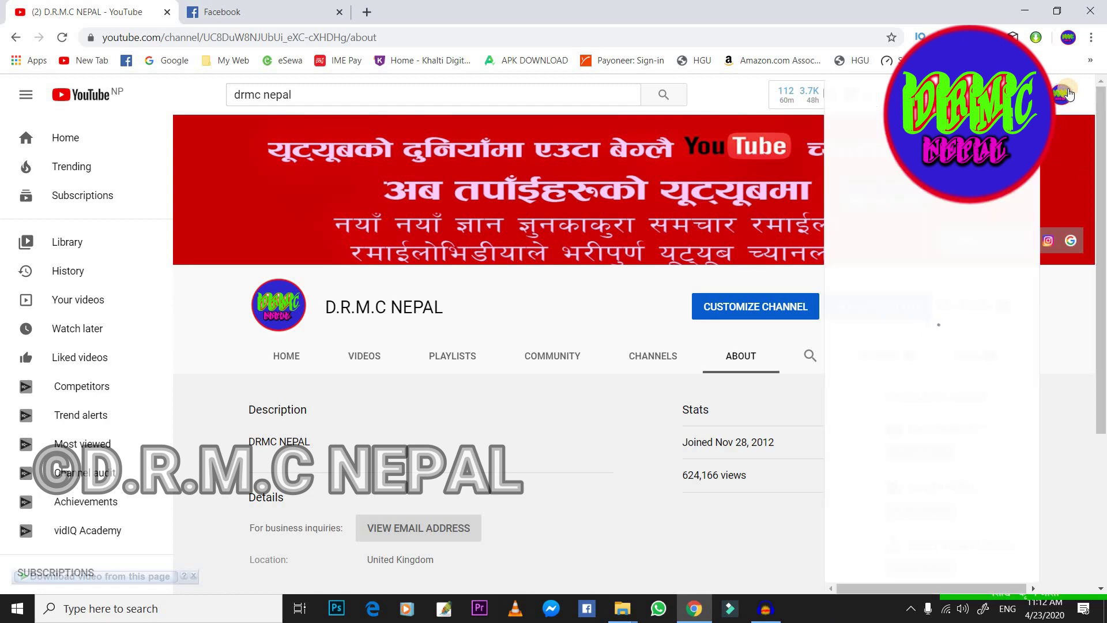
{"action": "left_click", "coordinate": [367, 12]}
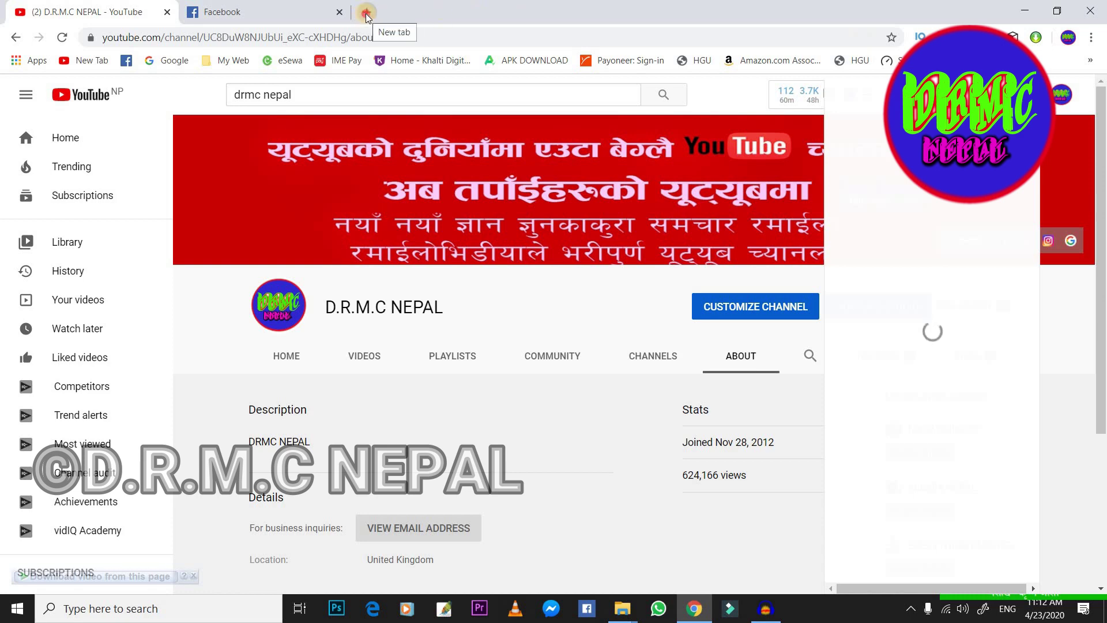
{"action": "type", "text": "youtube.com"}
{"action": "key", "text": "Return"}
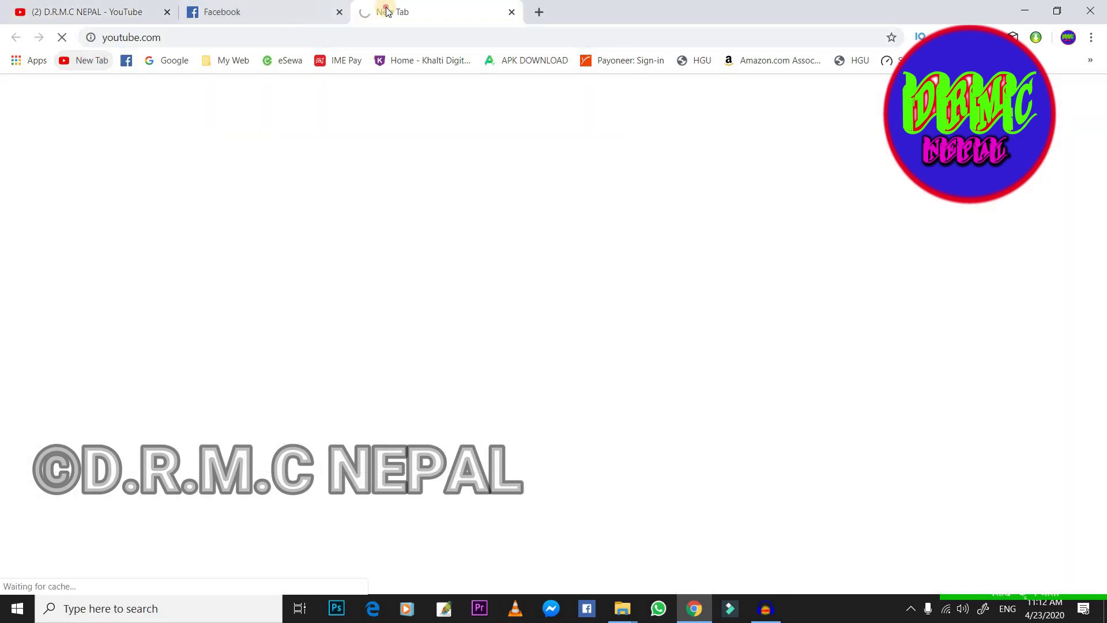
{"action": "left_click", "coordinate": [100, 17]}
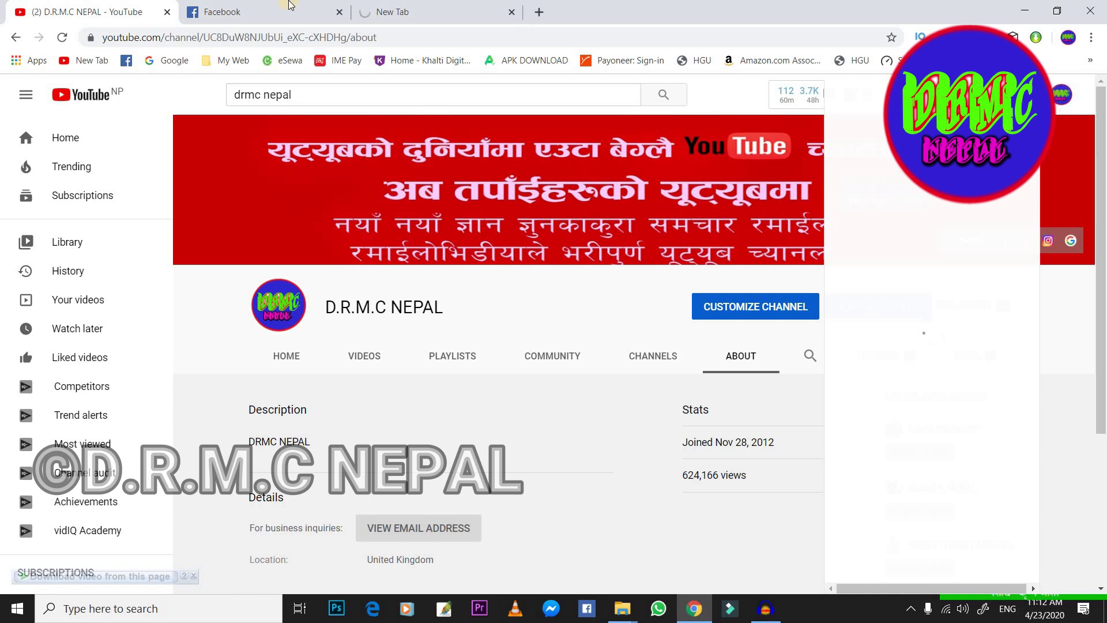
{"action": "left_click", "coordinate": [450, 14]}
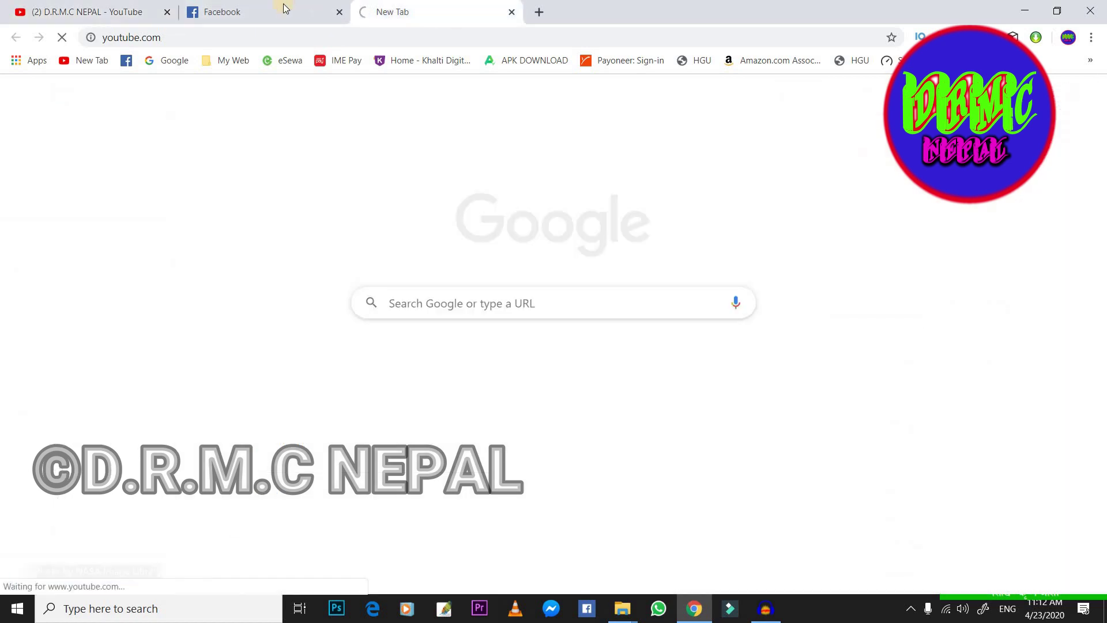
{"action": "left_click", "coordinate": [49, 10]}
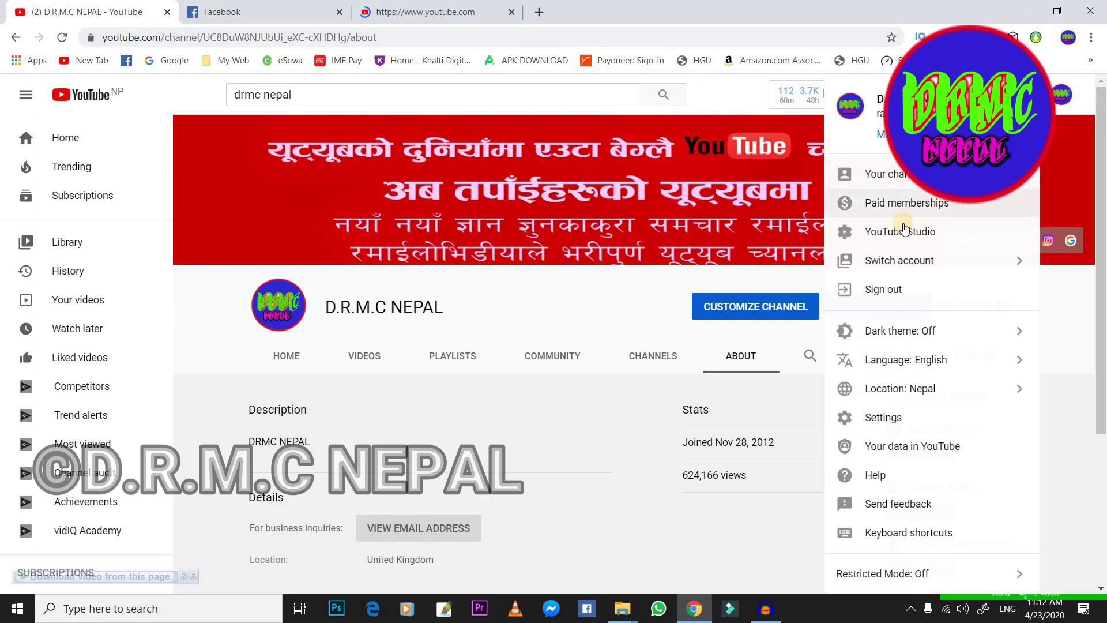
Open YouTube Studio for the channel and bring up its channel dashboard, checking the Facebook and YouTube tabs while it loads
{"action": "left_click", "coordinate": [901, 230]}
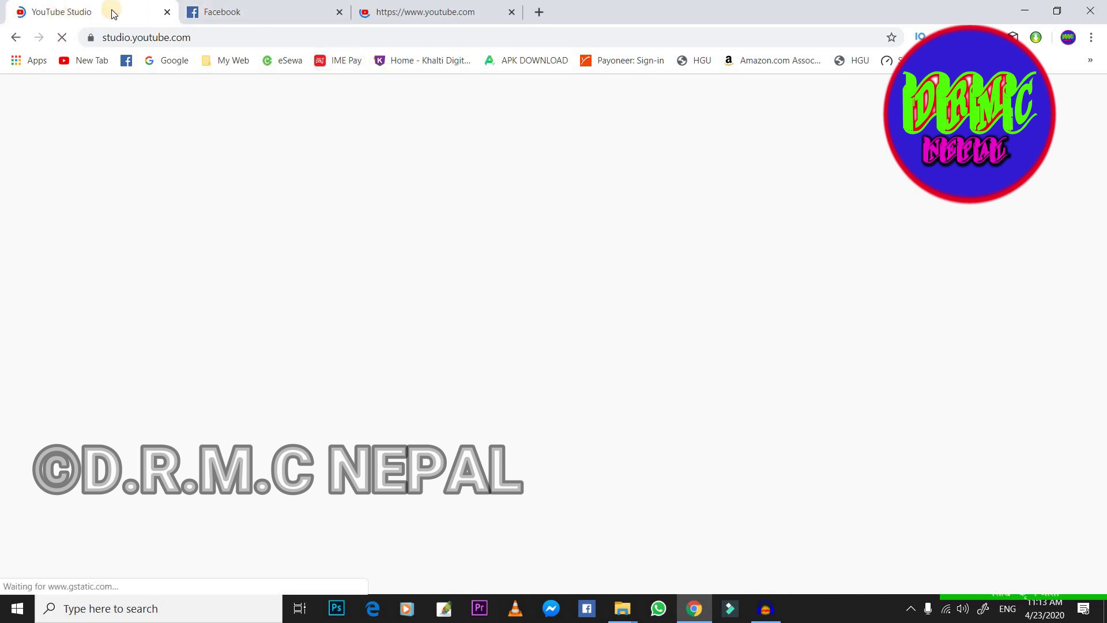
{"action": "left_click", "coordinate": [211, 14]}
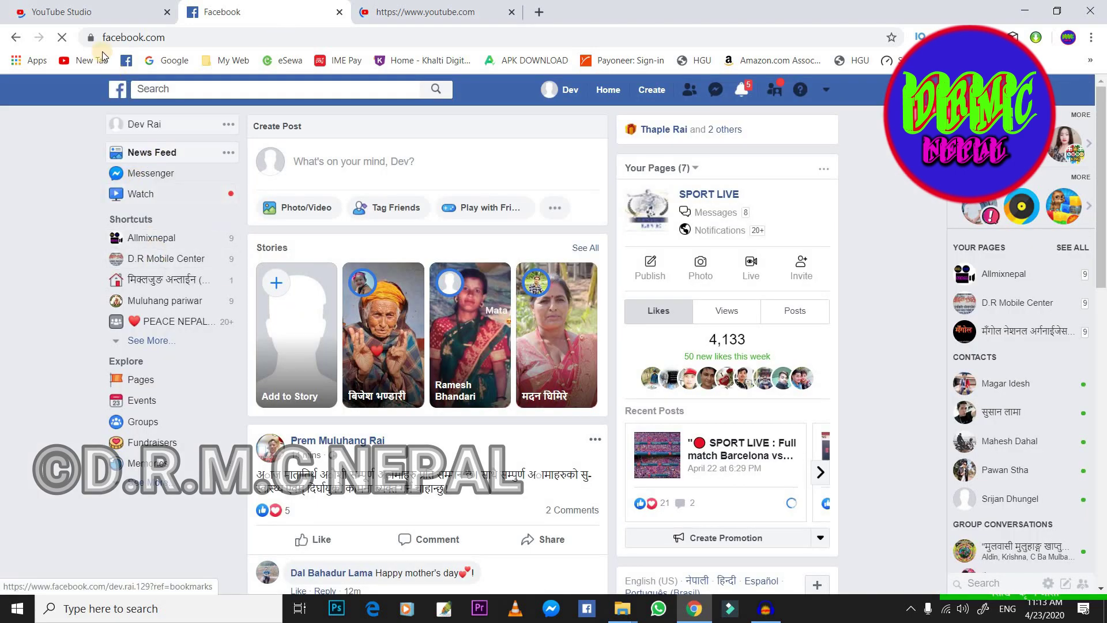
{"action": "left_click", "coordinate": [110, 11]}
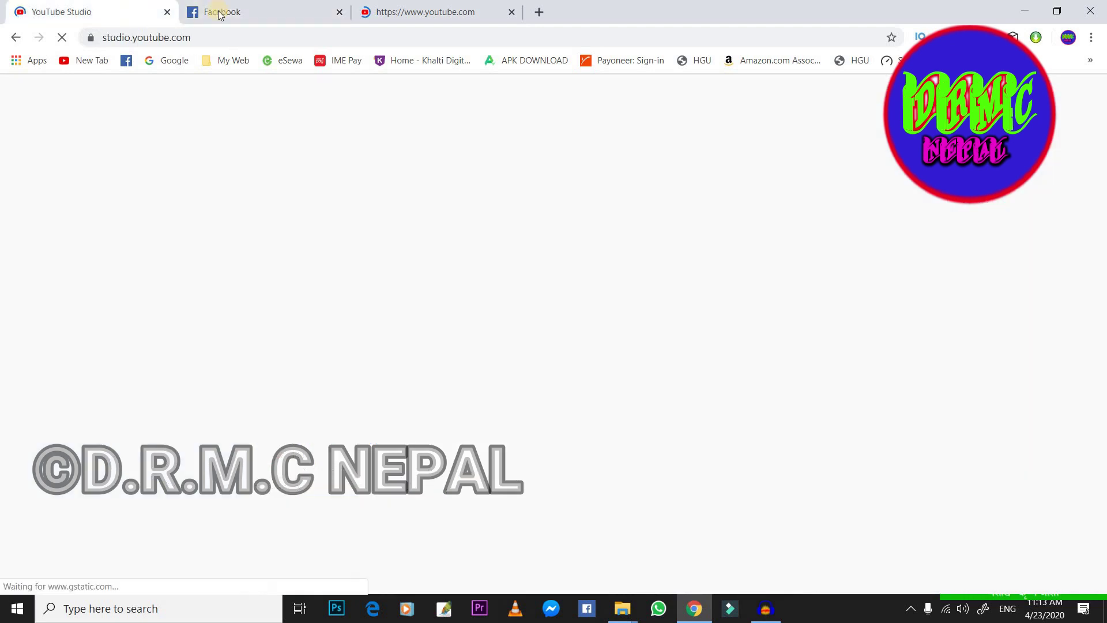
{"action": "left_click", "coordinate": [229, 11]}
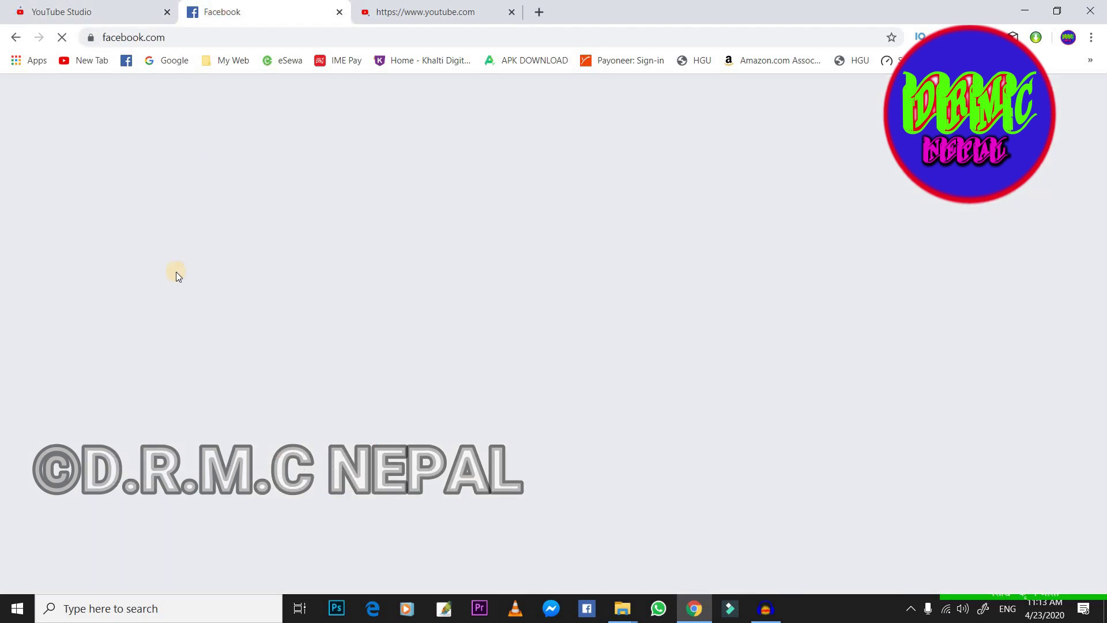
{"action": "left_click", "coordinate": [63, 12]}
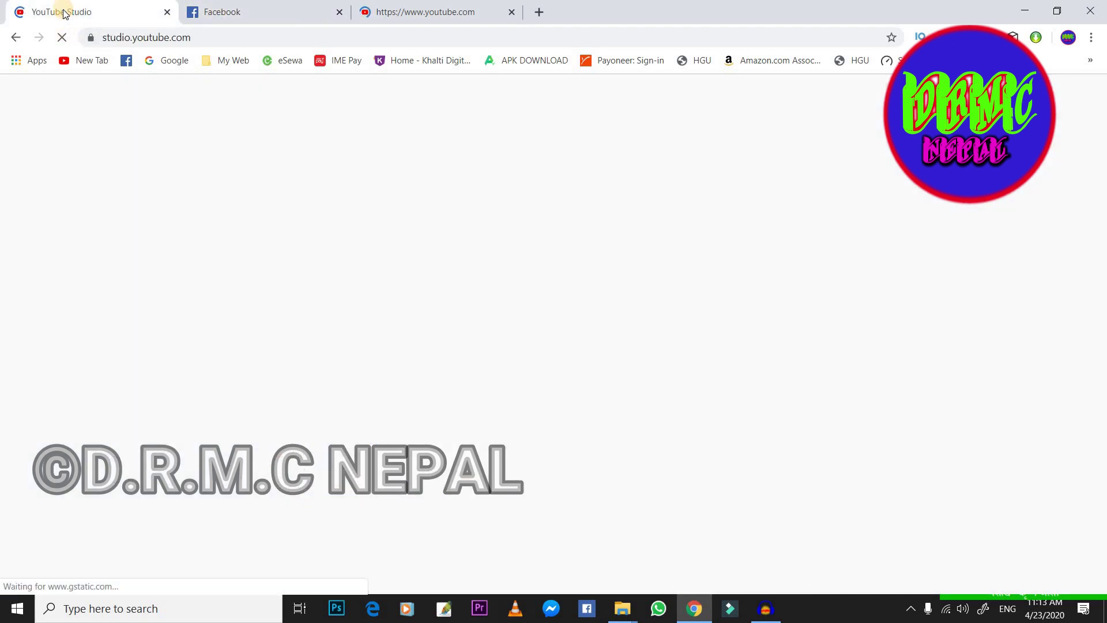
{"action": "left_click", "coordinate": [439, 13]}
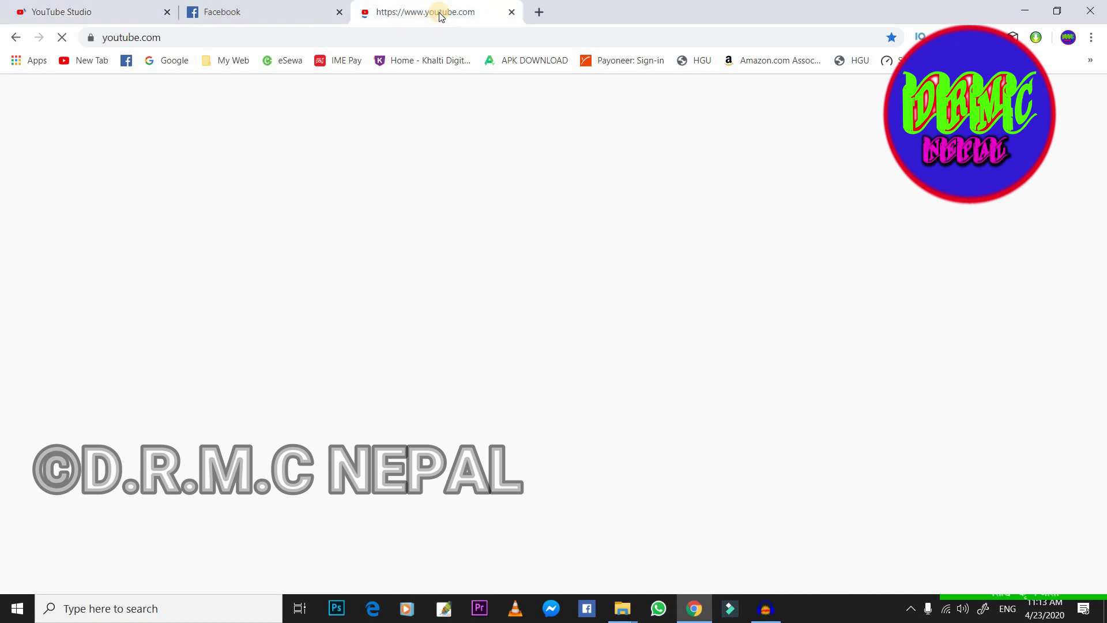
{"action": "left_click", "coordinate": [269, 14]}
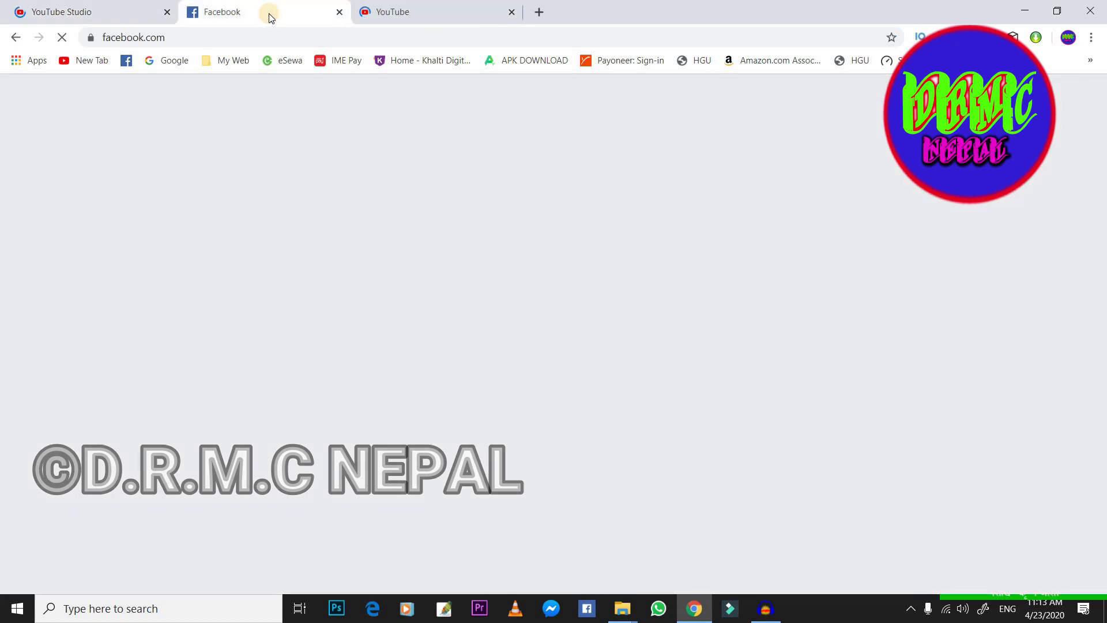
{"action": "left_click", "coordinate": [123, 11]}
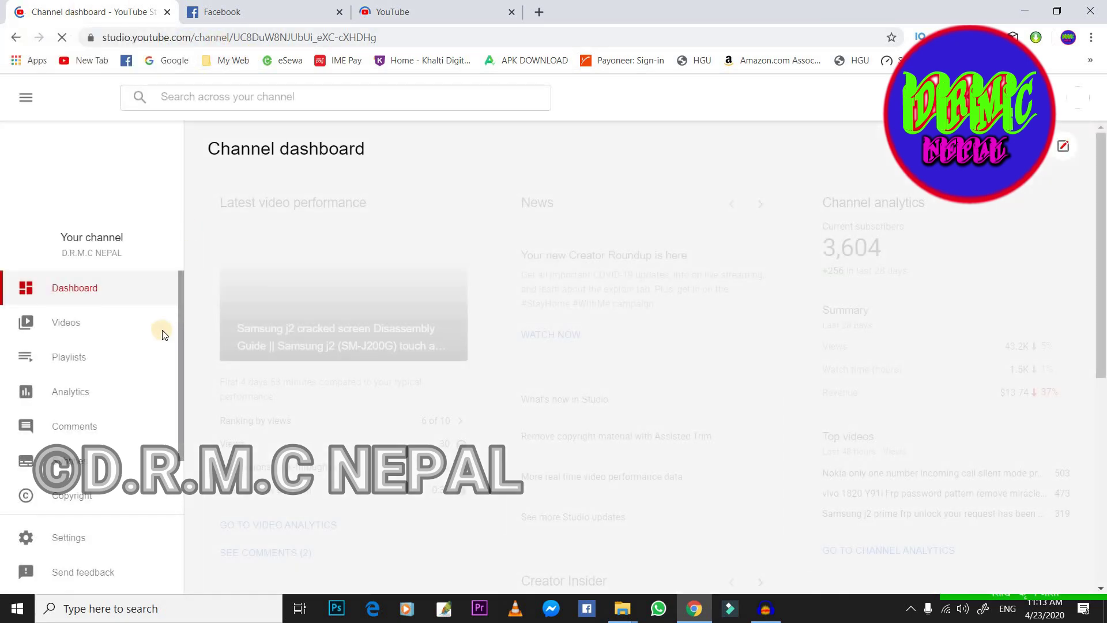
Look over the channel dashboard and open the YouTube Studio settings
{"action": "scroll", "coordinate": [587, 355], "scroll_direction": "down", "scroll_amount": 6}
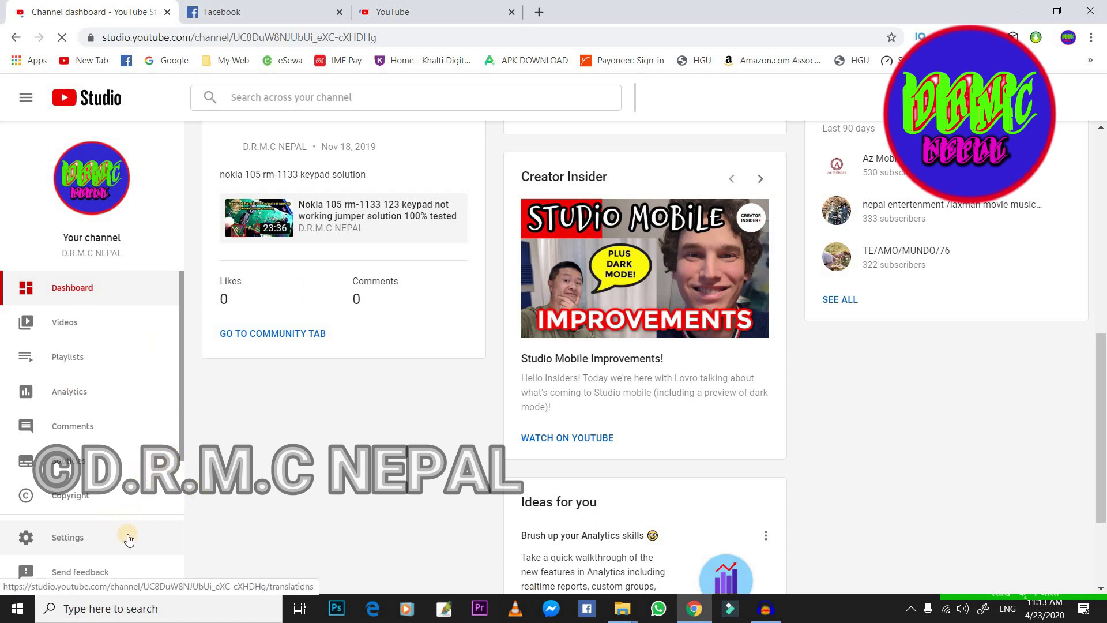
{"action": "left_click", "coordinate": [107, 537]}
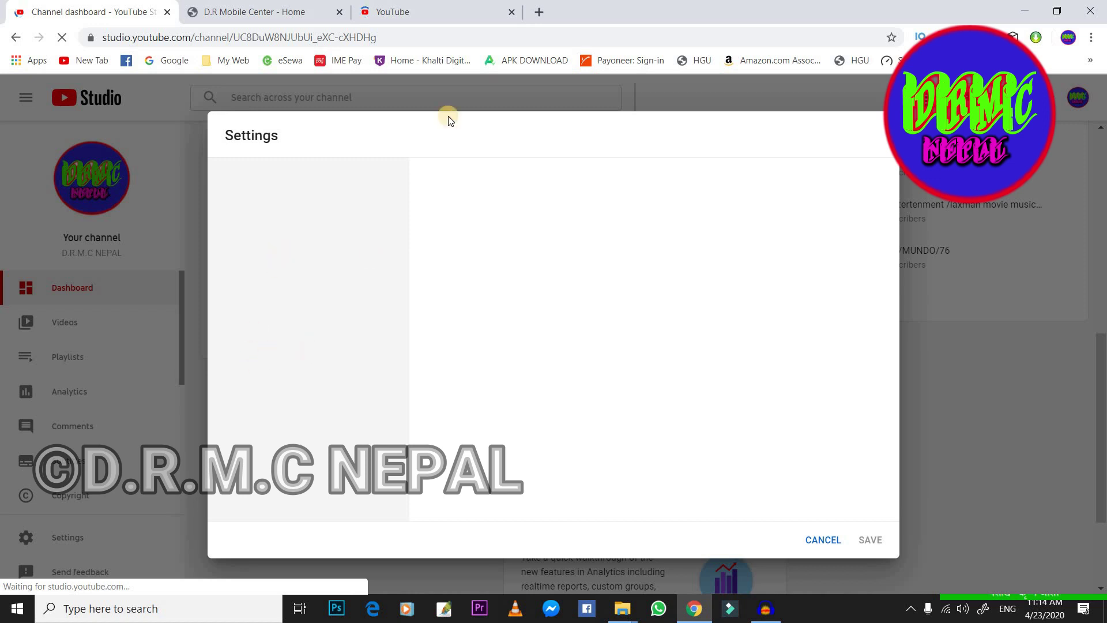
{"action": "left_click", "coordinate": [422, 19]}
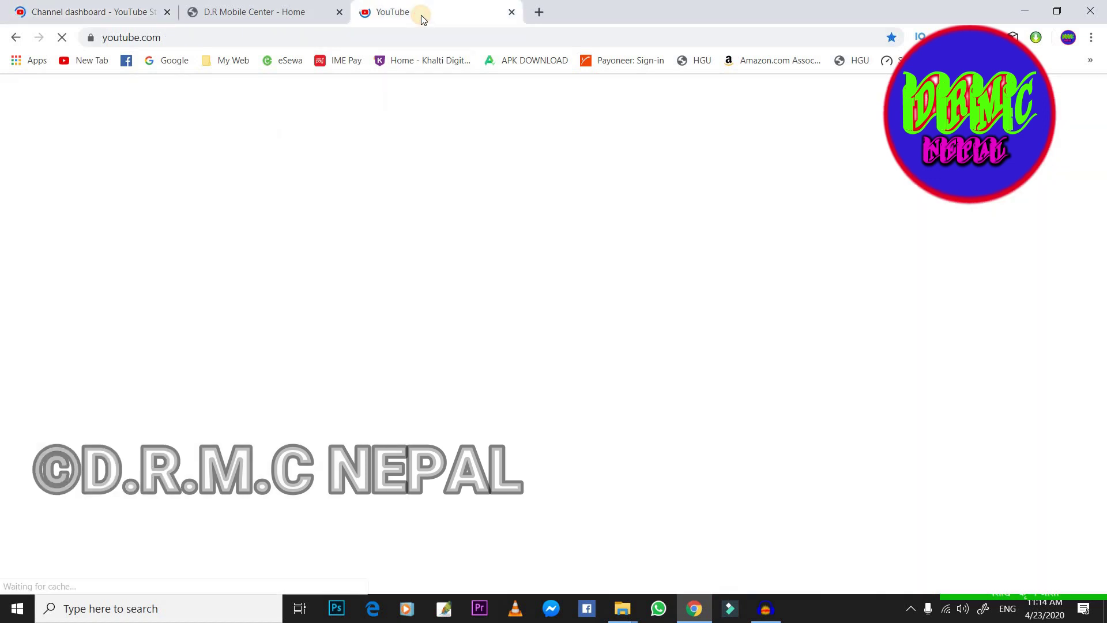
{"action": "left_click", "coordinate": [260, 12]}
{"action": "left_click", "coordinate": [384, 12]}
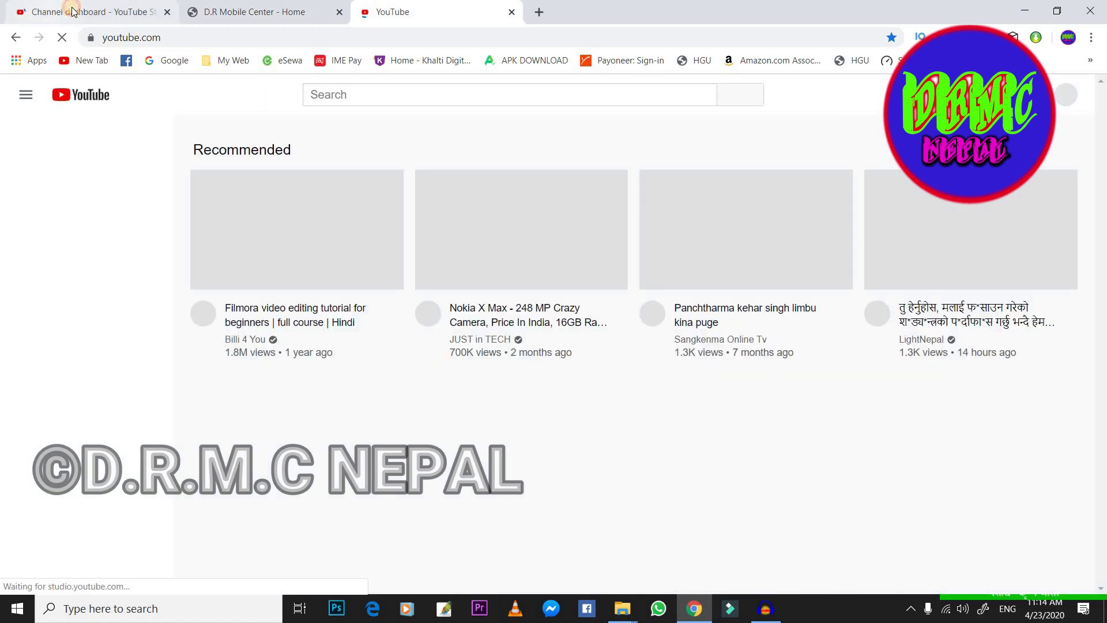
{"action": "left_click", "coordinate": [39, 17]}
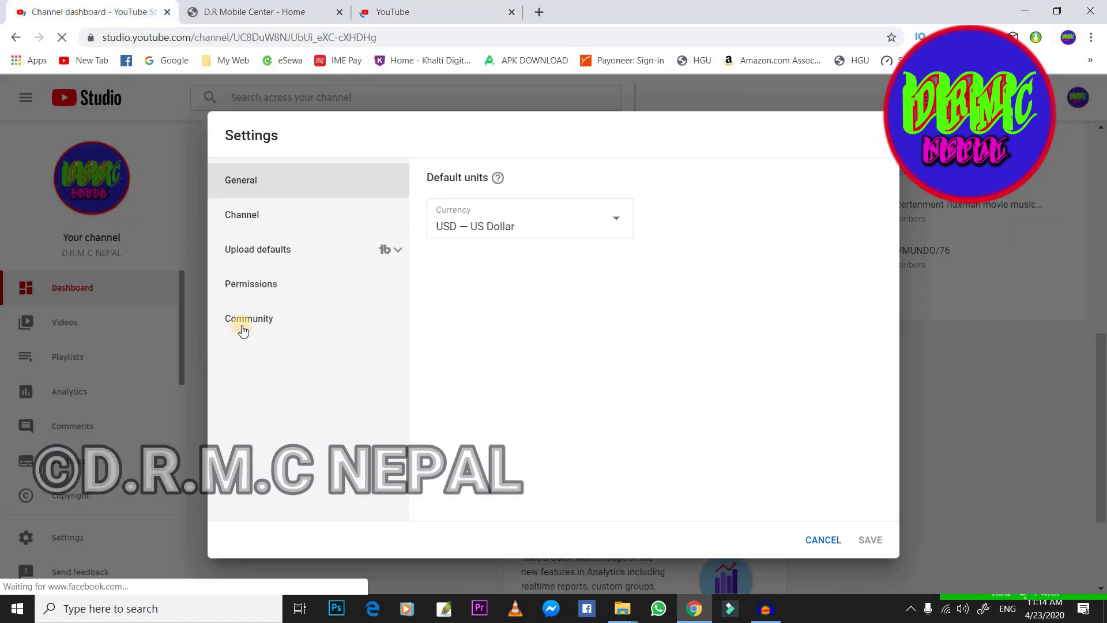
Review the channel's basic info settings, including keywords and country, and open the channel customization page from there
{"action": "left_click", "coordinate": [246, 218]}
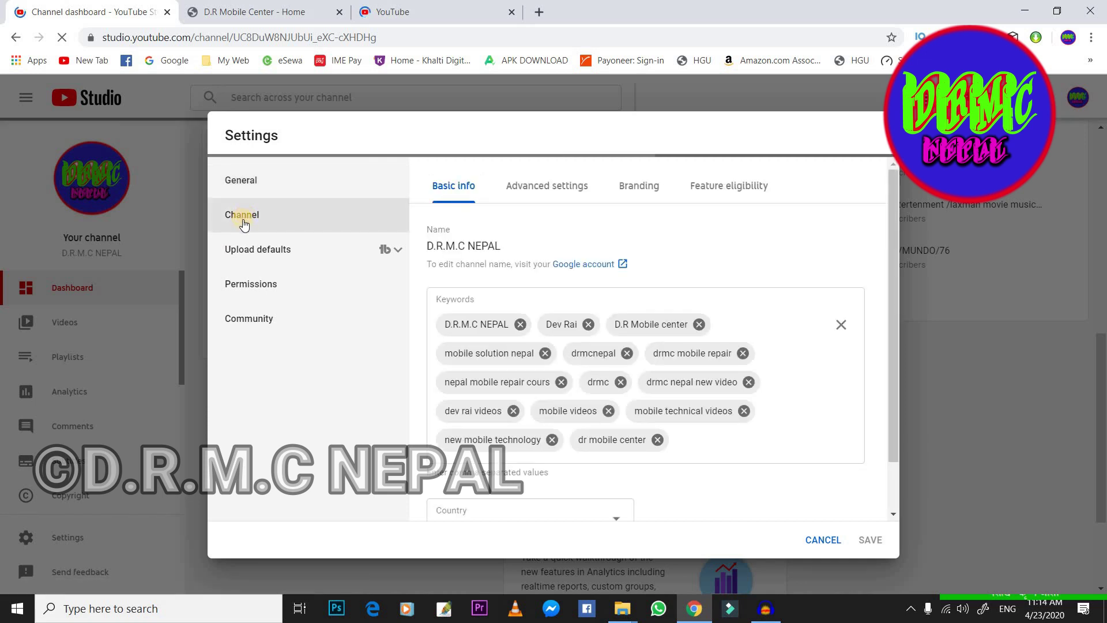
{"action": "scroll", "coordinate": [574, 370], "scroll_direction": "down", "scroll_amount": 1}
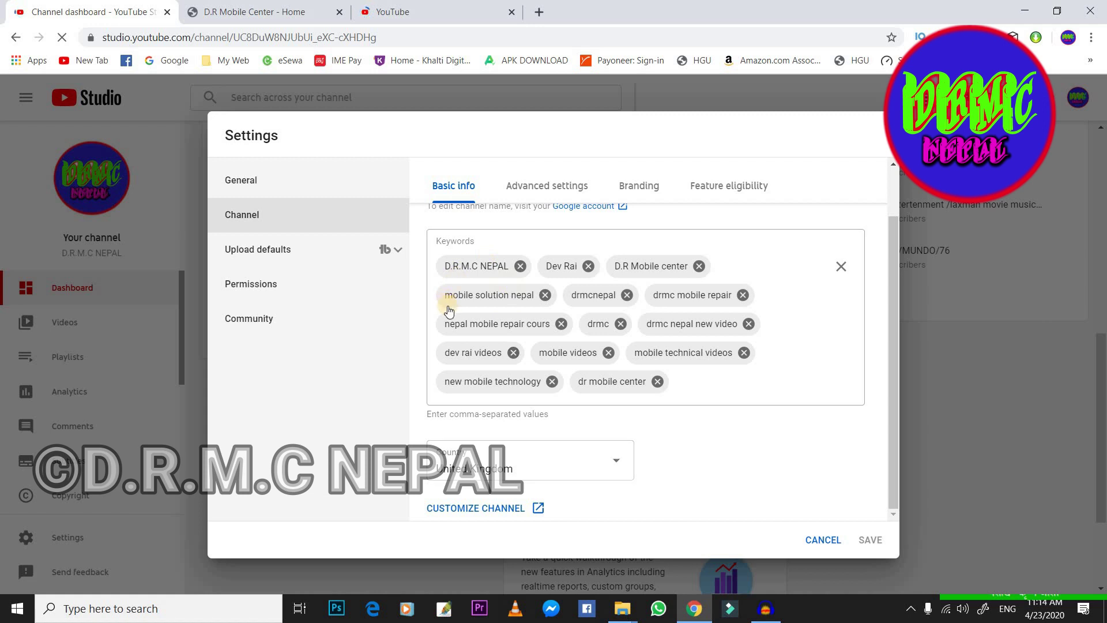
{"action": "scroll", "coordinate": [450, 312], "scroll_direction": "up", "scroll_amount": 1}
{"action": "scroll", "coordinate": [504, 466], "scroll_direction": "down", "scroll_amount": 1}
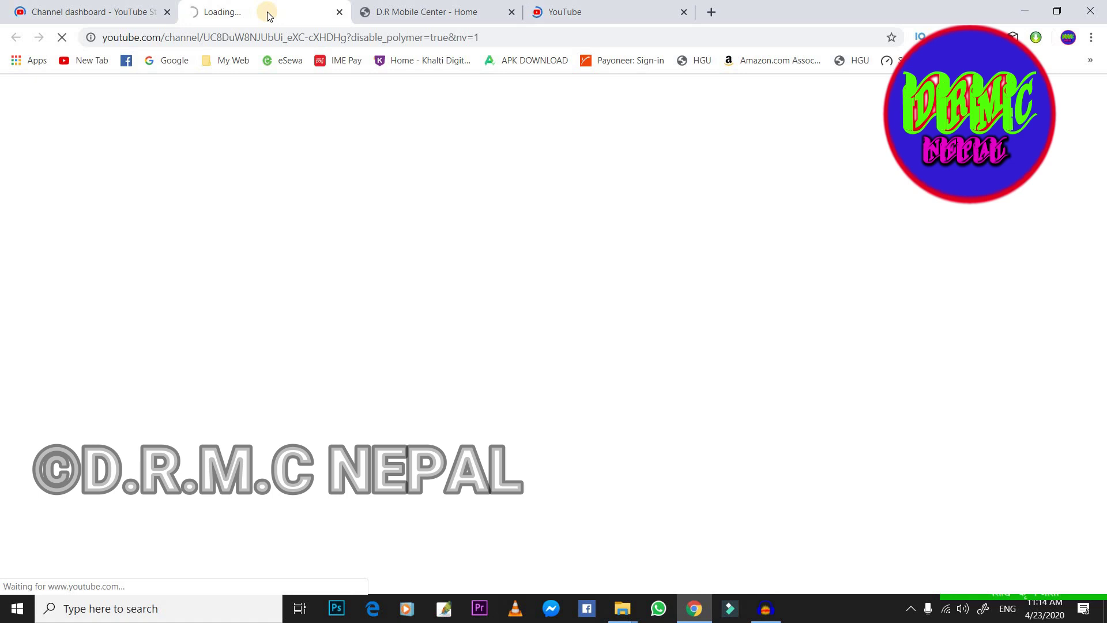
{"action": "left_click", "coordinate": [81, 11]}
{"action": "left_click", "coordinate": [261, 16]}
{"action": "left_click", "coordinate": [577, 15]}
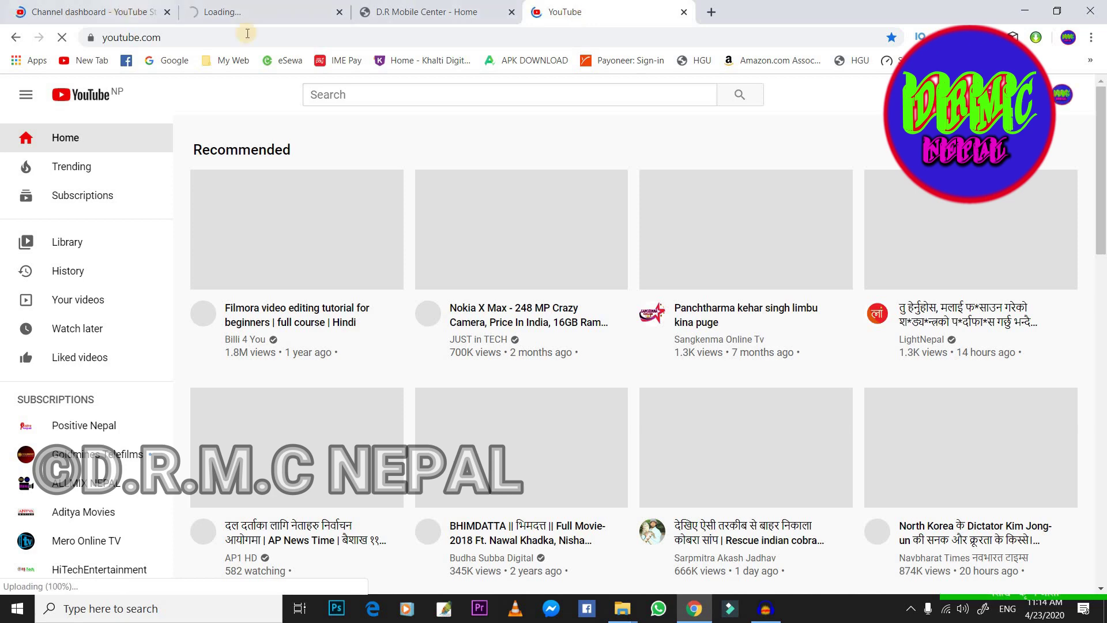
{"action": "left_click", "coordinate": [282, 16]}
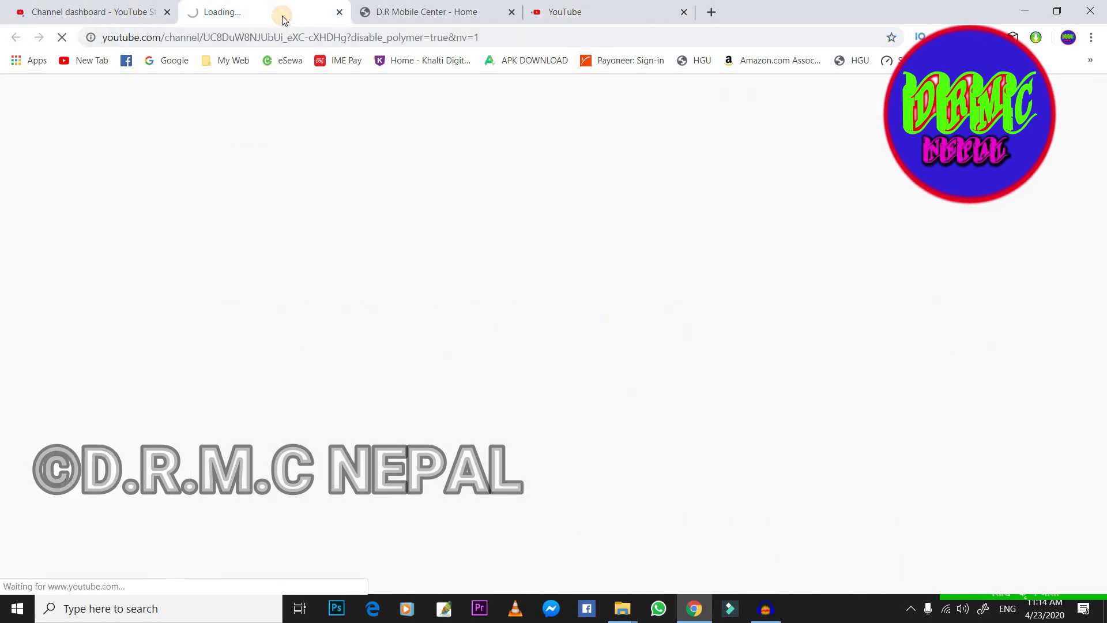
{"action": "left_click", "coordinate": [619, 16]}
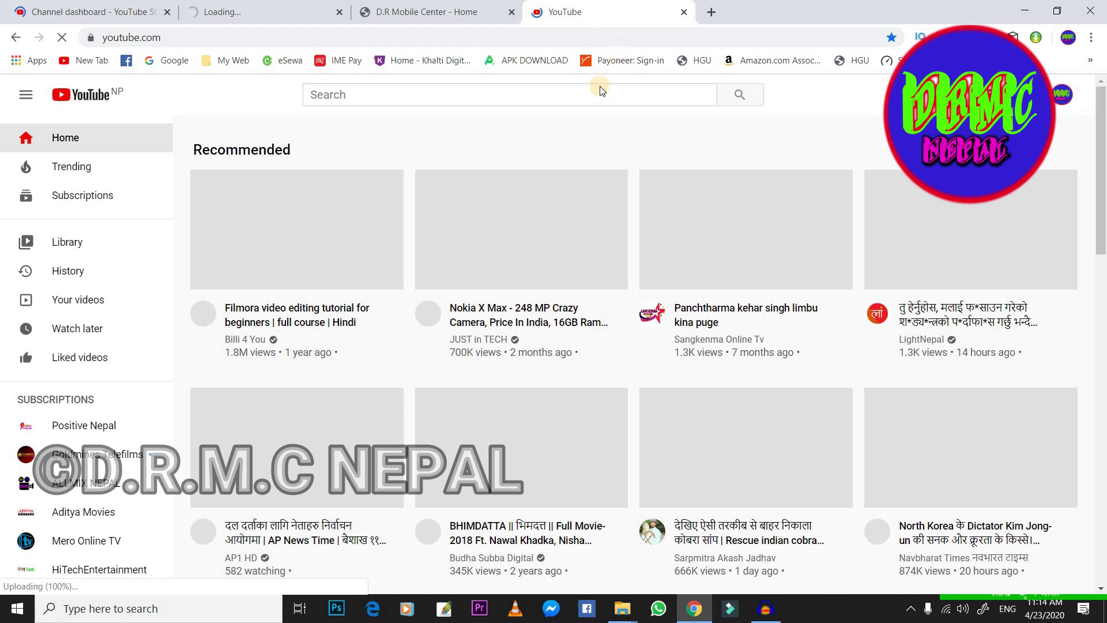
{"action": "left_click", "coordinate": [225, 19]}
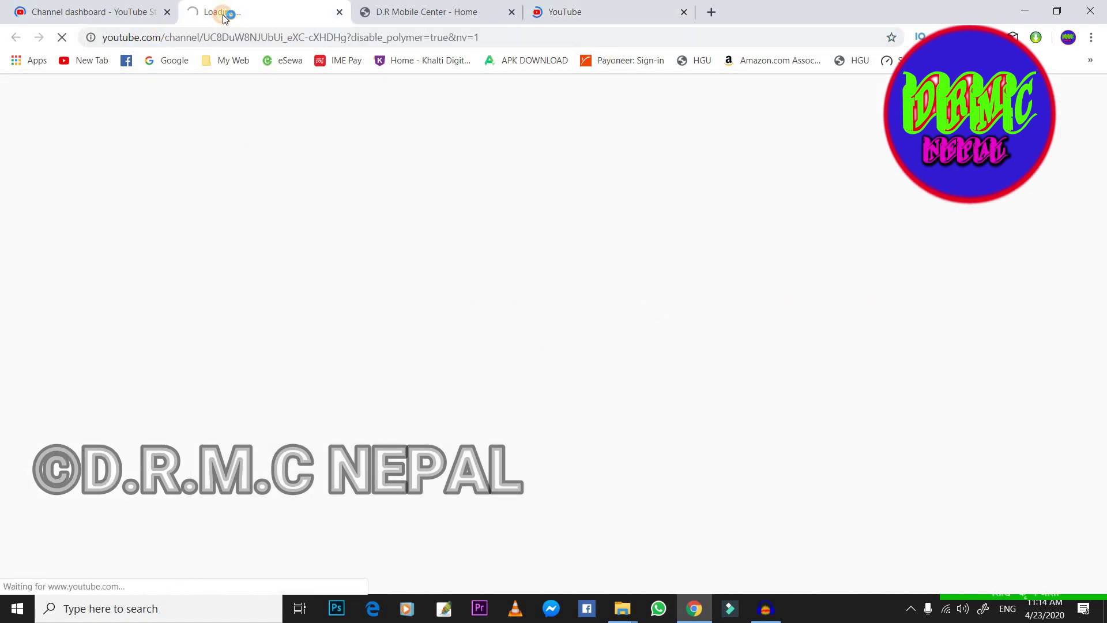
{"action": "left_click", "coordinate": [537, 15]}
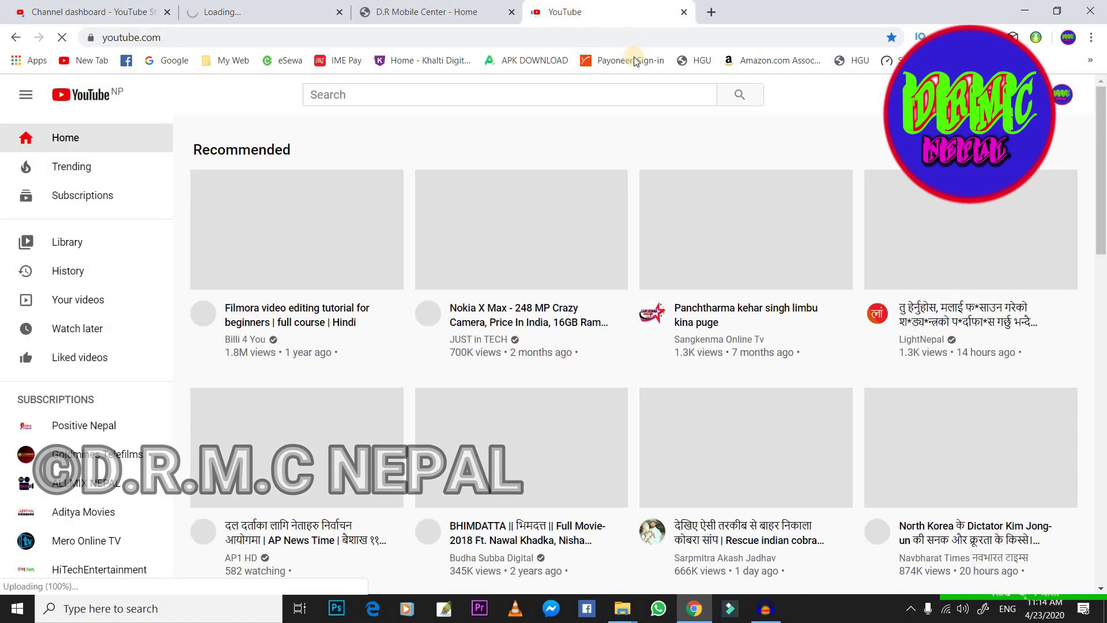
{"action": "left_click", "coordinate": [267, 15]}
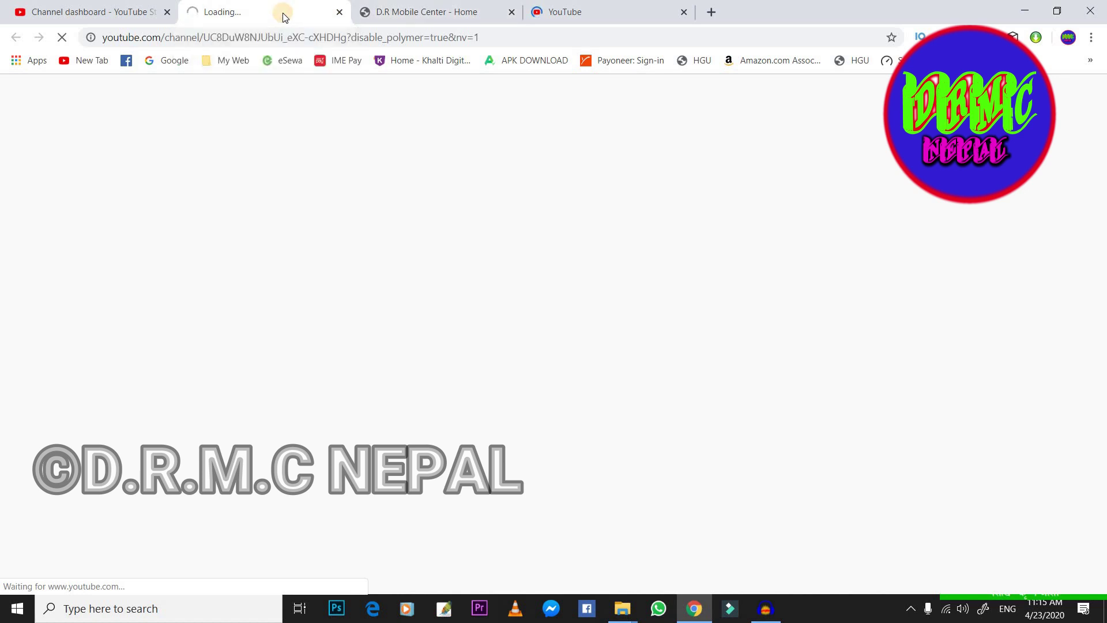
Minimize the browser, open the "about" text file from the desktop in Notepad and widen its window
{"action": "left_click", "coordinate": [1026, 10]}
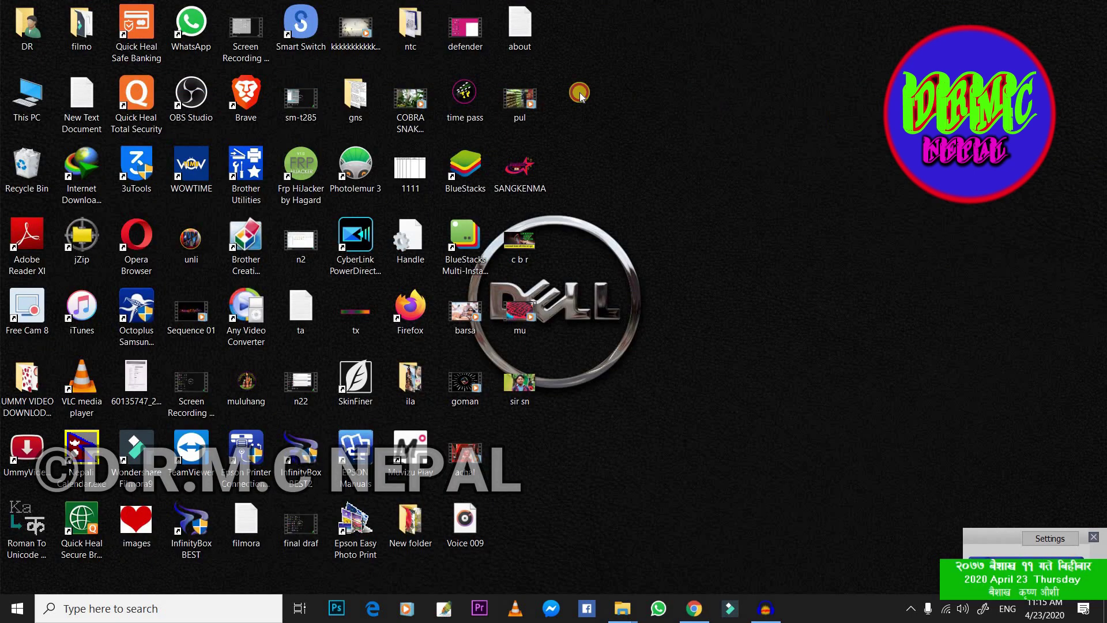
{"action": "double_click", "coordinate": [525, 32]}
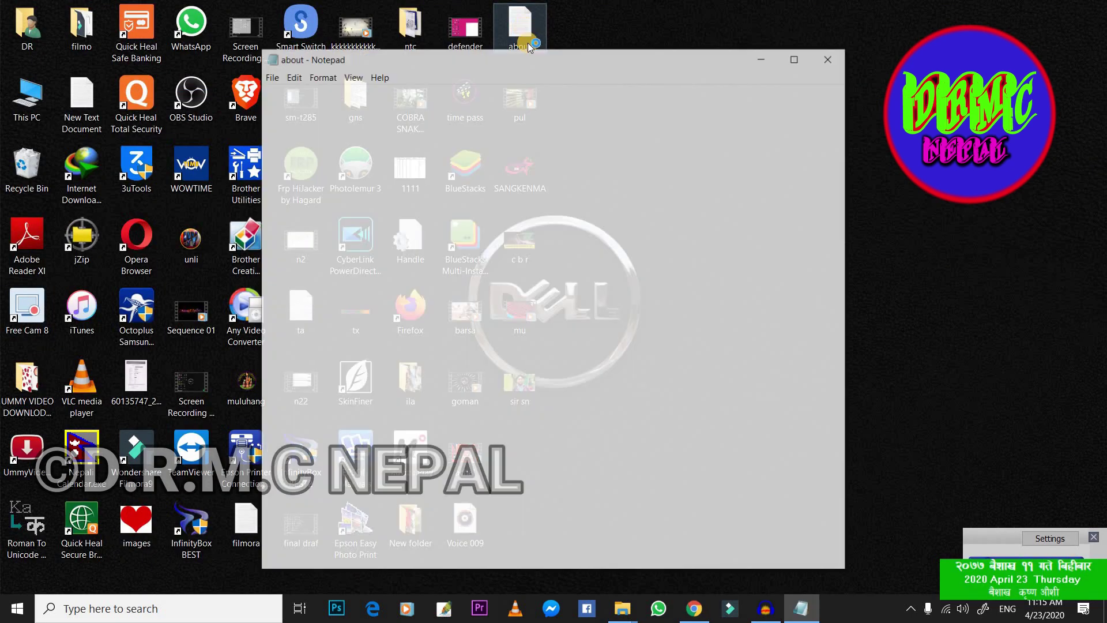
{"action": "scroll", "coordinate": [333, 249], "scroll_direction": "right", "scroll_amount": 2}
{"action": "scroll", "coordinate": [331, 250], "scroll_direction": "left", "scroll_amount": 2}
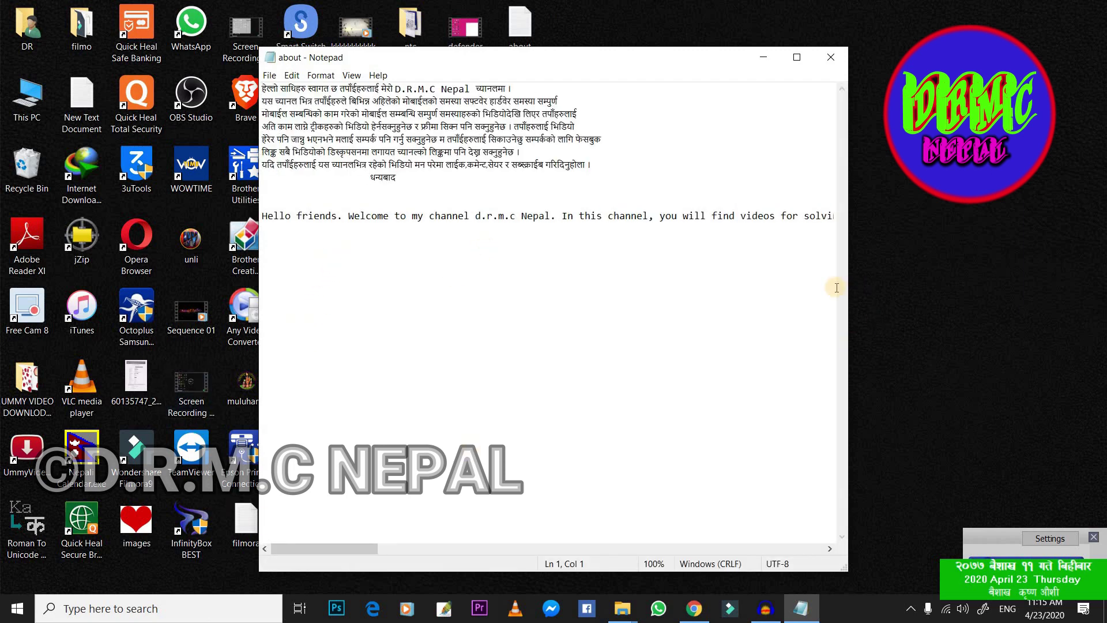
{"action": "left_click_drag", "start_coordinate": [851, 287], "coordinate": [997, 264]}
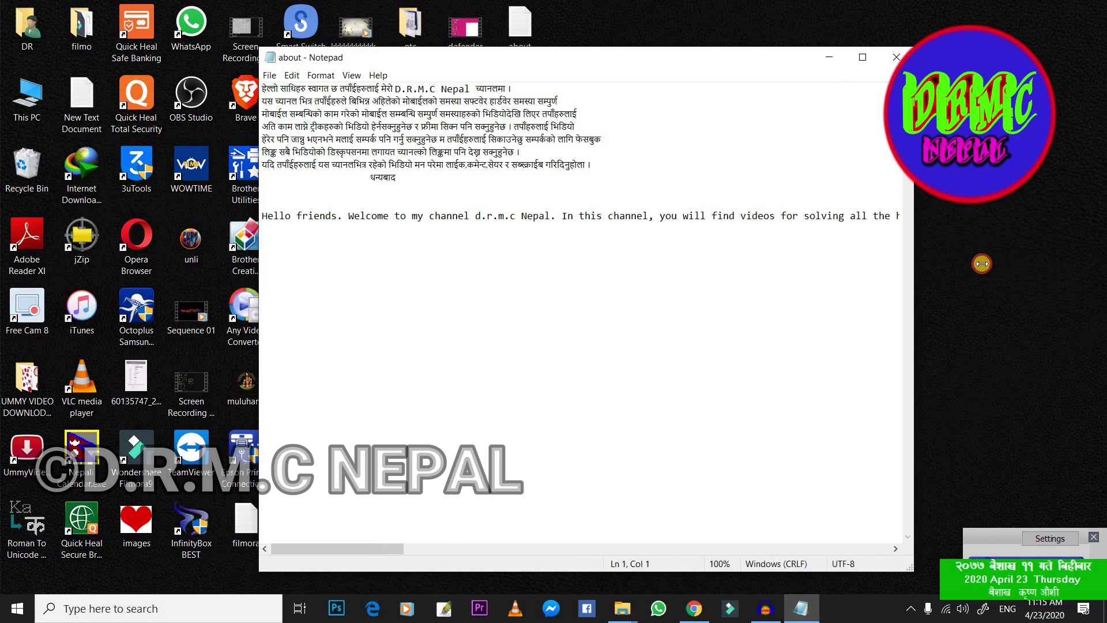
Copy the whole English channel description, from "Hello friends" to "Thank you", in the about file
{"action": "left_click_drag", "start_coordinate": [263, 220], "coordinate": [1038, 258]}
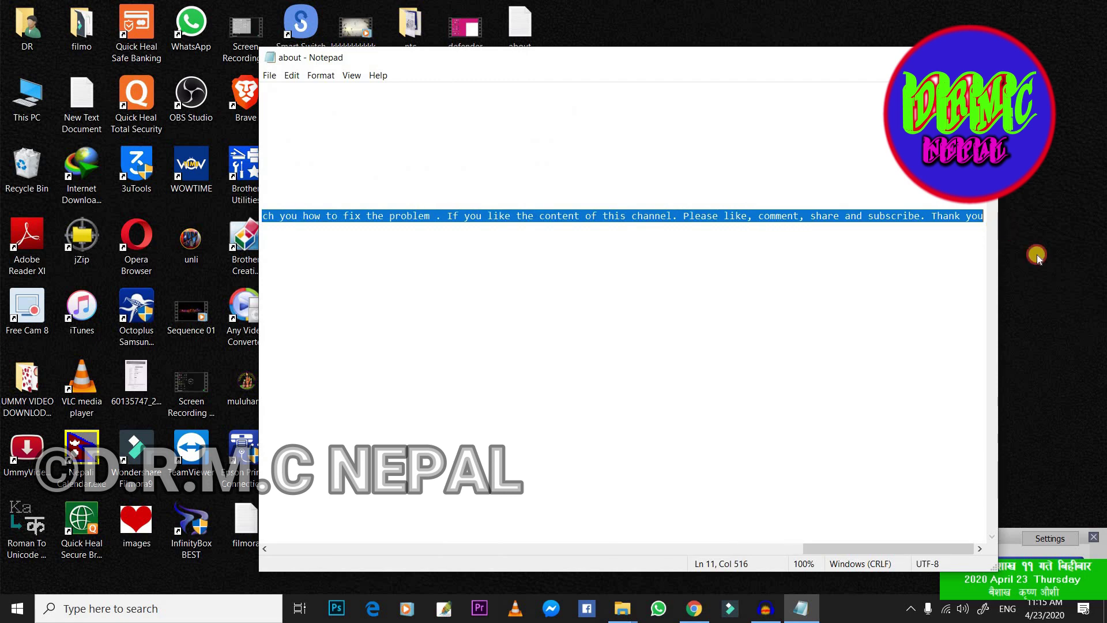
{"action": "right_click", "coordinate": [969, 214]}
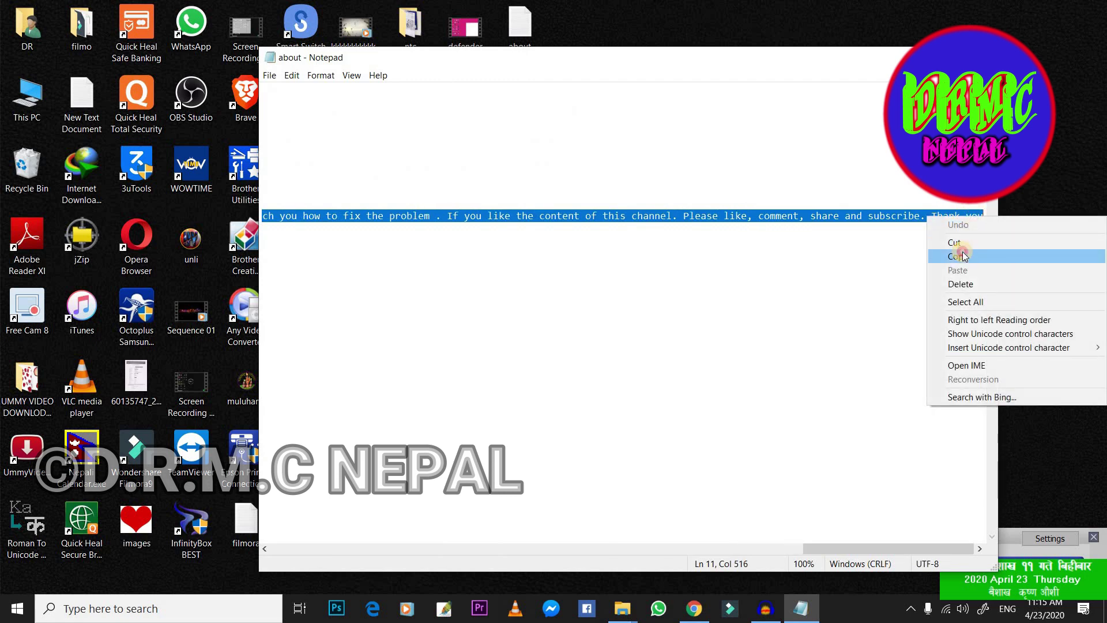
{"action": "left_click", "coordinate": [959, 256]}
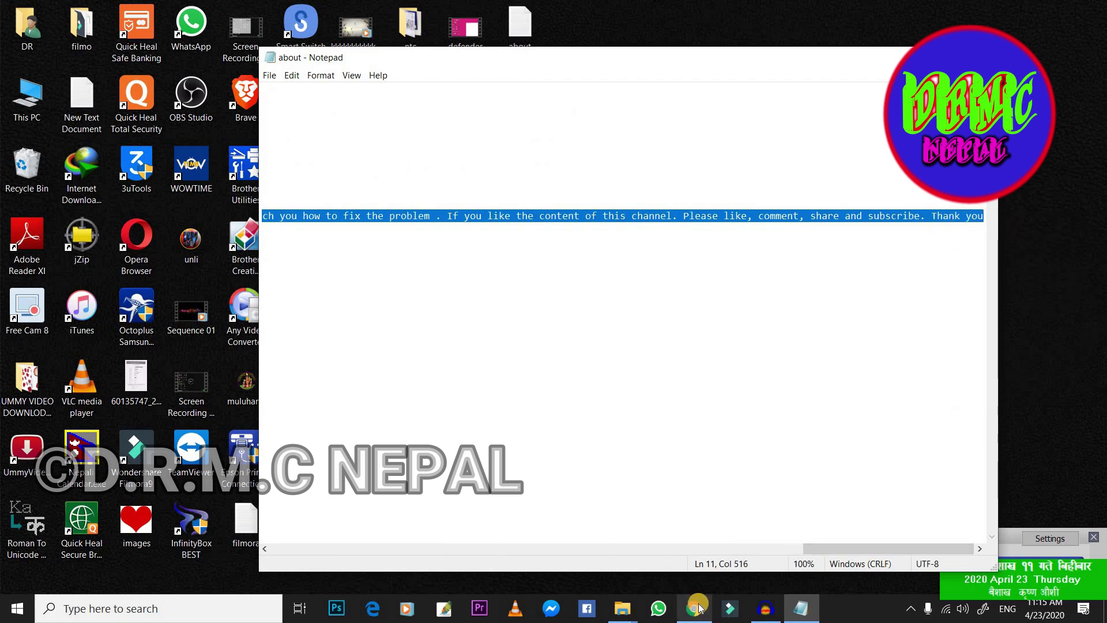
Switch back to Chrome and open your own channel from the YouTube home page, checking the customization tab while it loads
{"action": "mouse_move", "coordinate": [700, 609]}
{"action": "left_click", "coordinate": [748, 506]}
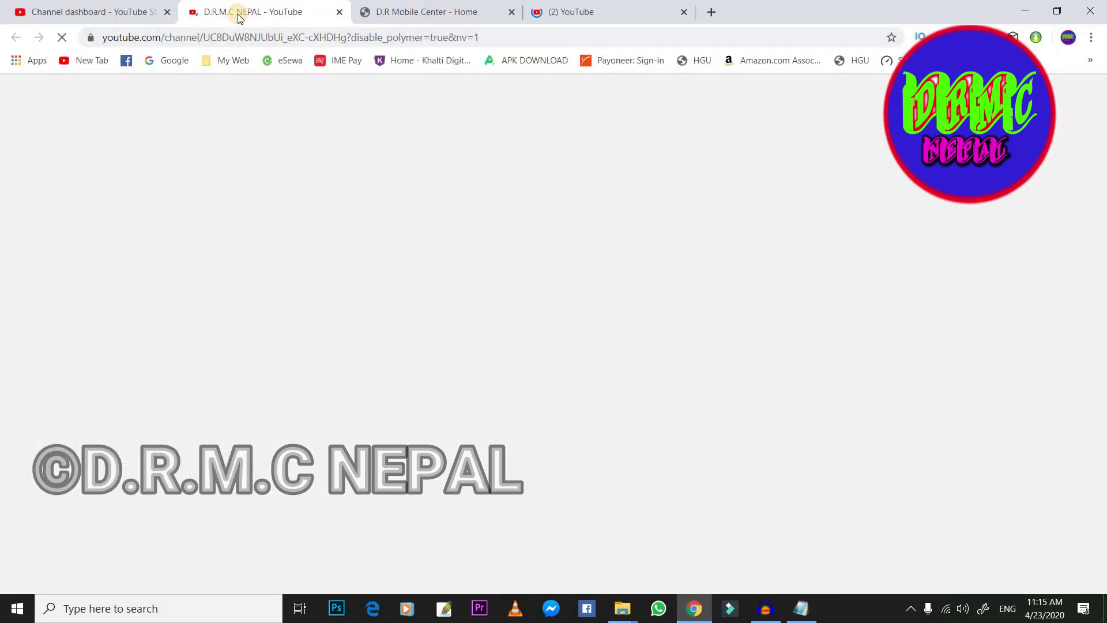
{"action": "left_click", "coordinate": [549, 19]}
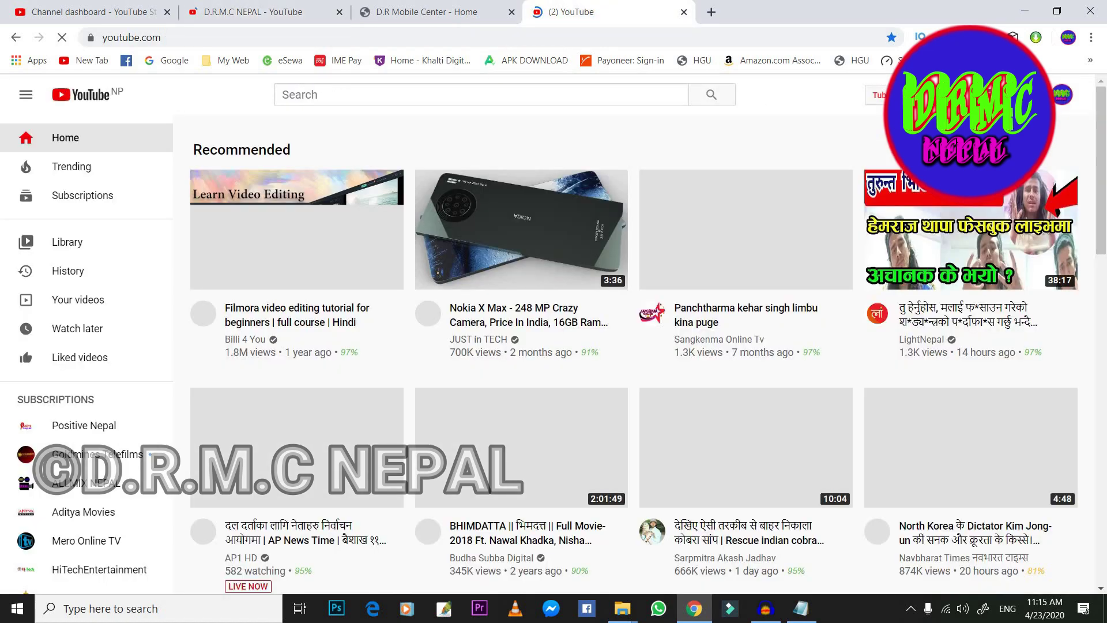
{"action": "left_click", "coordinate": [1065, 102]}
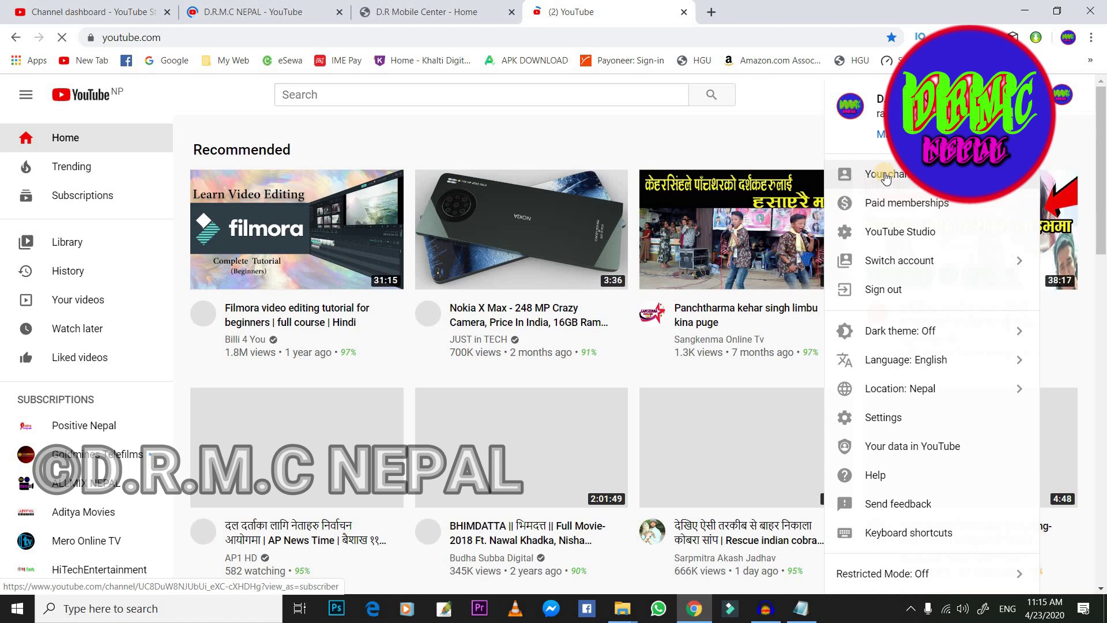
{"action": "left_click", "coordinate": [886, 179]}
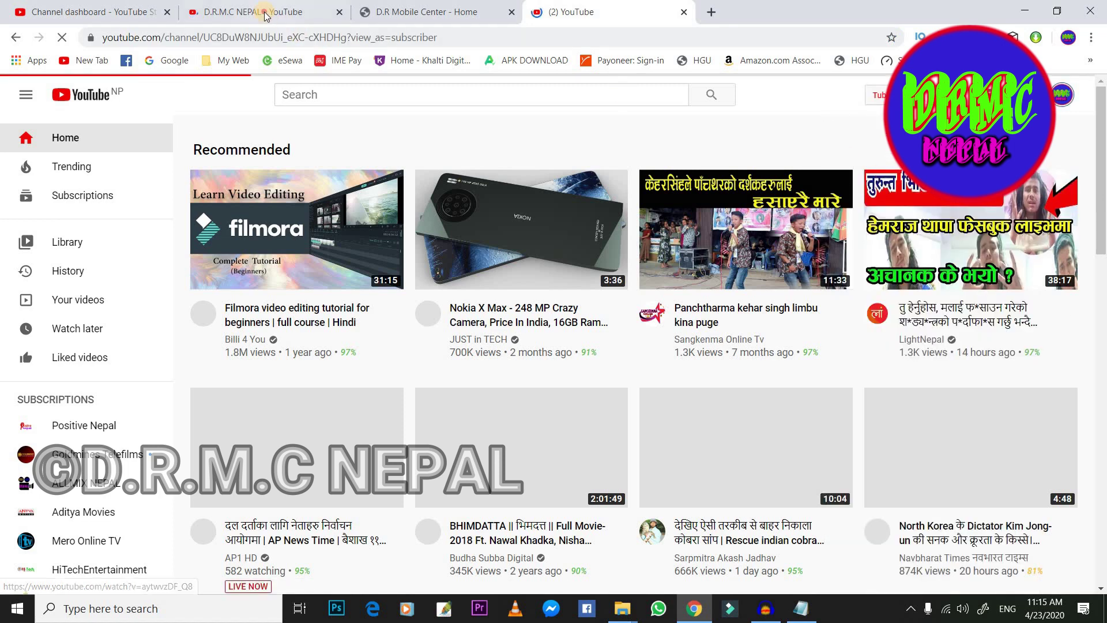
{"action": "left_click", "coordinate": [265, 14]}
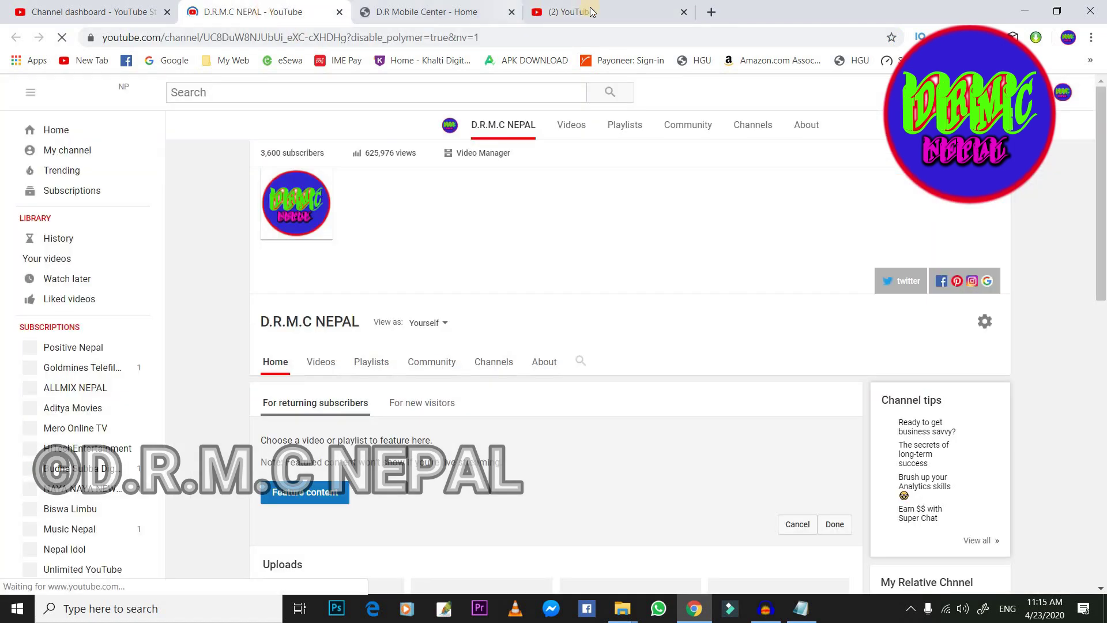
{"action": "left_click", "coordinate": [588, 12]}
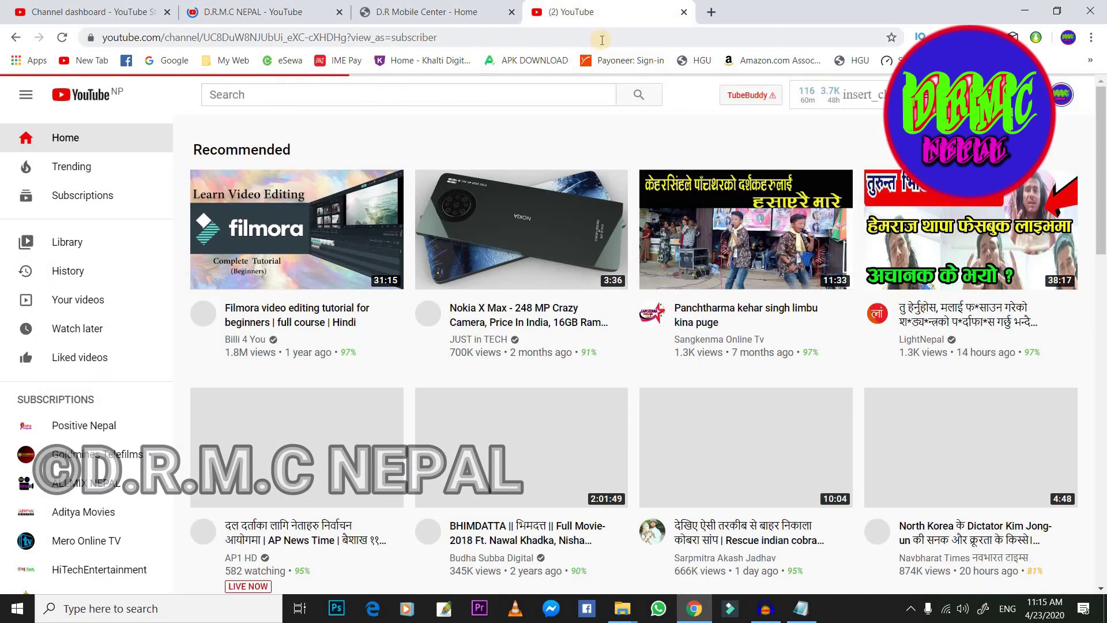
Return to the channel customization page, checking the Studio basic info settings on the way, and open its About section
{"action": "left_click", "coordinate": [257, 16]}
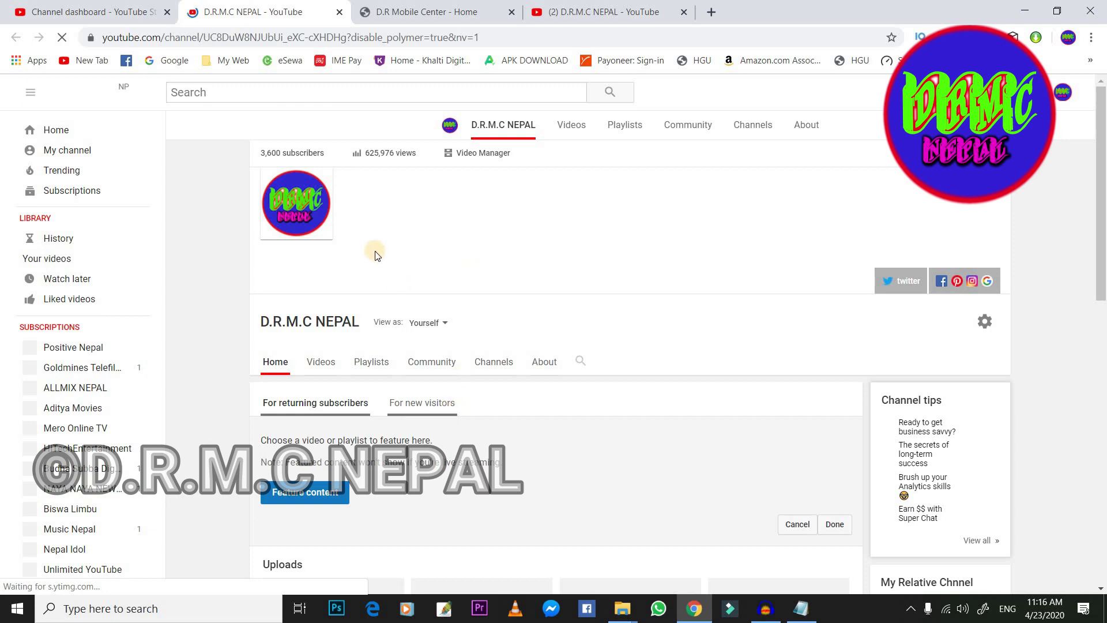
{"action": "left_click", "coordinate": [99, 14]}
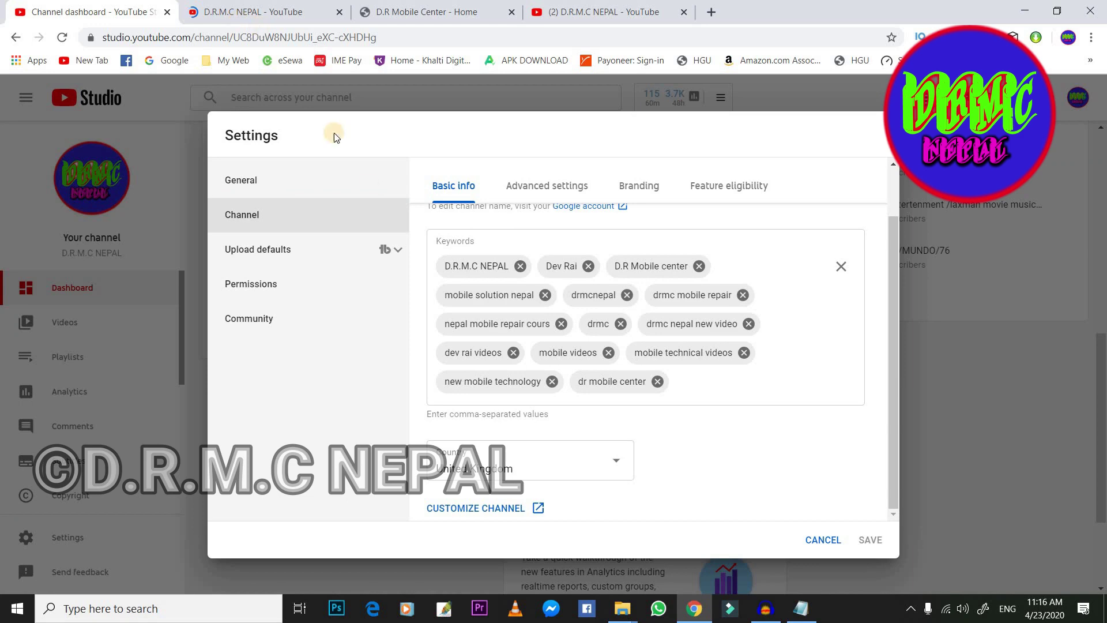
{"action": "left_click", "coordinate": [468, 509]}
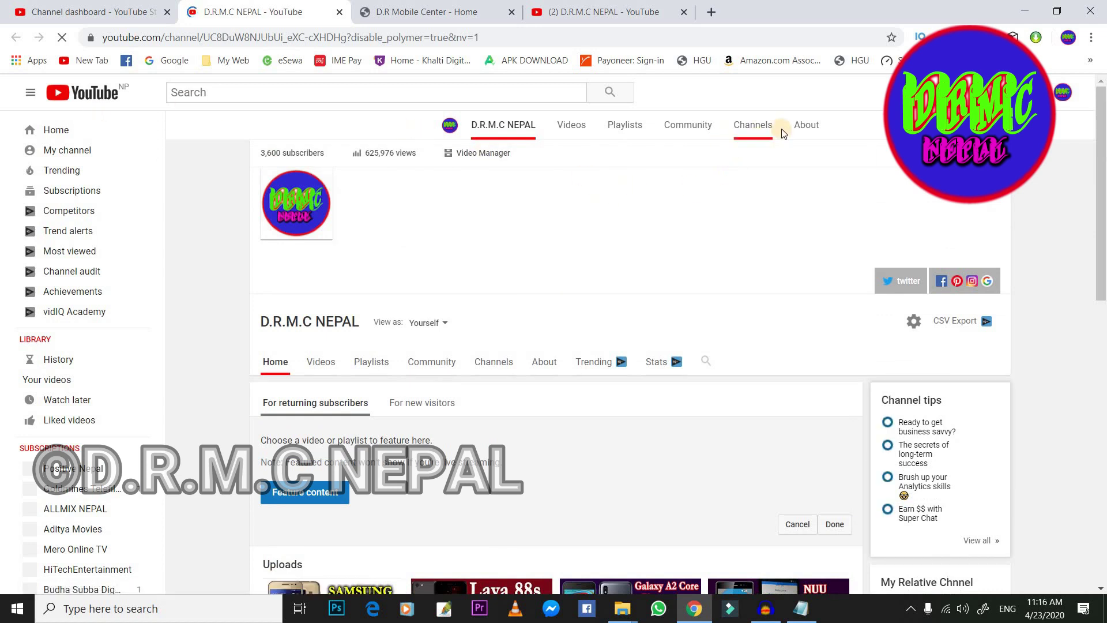
{"action": "left_click", "coordinate": [806, 125]}
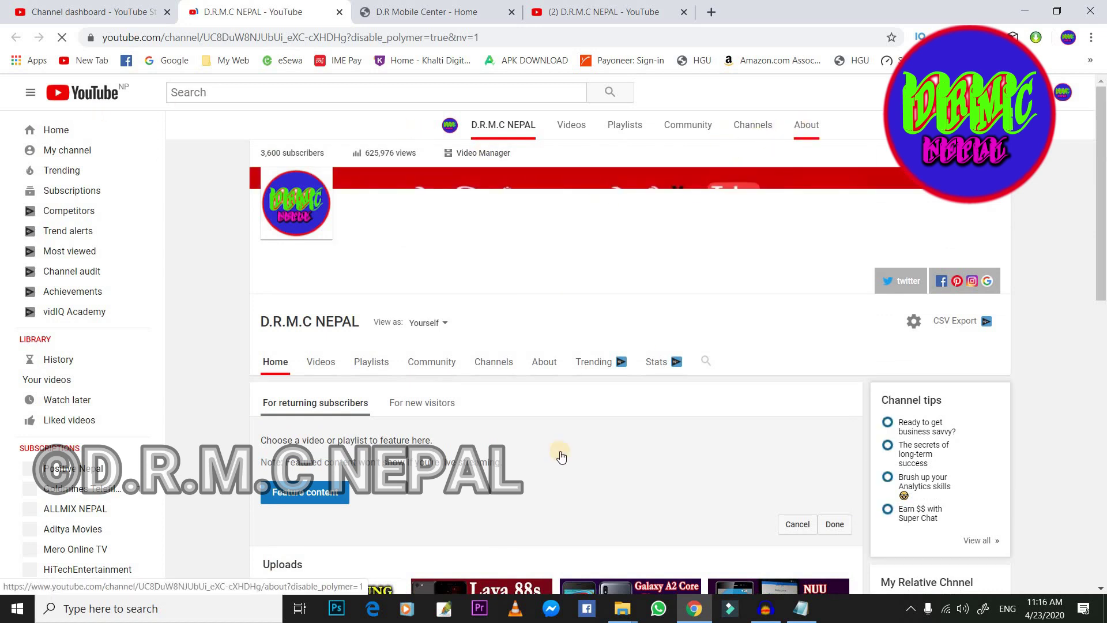
{"action": "left_click", "coordinate": [805, 126]}
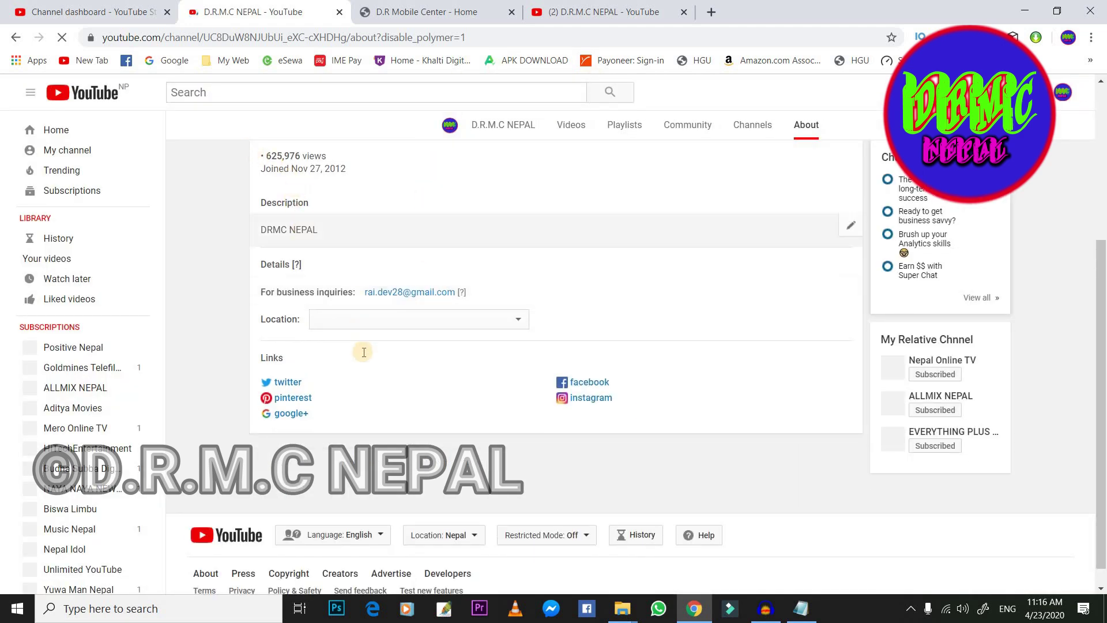
Look over the description, details and links sections of the About page and try to edit the description
{"action": "scroll", "coordinate": [376, 428], "scroll_direction": "down", "scroll_amount": 5}
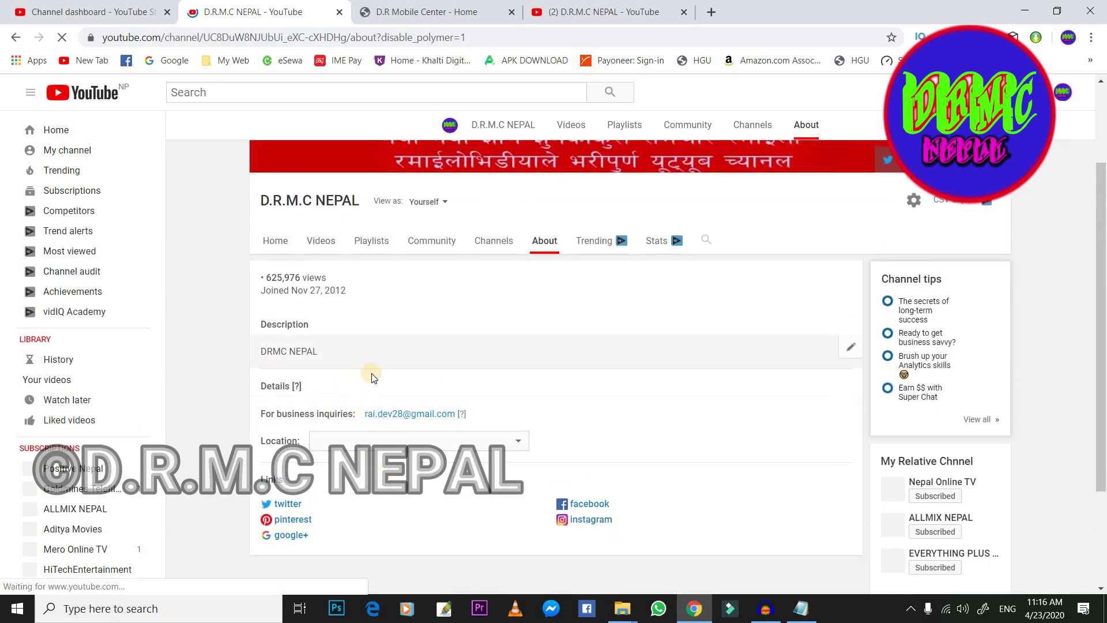
{"action": "scroll", "coordinate": [355, 388], "scroll_direction": "up", "scroll_amount": 1}
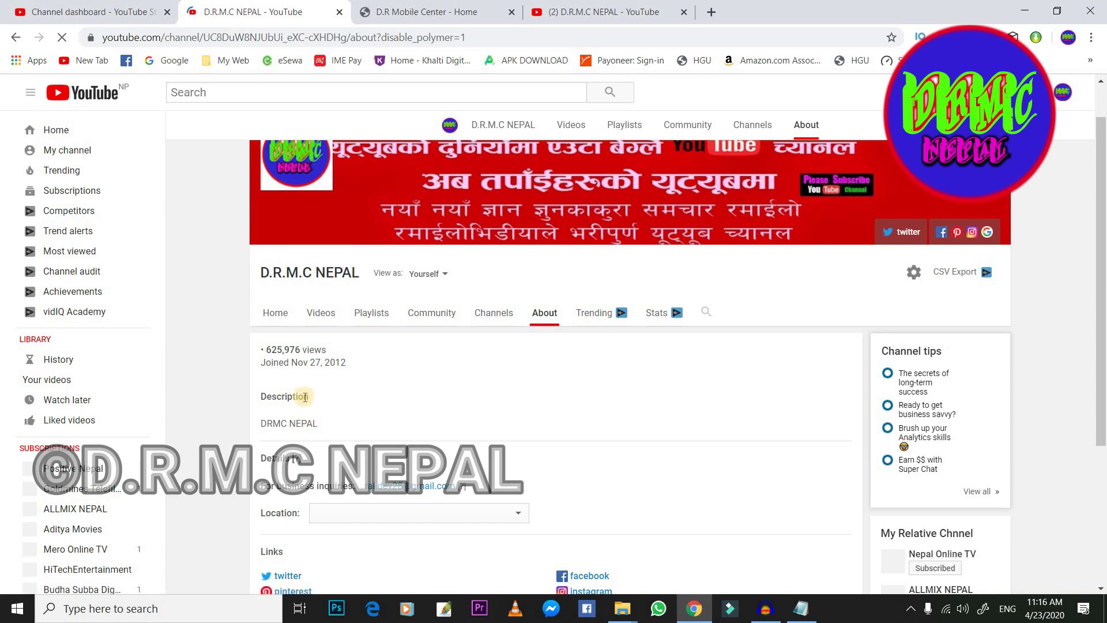
{"action": "scroll", "coordinate": [306, 397], "scroll_direction": "down", "scroll_amount": 1}
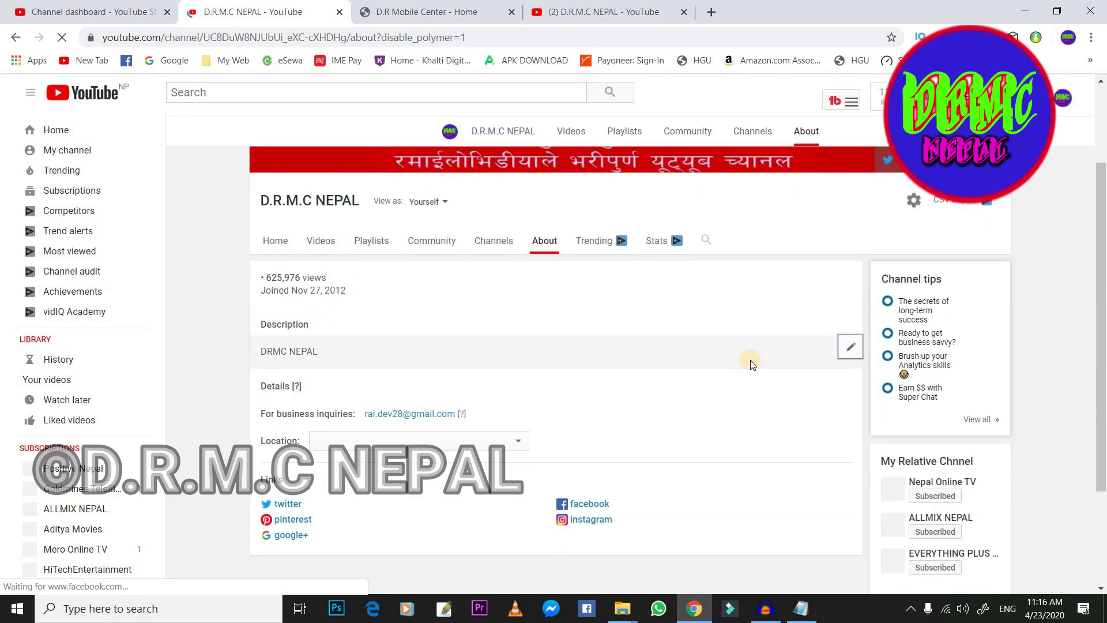
{"action": "left_click", "coordinate": [842, 343]}
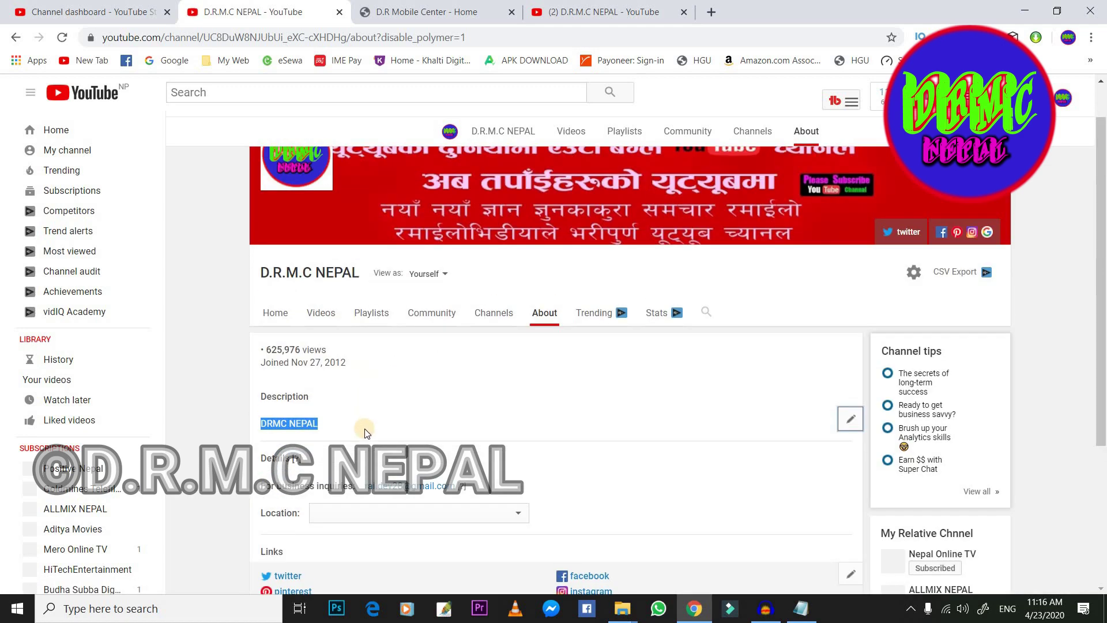
{"action": "scroll", "coordinate": [366, 429], "scroll_direction": "up", "scroll_amount": 2}
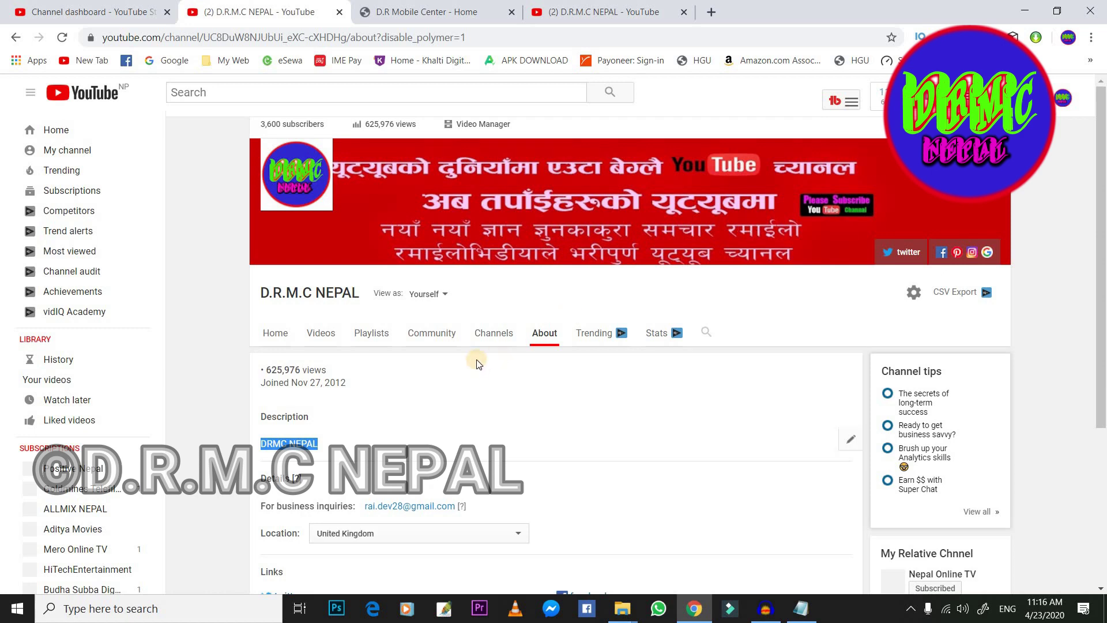
{"action": "scroll", "coordinate": [396, 279], "scroll_direction": "down", "scroll_amount": 4}
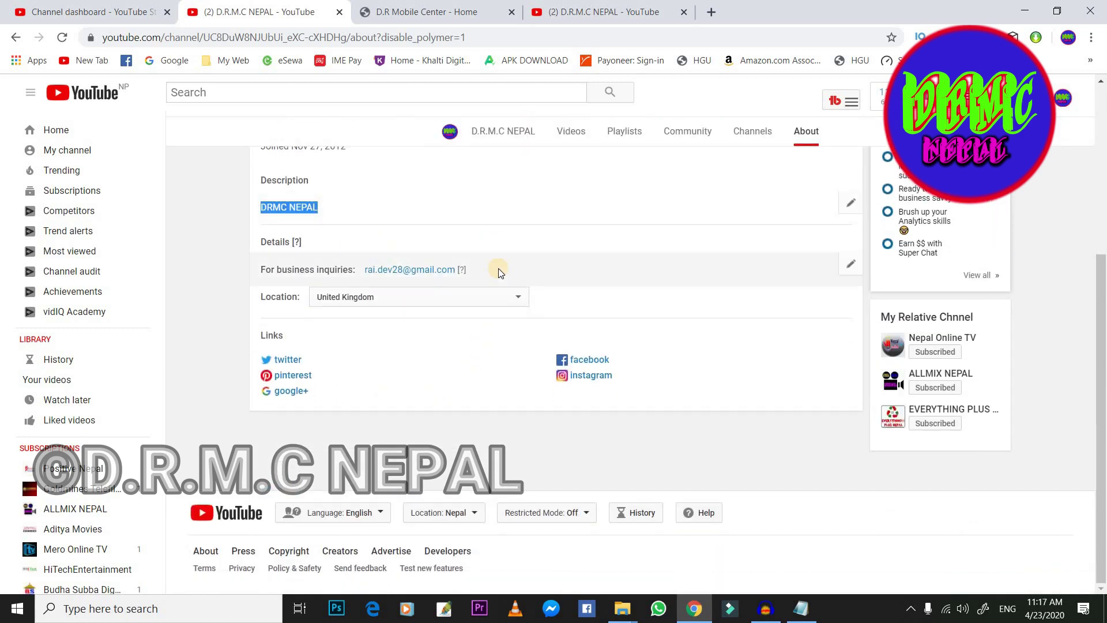
{"action": "scroll", "coordinate": [496, 270], "scroll_direction": "up", "scroll_amount": 2}
{"action": "left_click", "coordinate": [347, 309]}
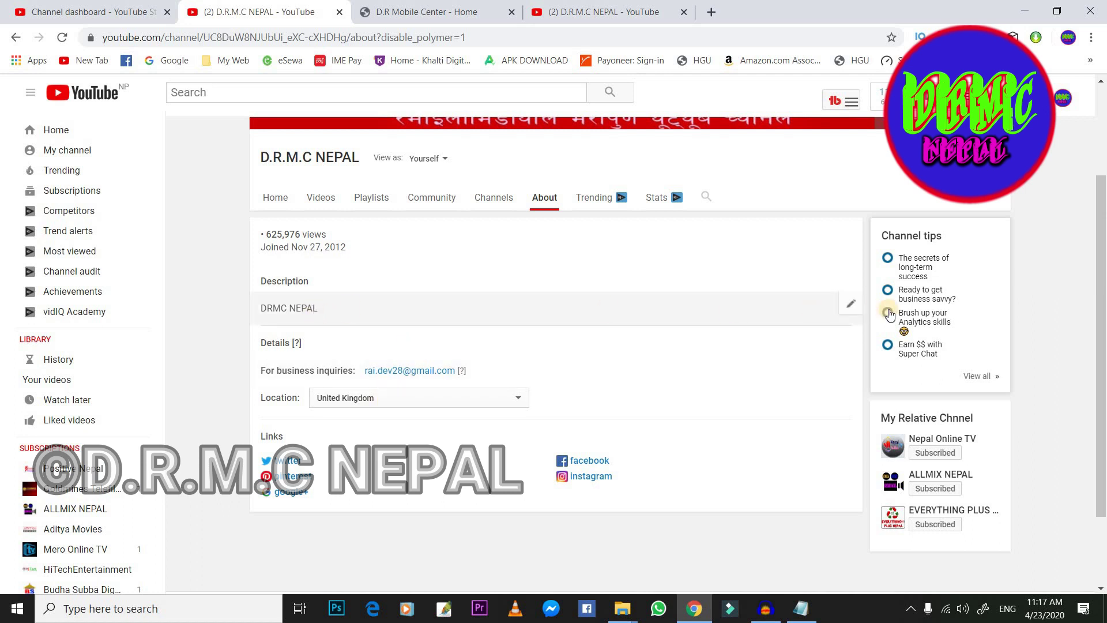
Open the channel description for editing and submit it without changing its text
{"action": "left_click", "coordinate": [853, 302]}
{"action": "left_click", "coordinate": [398, 344]}
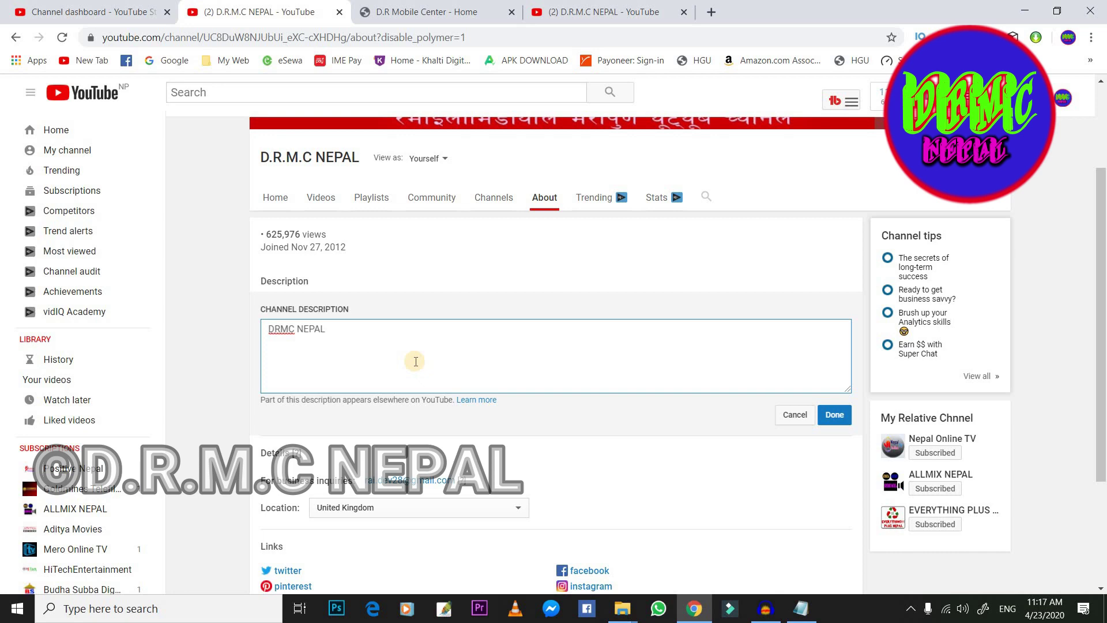
{"action": "scroll", "coordinate": [692, 317], "scroll_direction": "down", "scroll_amount": 3}
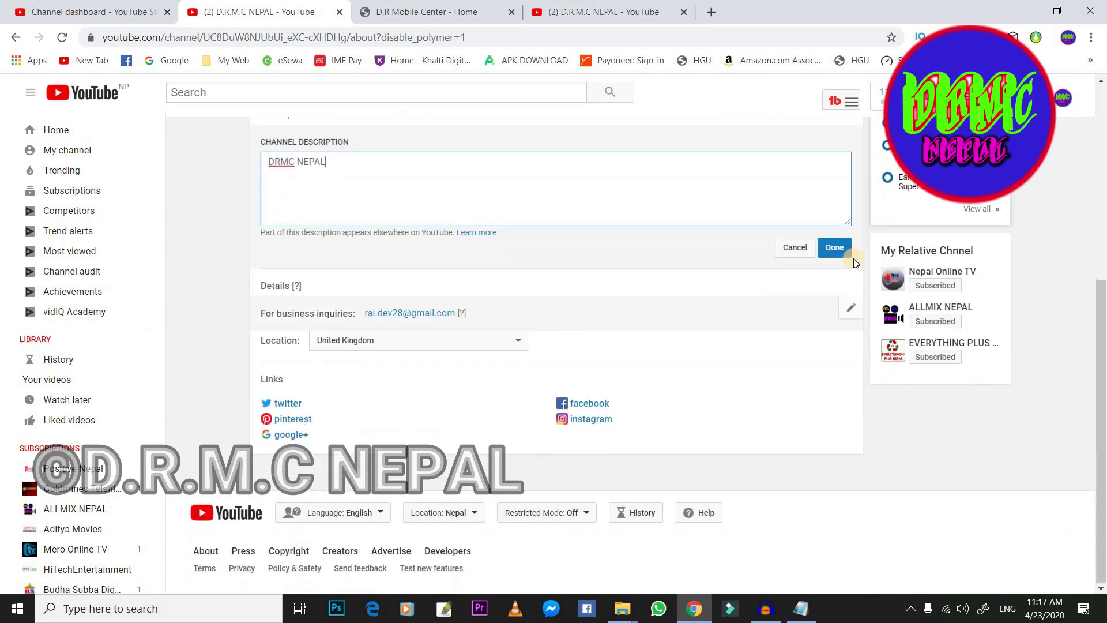
{"action": "left_click", "coordinate": [833, 248]}
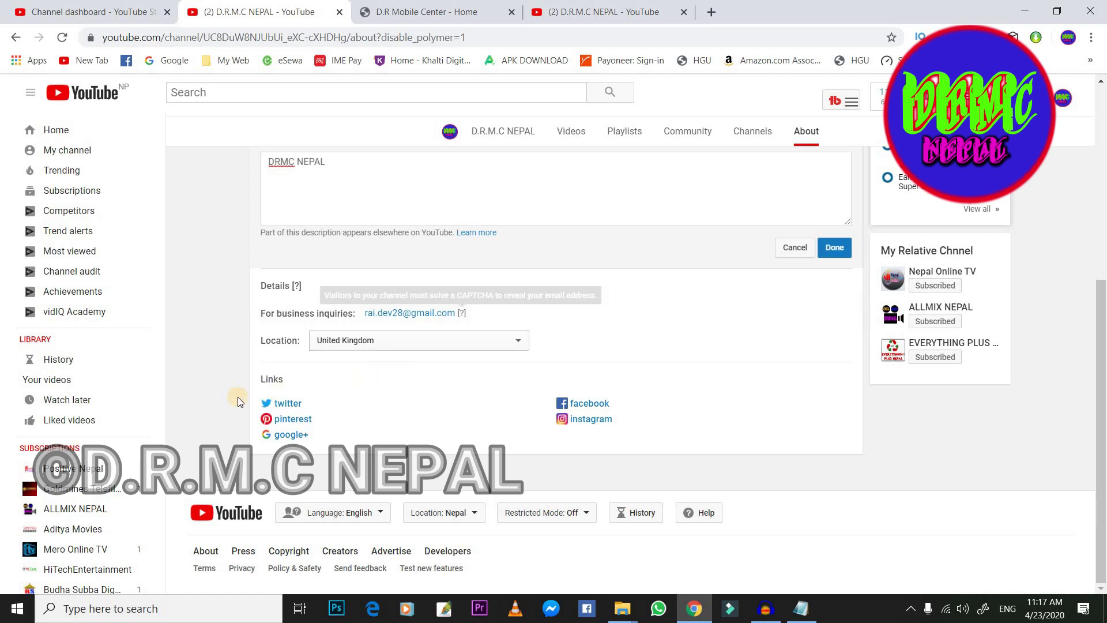
Open the custom links for editing, examine their titles and addresses, and submit them without changes
{"action": "mouse_move", "coordinate": [843, 404]}
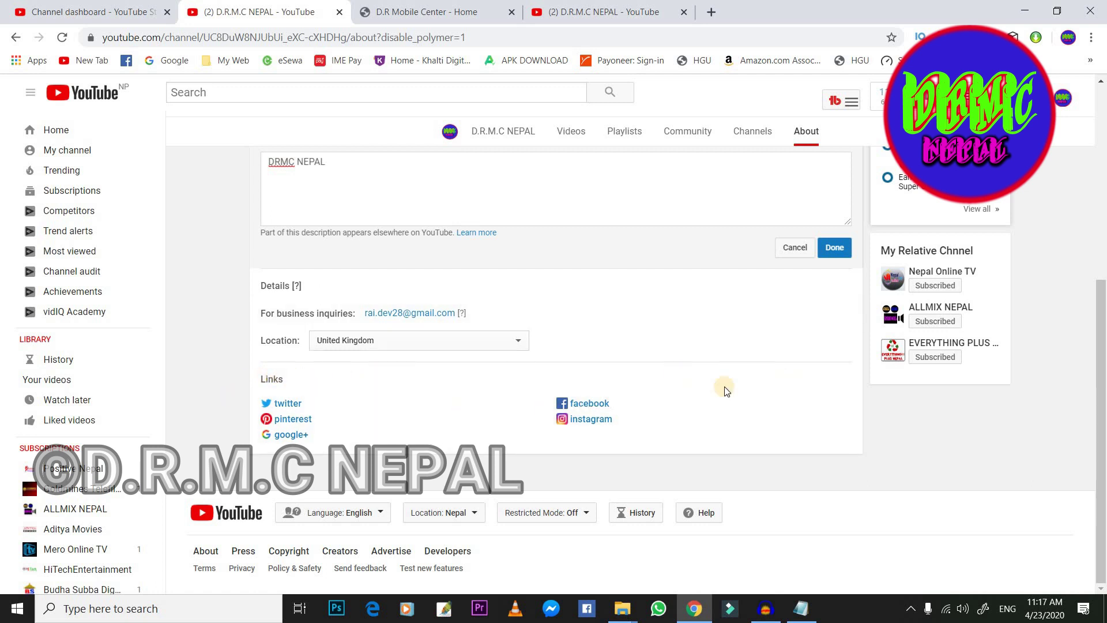
{"action": "left_click", "coordinate": [856, 405]}
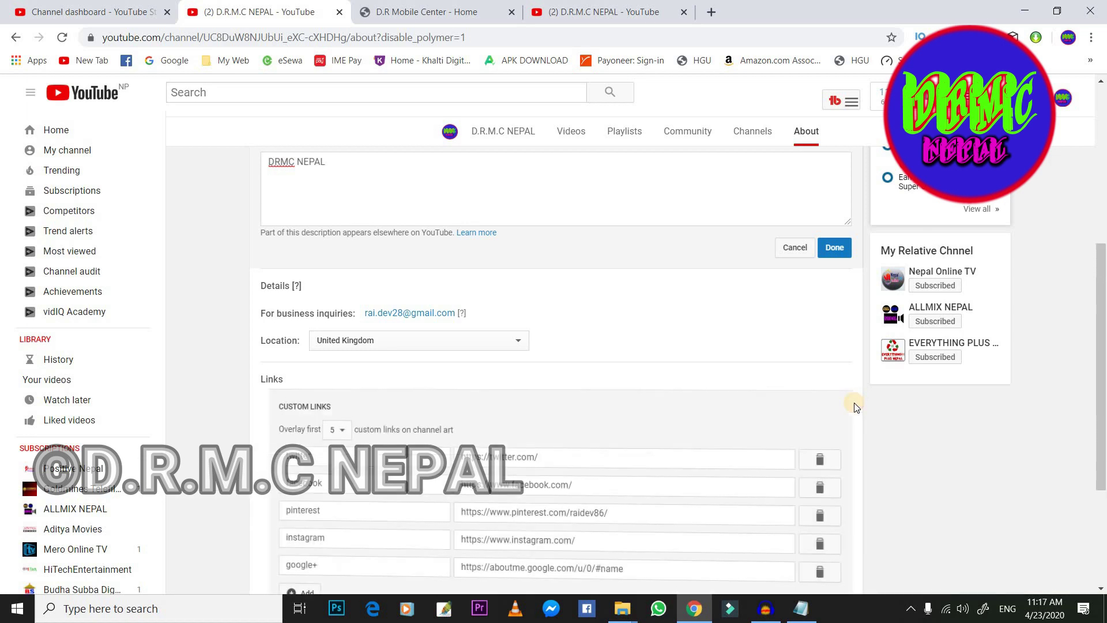
{"action": "scroll", "coordinate": [522, 424], "scroll_direction": "down", "scroll_amount": 3}
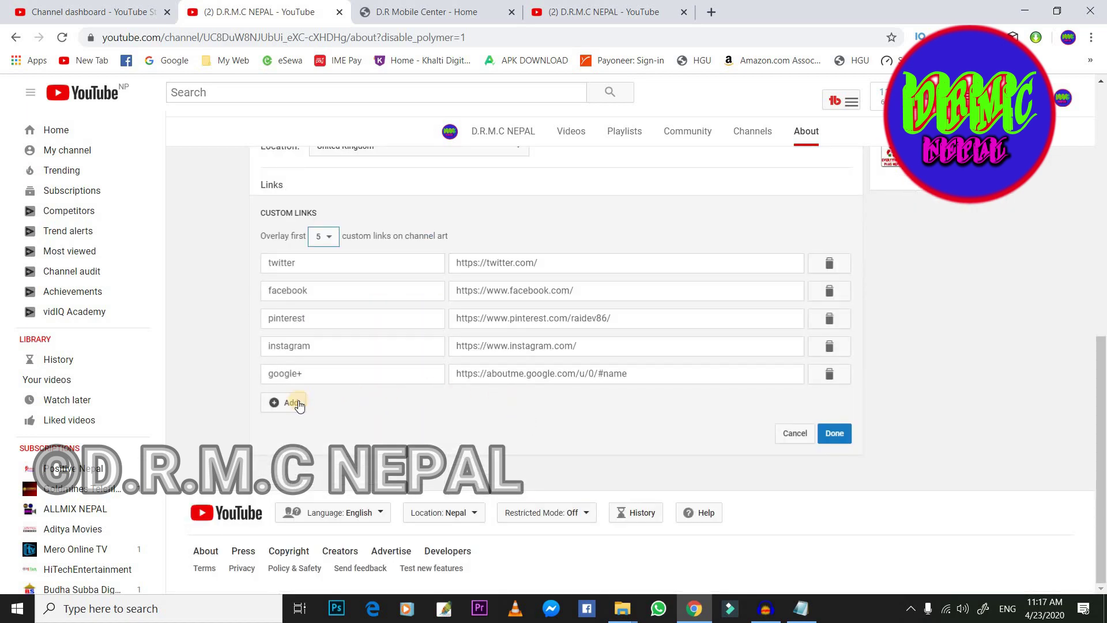
{"action": "scroll", "coordinate": [383, 408], "scroll_direction": "up", "scroll_amount": 5}
{"action": "scroll", "coordinate": [461, 362], "scroll_direction": "down", "scroll_amount": 5}
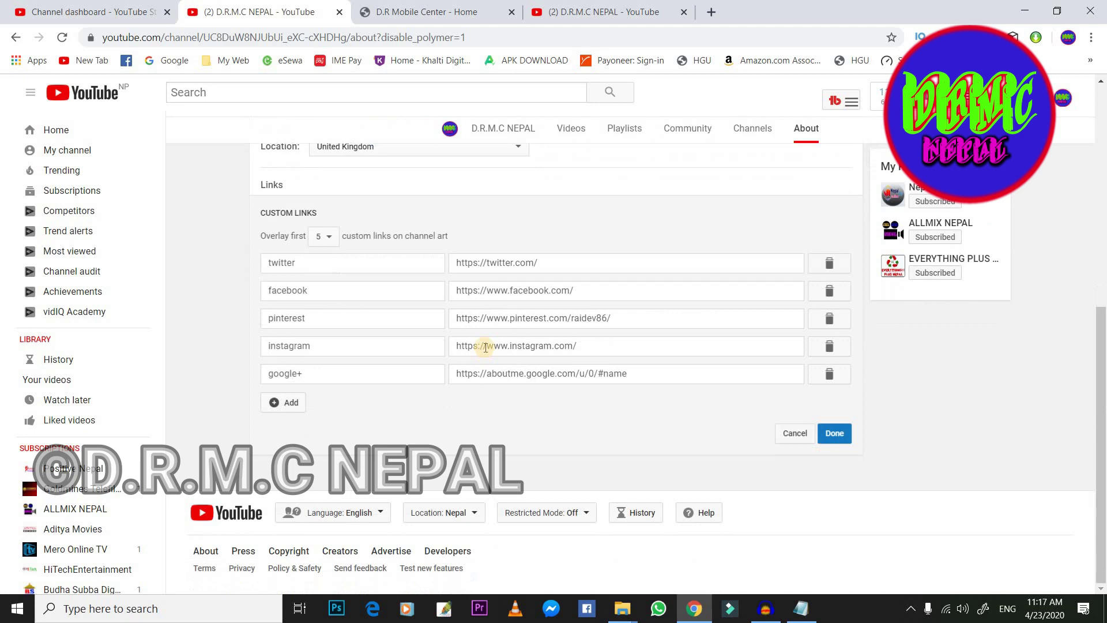
{"action": "scroll", "coordinate": [486, 355], "scroll_direction": "up", "scroll_amount": 7}
{"action": "scroll", "coordinate": [559, 354], "scroll_direction": "down", "scroll_amount": 5}
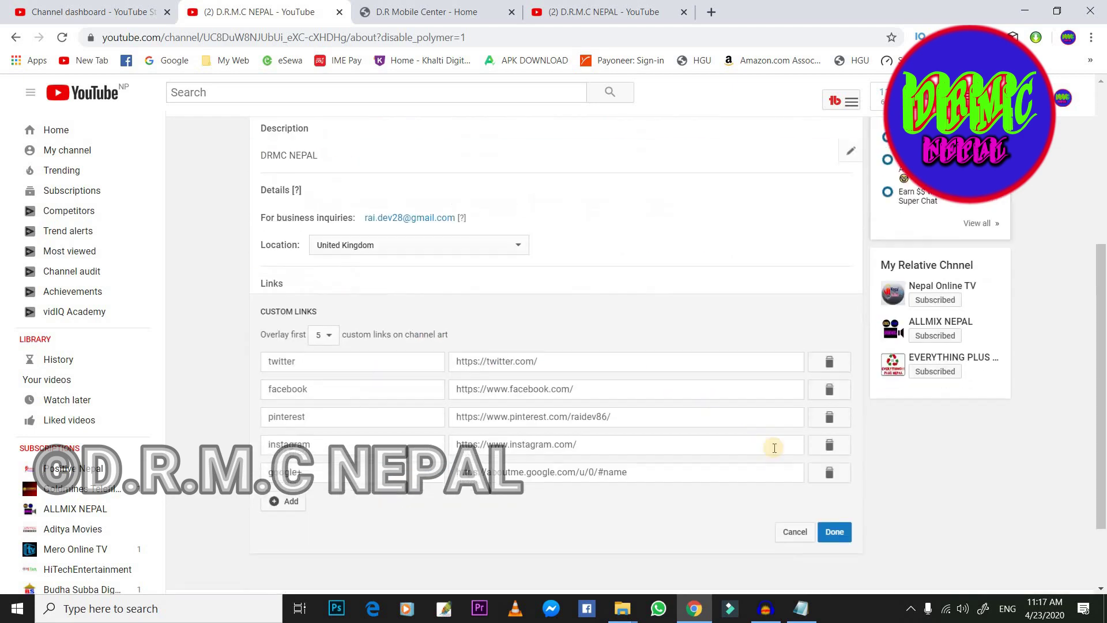
{"action": "left_click", "coordinate": [835, 503]}
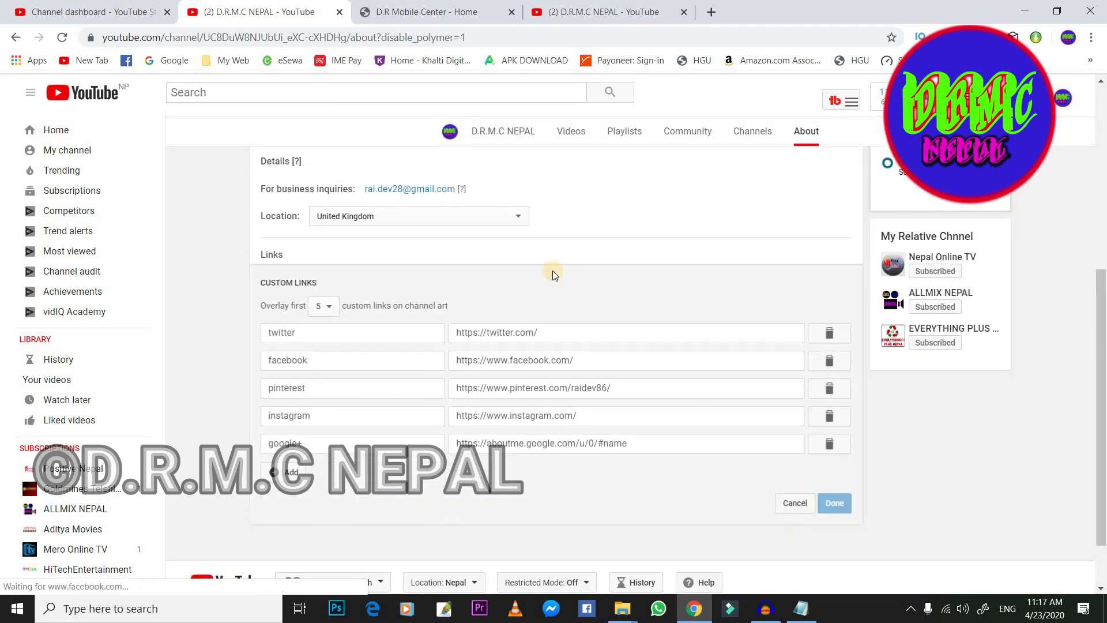
{"action": "scroll", "coordinate": [490, 257], "scroll_direction": "up", "scroll_amount": 4}
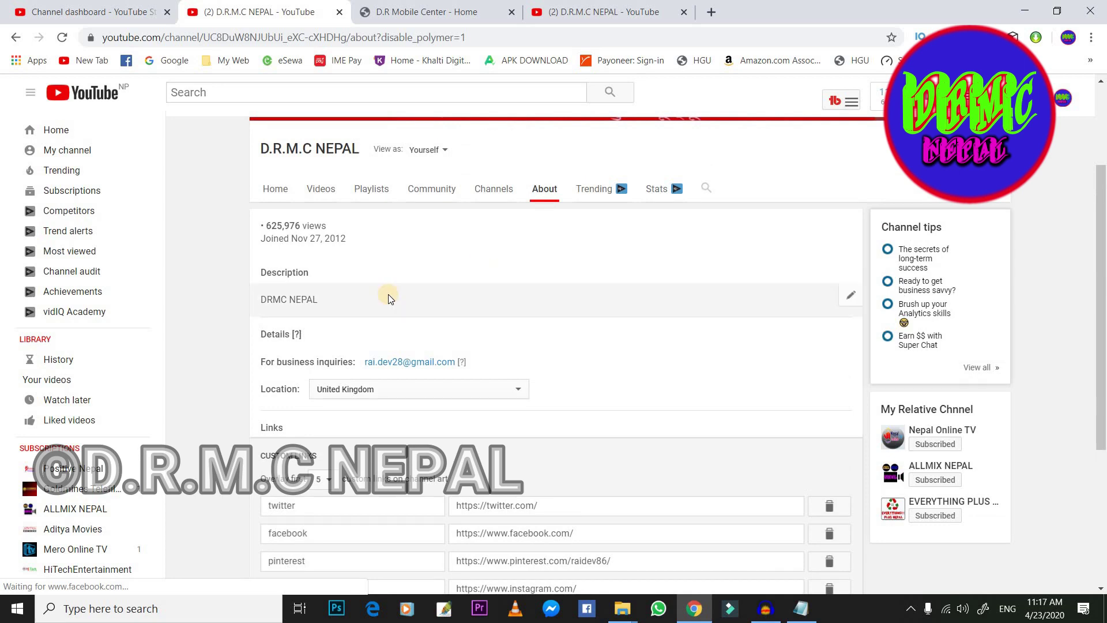
{"action": "scroll", "coordinate": [389, 294], "scroll_direction": "down", "scroll_amount": 3}
{"action": "scroll", "coordinate": [322, 310], "scroll_direction": "up", "scroll_amount": 4}
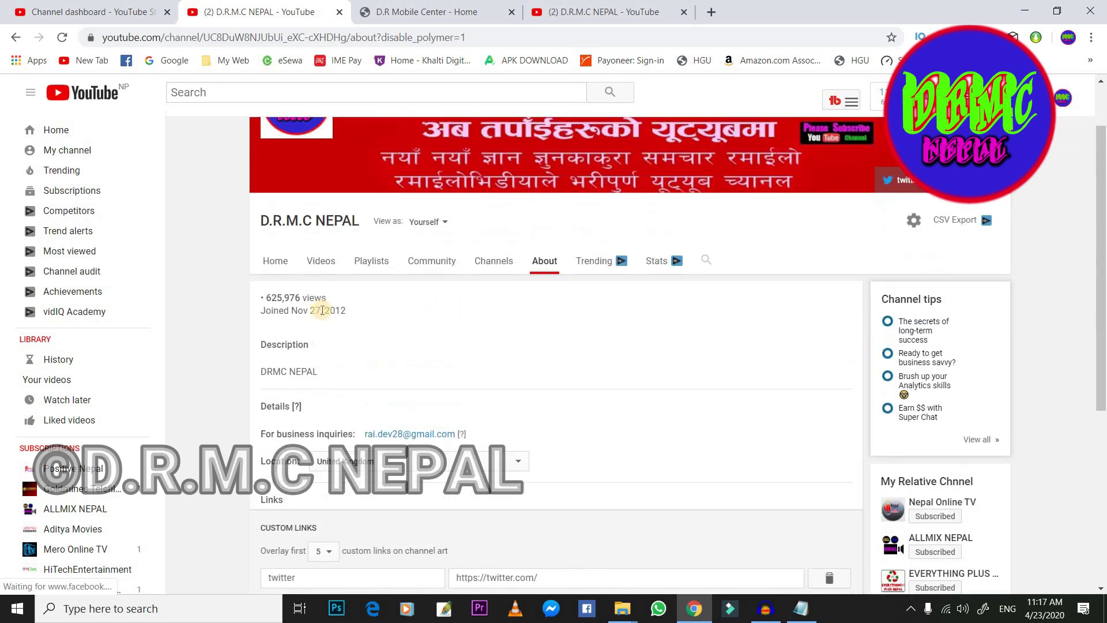
Switch to the other D.R.M.C NEPAL channel tab, start customizing the channel and open its About section
{"action": "left_click", "coordinate": [632, 13]}
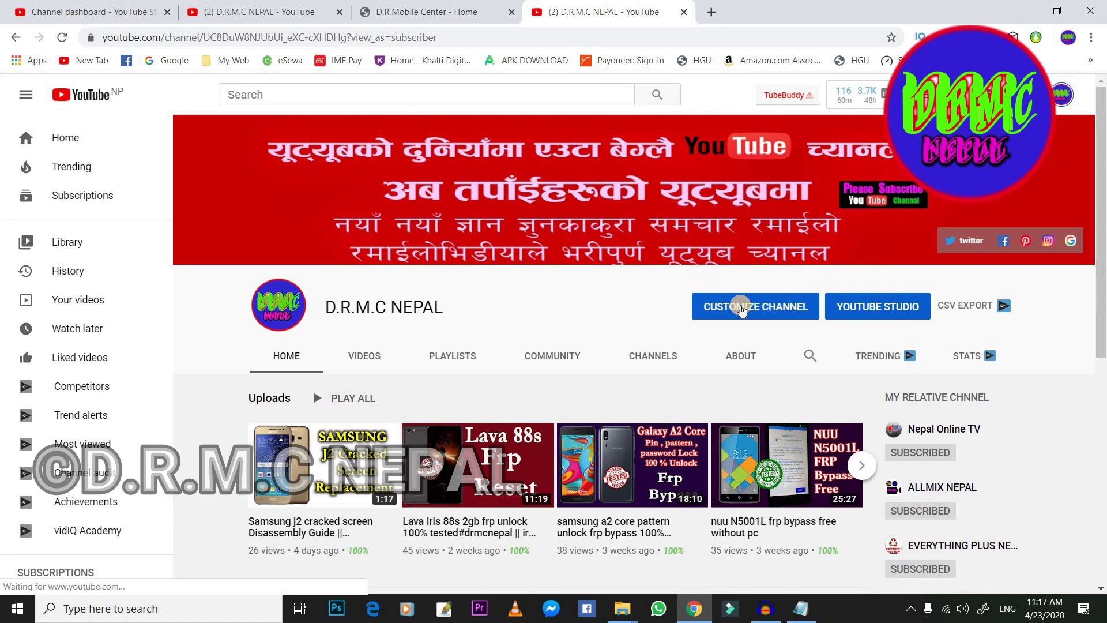
{"action": "left_click", "coordinate": [742, 308]}
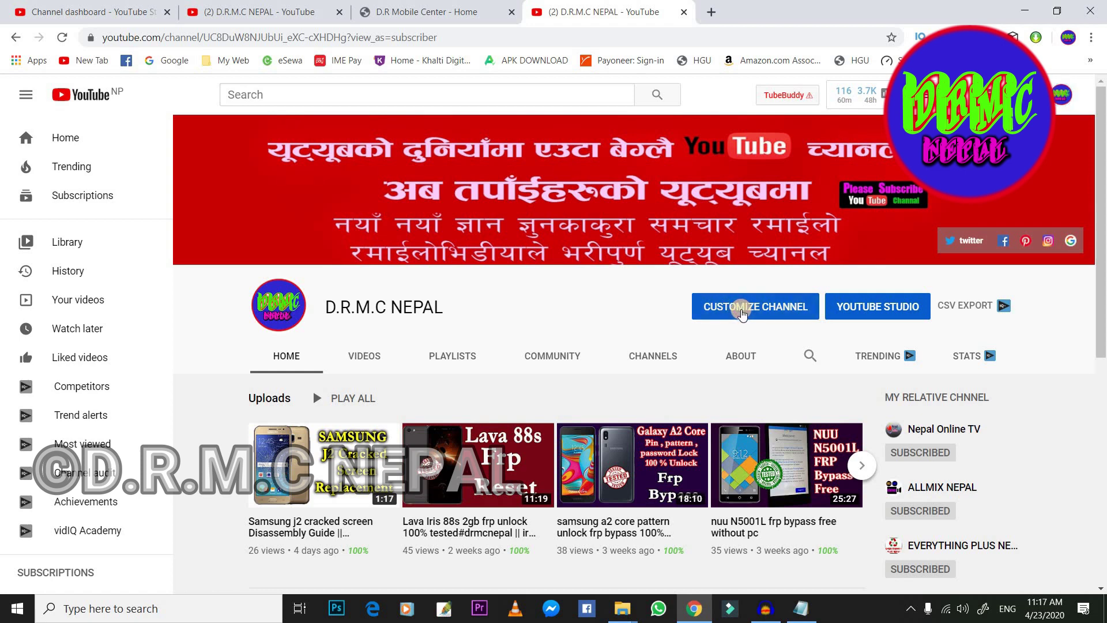
{"action": "left_click", "coordinate": [743, 314]}
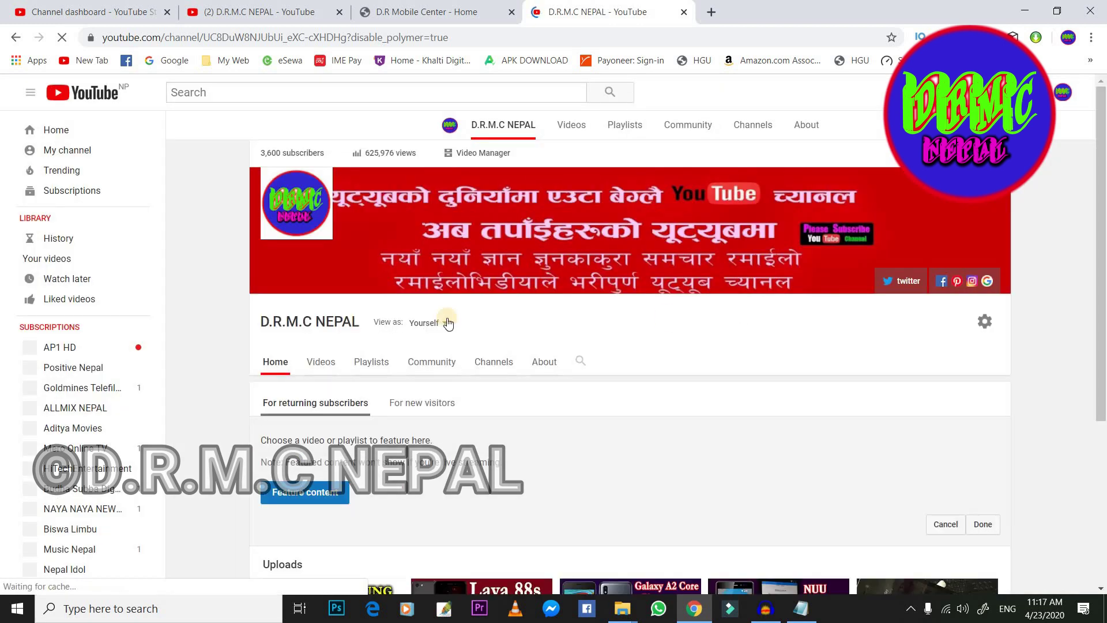
{"action": "left_click", "coordinate": [800, 130]}
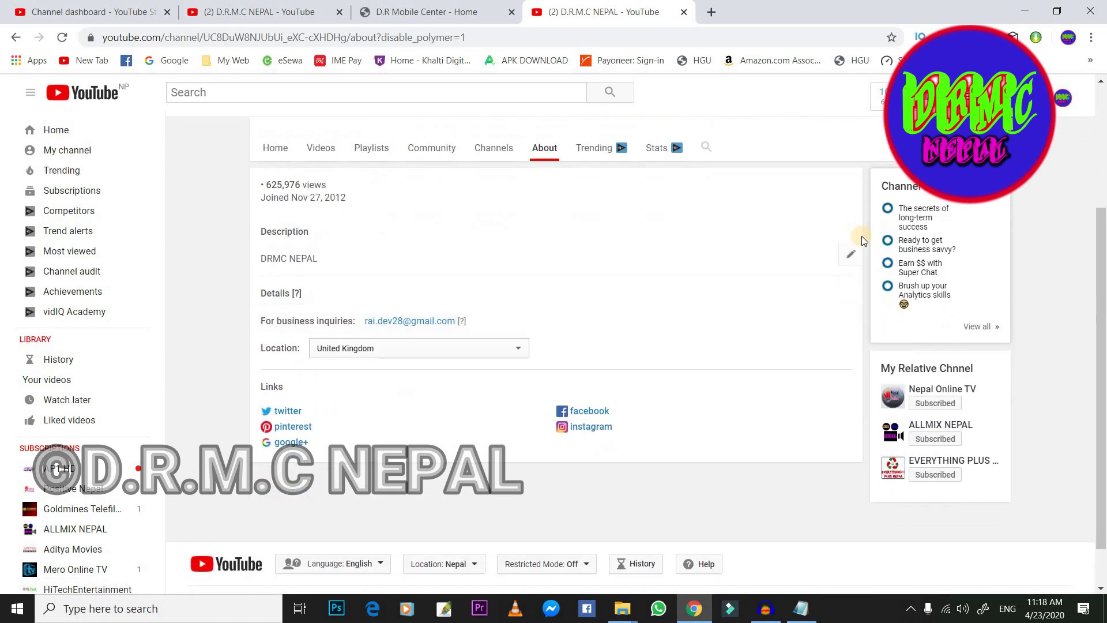
Replace the channel description with the copied English text starting "Hello friends" and place "Thank you" on its own indented line
{"action": "left_click", "coordinate": [856, 257]}
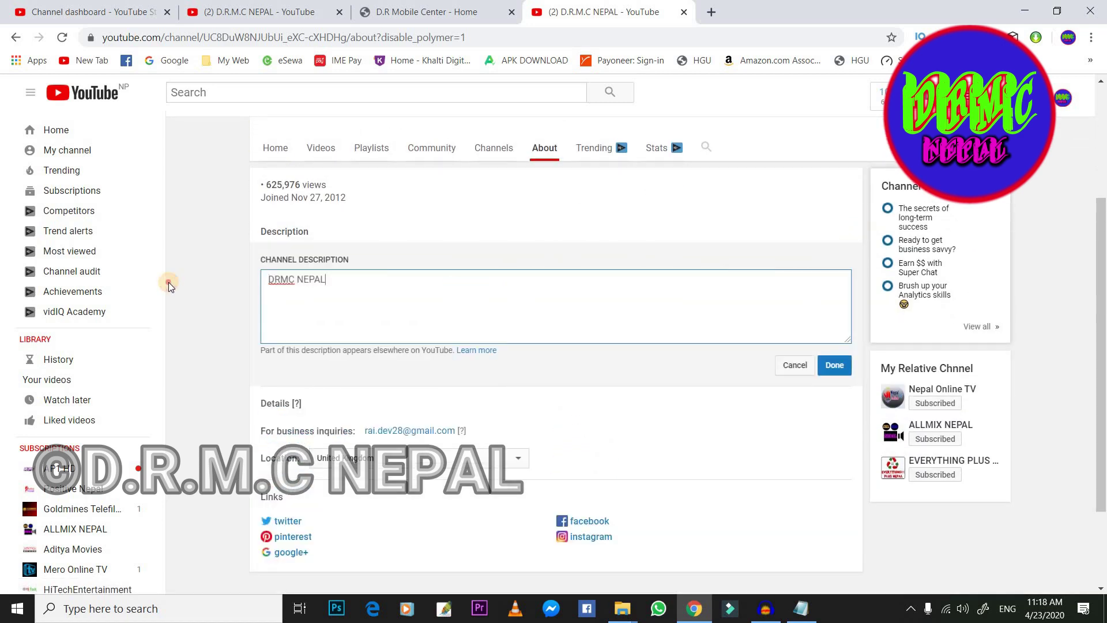
{"action": "key", "text": "ctrl+a"}
{"action": "key", "text": "BackSpace"}
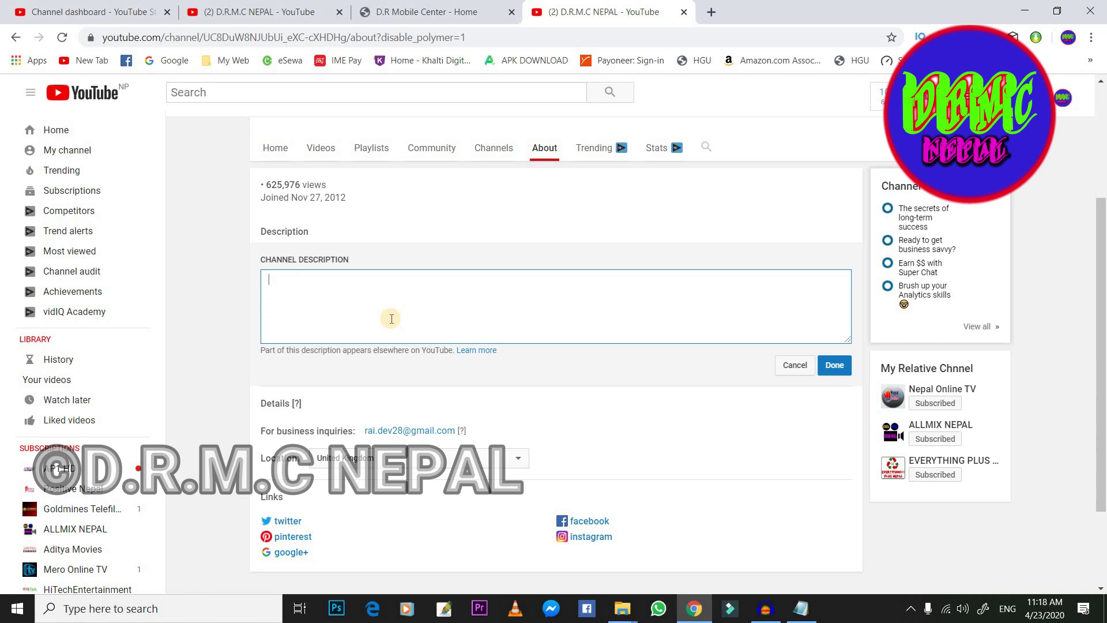
{"action": "left_click", "coordinate": [800, 611]}
{"action": "left_click", "coordinate": [803, 609]}
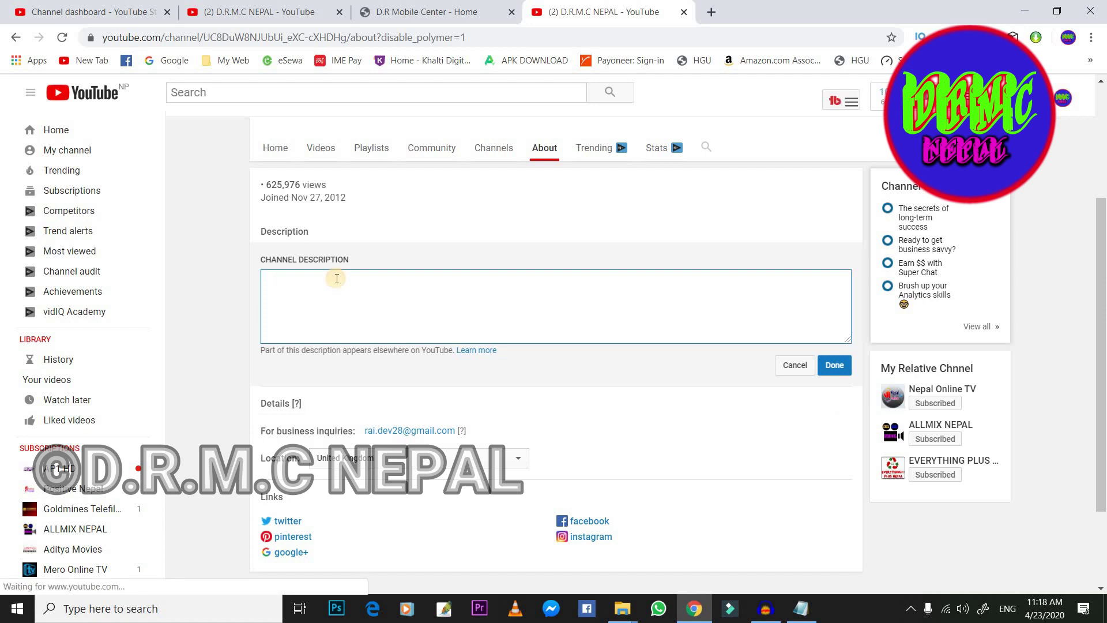
{"action": "type", "text": "Hello friends. Welcome to my channel d.r.m.c Nepal. In this channel, you will find videos for solving all the hardware and software issues. You will also find videos regarding useful tricks and can learn it for free. If you didn't get by watching the video, you can contact me in Facebook (facebook links in the description below all the videos and also in the channel links) and I will teach you how to fix the problem . If you like the content of this channel. Please like, comment, share and subscribe. Thank you"}
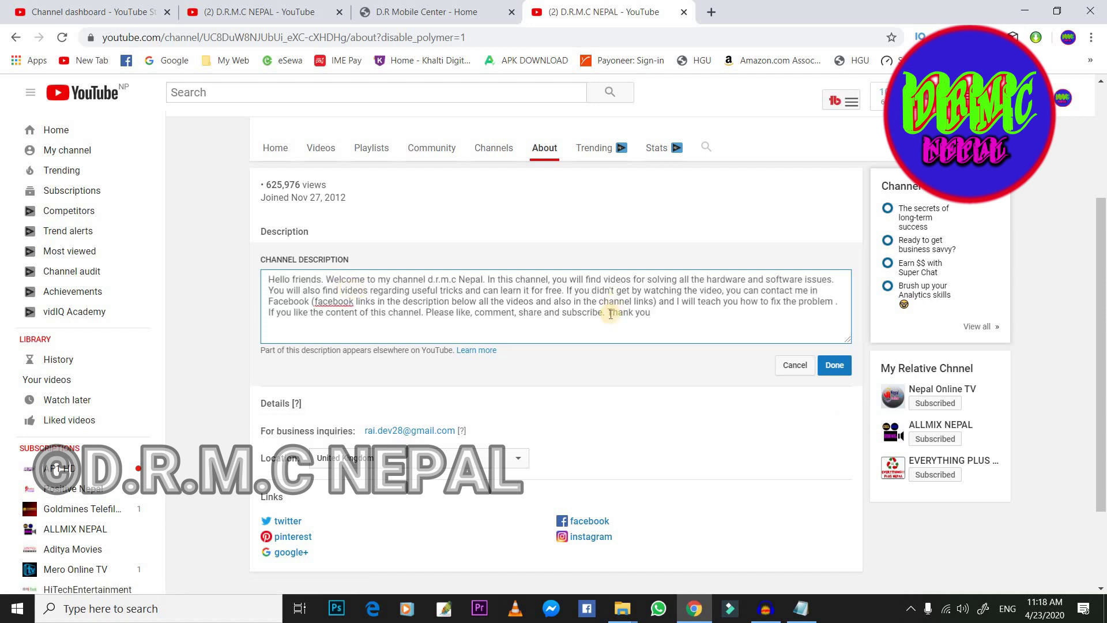
{"action": "key", "text": "Return"}
{"action": "left_click", "coordinate": [485, 333]}
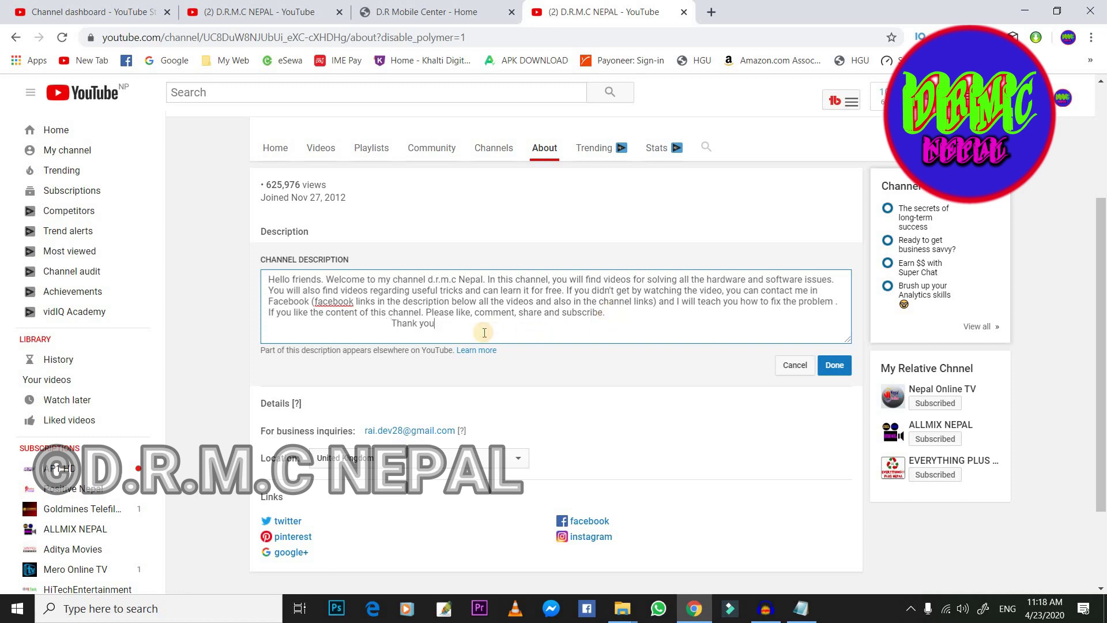
In the about Notepad file, join the first four lines of the Nepali text into one continuous line
{"action": "left_click", "coordinate": [801, 609]}
{"action": "scroll", "coordinate": [329, 316], "scroll_direction": "left", "scroll_amount": 6}
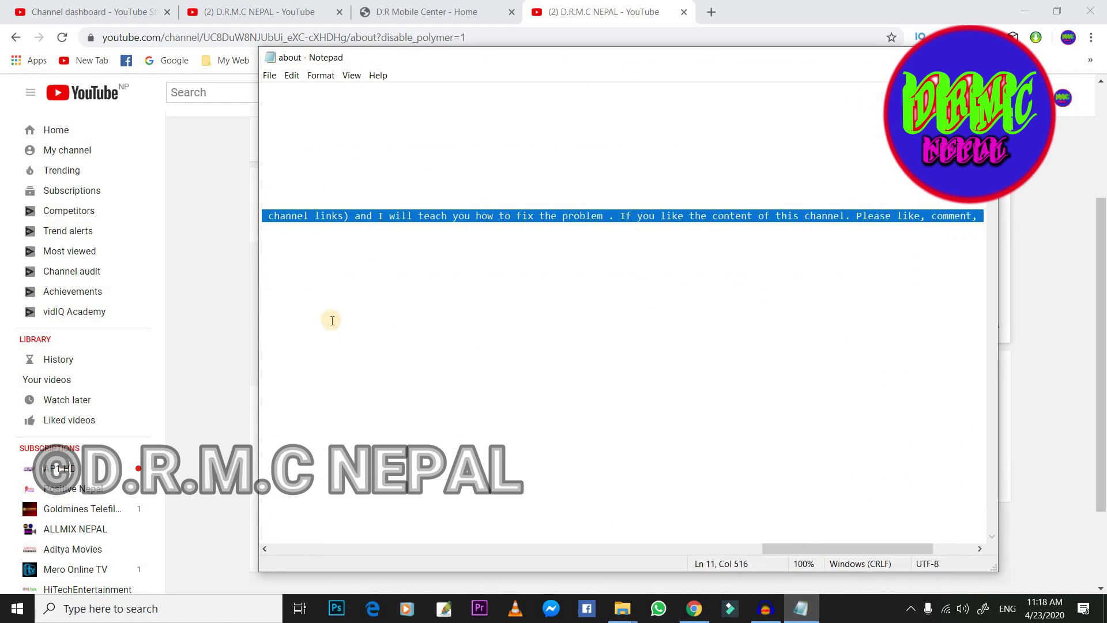
{"action": "left_click_drag", "start_coordinate": [776, 551], "coordinate": [240, 428]}
{"action": "left_click_drag", "start_coordinate": [771, 552], "coordinate": [304, 508]}
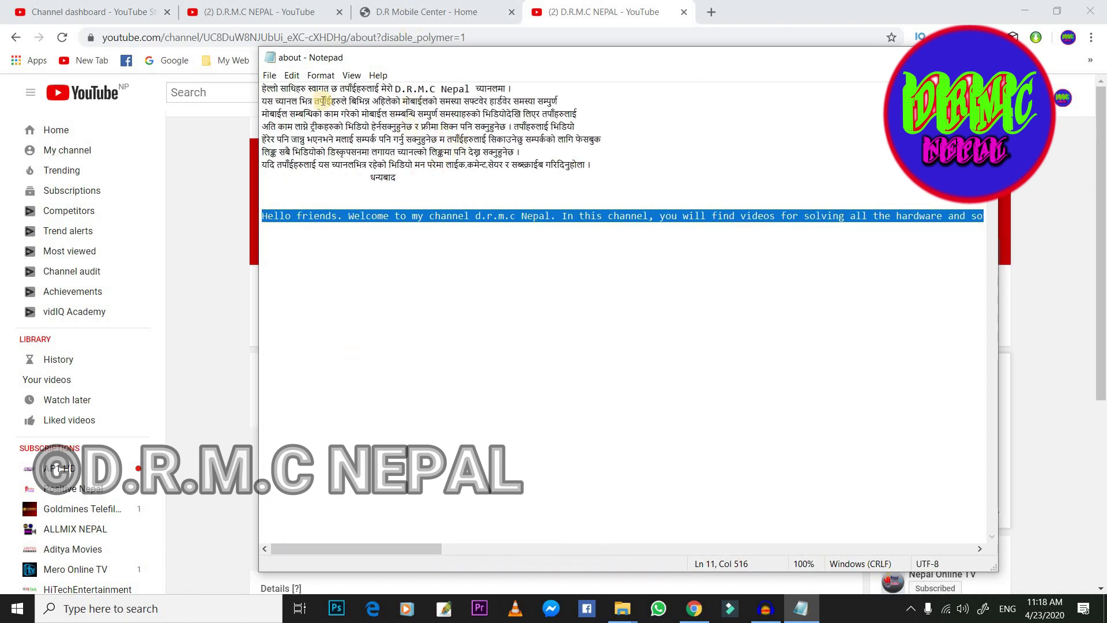
{"action": "left_click", "coordinate": [263, 101]}
{"action": "key", "text": "BackSpace"}
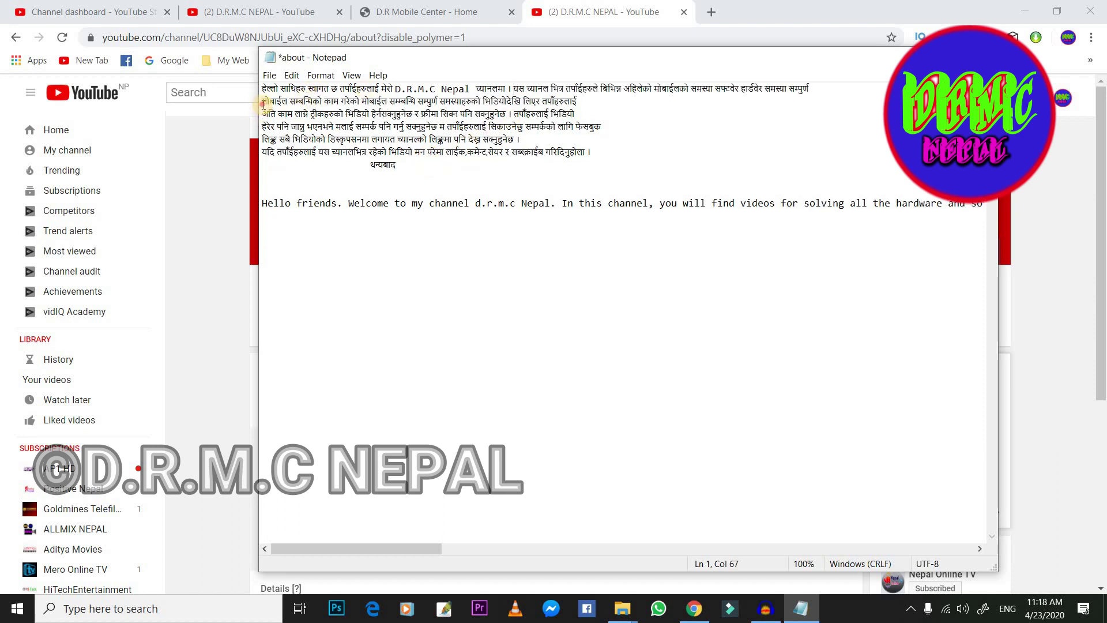
{"action": "key", "text": "BackSpace"}
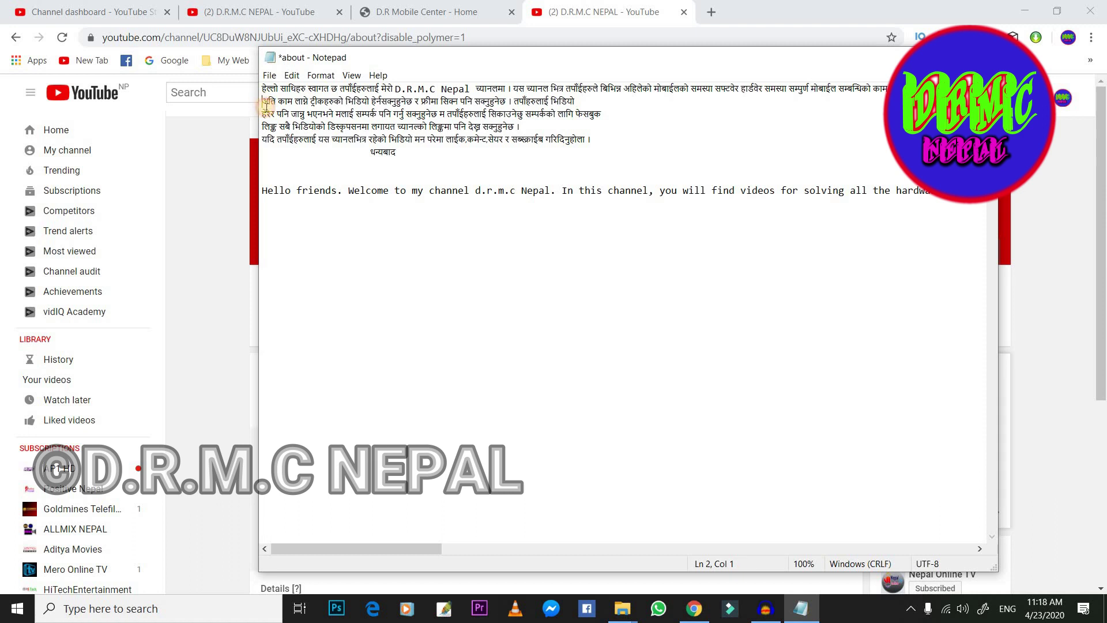
{"action": "key", "text": "BackSpace"}
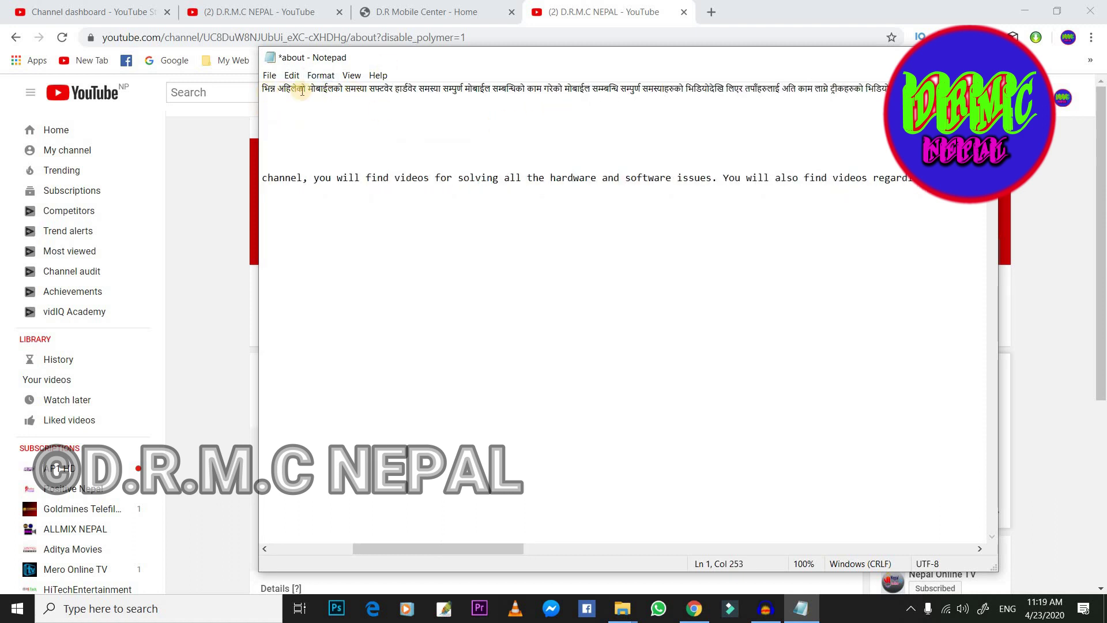
Join the remaining Nepali lines above the closing word धन्यबाद to the end of the first line
{"action": "left_click_drag", "start_coordinate": [444, 553], "coordinate": [274, 548]}
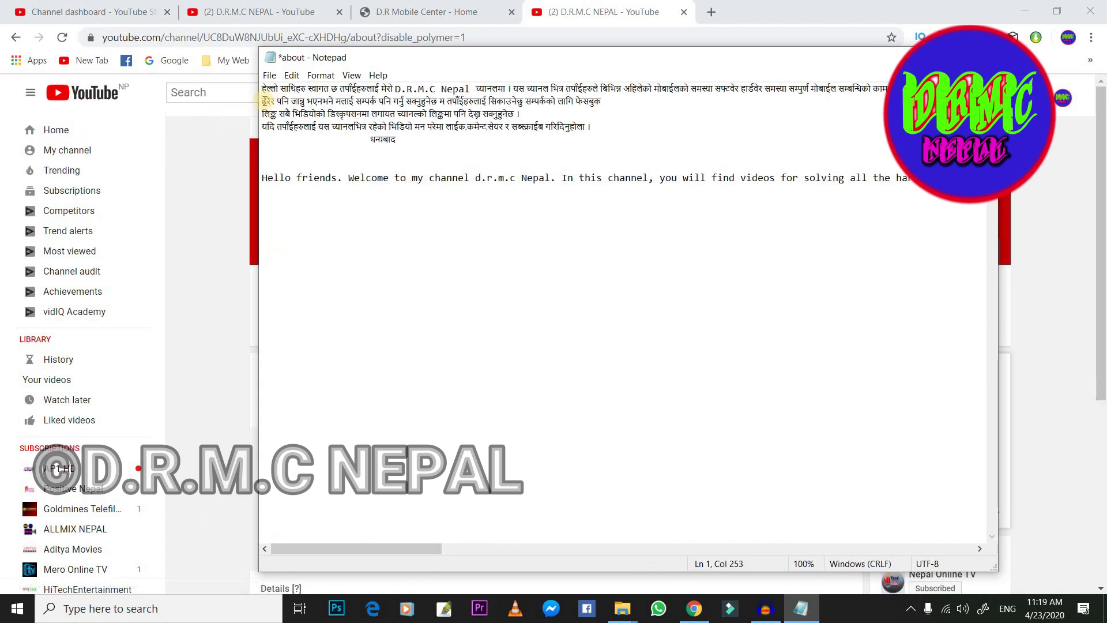
{"action": "key", "text": "BackSpace"}
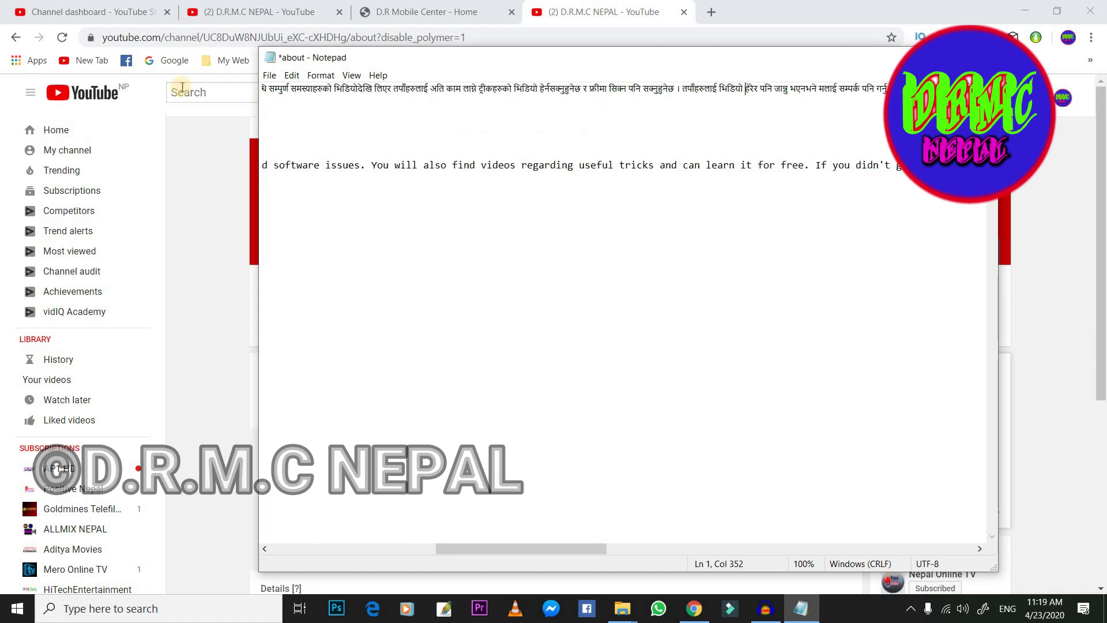
{"action": "left_click_drag", "start_coordinate": [478, 548], "coordinate": [275, 555]}
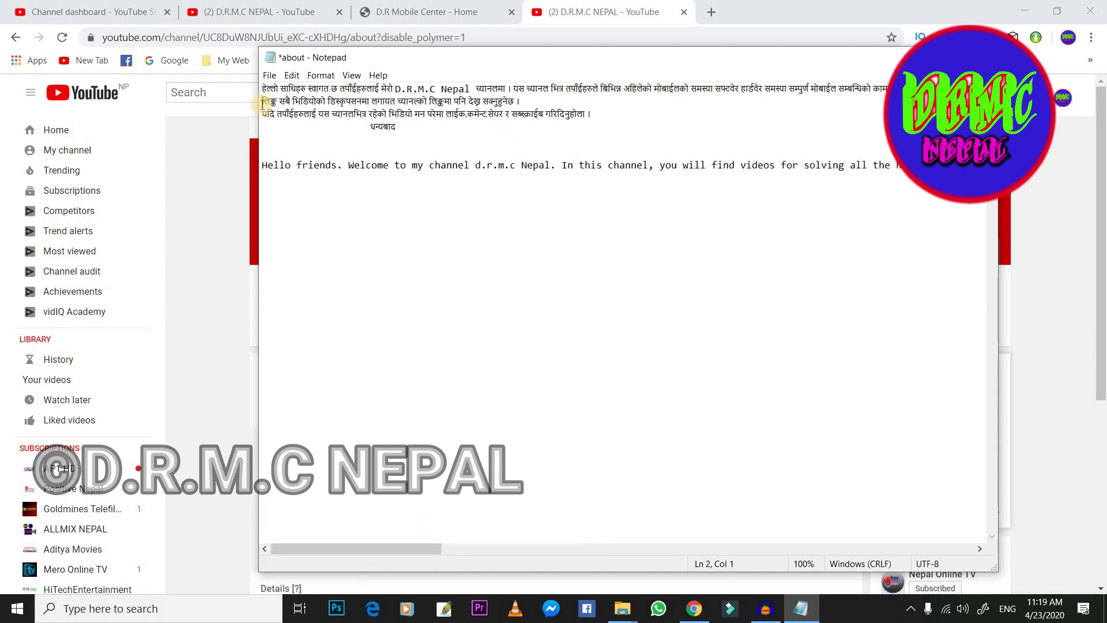
{"action": "key", "text": "BackSpace"}
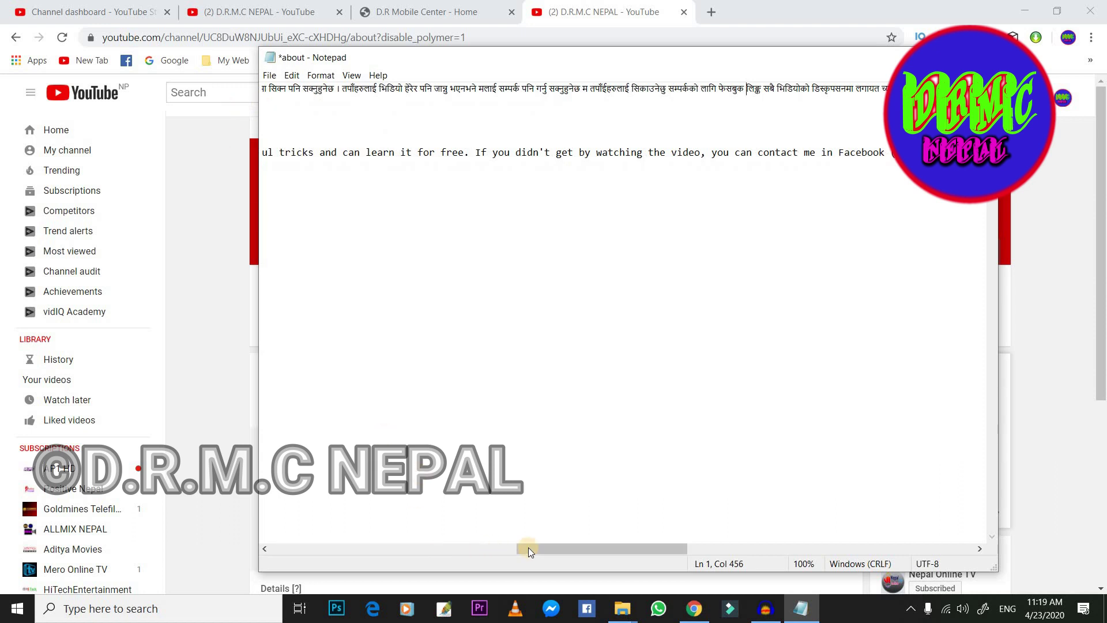
{"action": "left_click", "coordinate": [382, 544]}
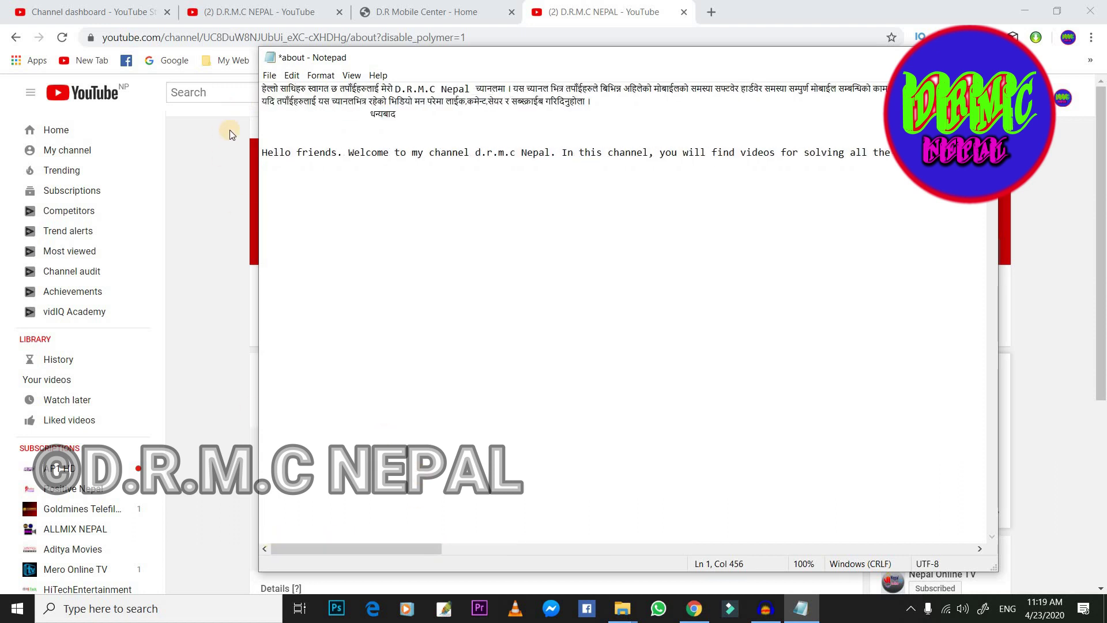
{"action": "left_click", "coordinate": [261, 100]}
{"action": "key", "text": "BackSpace"}
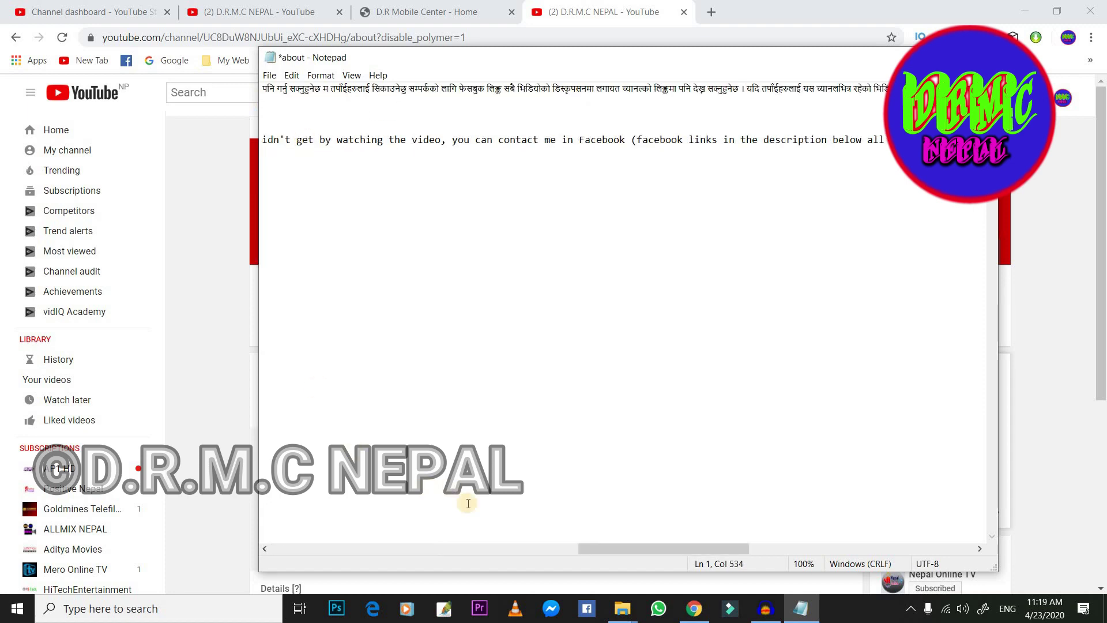
Copy the whole Nepali text including धन्यबाद and paste it below "Thank you" in the YouTube channel description
{"action": "left_click_drag", "start_coordinate": [587, 550], "coordinate": [283, 555]}
{"action": "left_click_drag", "start_coordinate": [396, 103], "coordinate": [268, 81]}
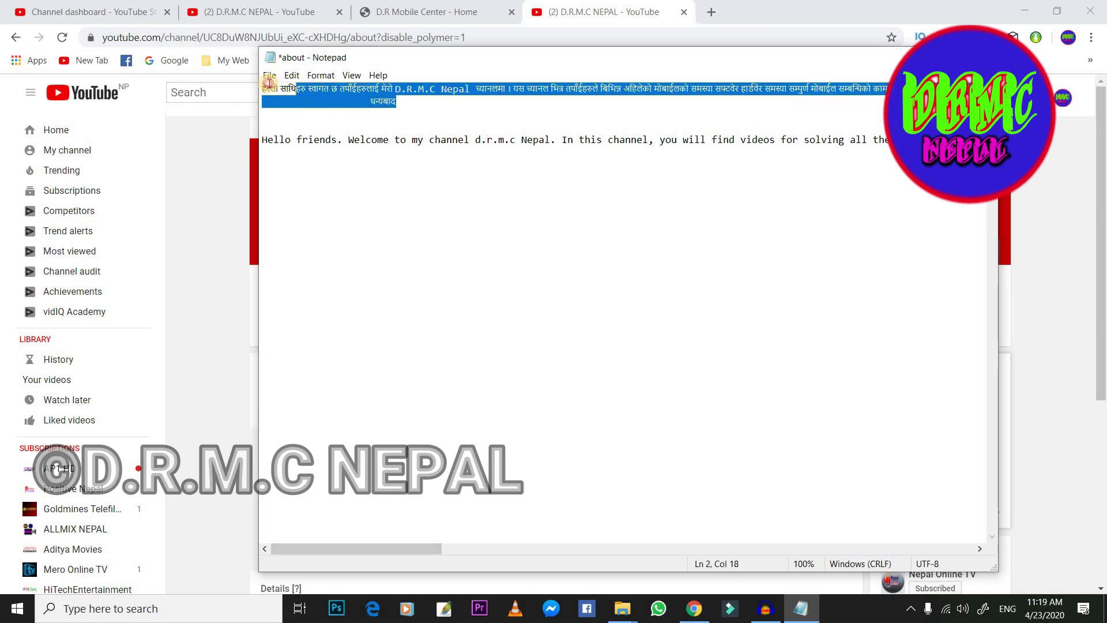
{"action": "right_click", "coordinate": [385, 99]}
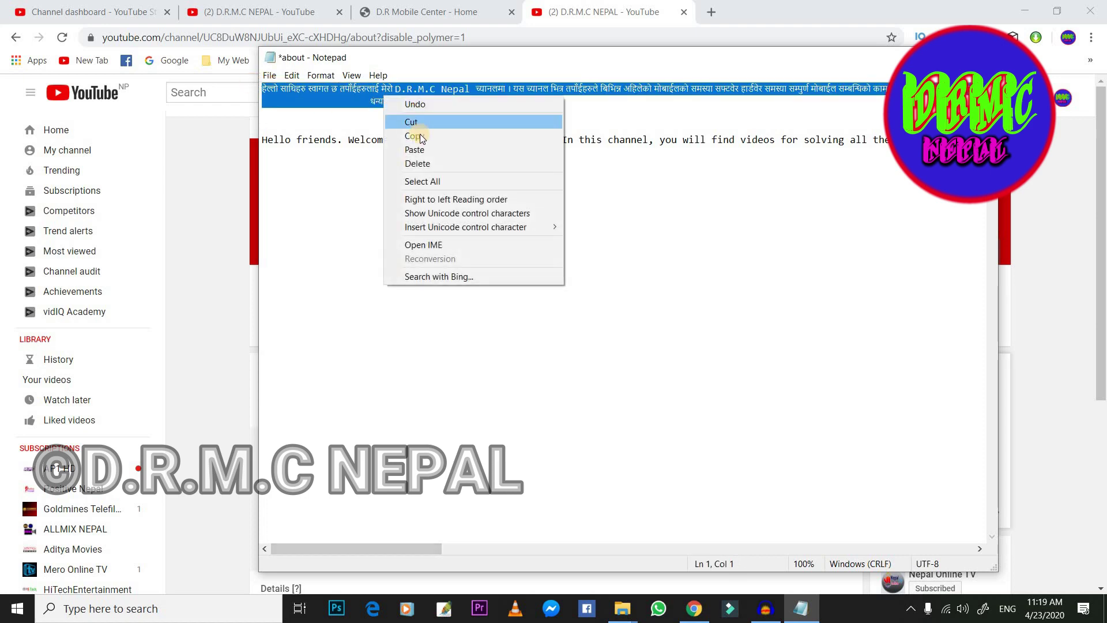
{"action": "left_click", "coordinate": [418, 129]}
{"action": "left_click", "coordinate": [900, 7]}
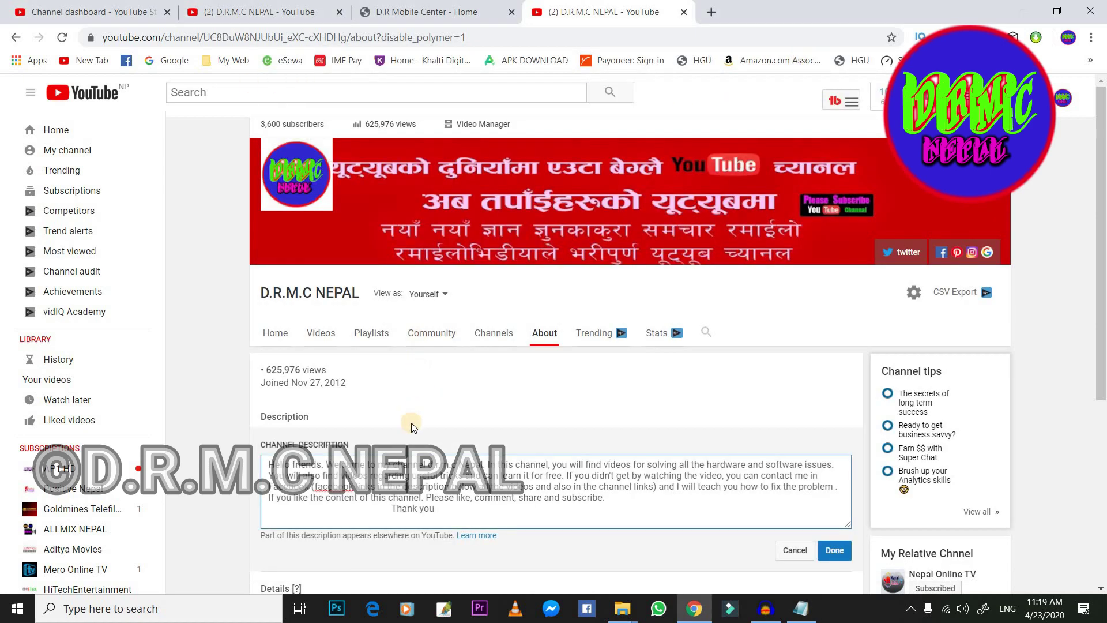
{"action": "scroll", "coordinate": [412, 425], "scroll_direction": "down", "scroll_amount": 3}
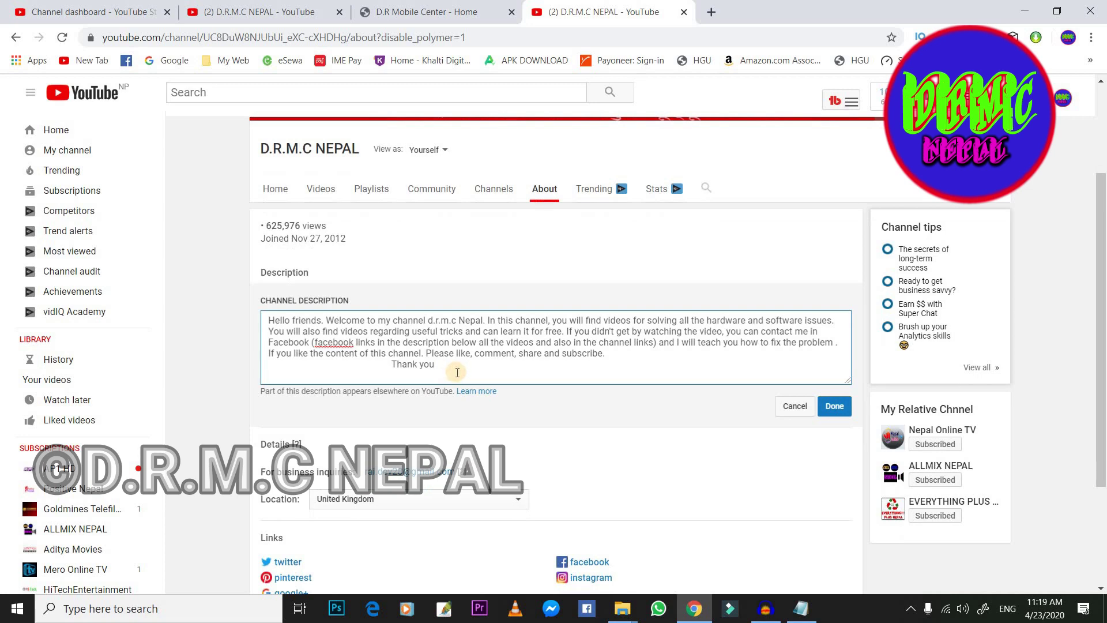
{"action": "key", "text": "ctrl+v"}
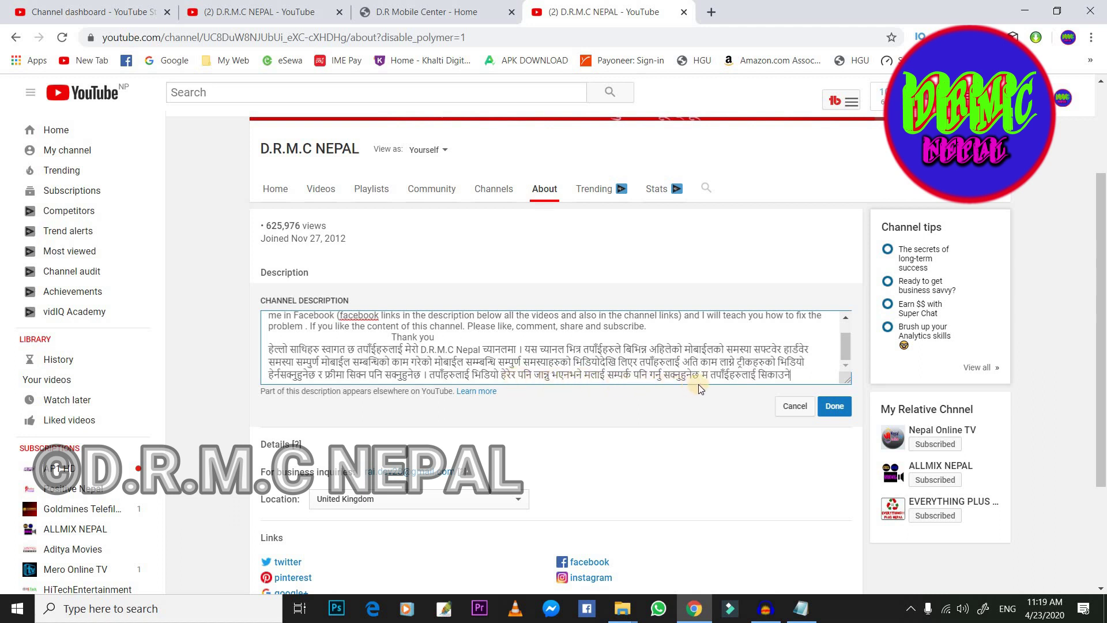
Delete the cut-off Nepali words at the end of the description and close the last sentence with a copied "।" mark
{"action": "left_click_drag", "start_coordinate": [704, 378], "coordinate": [800, 379]}
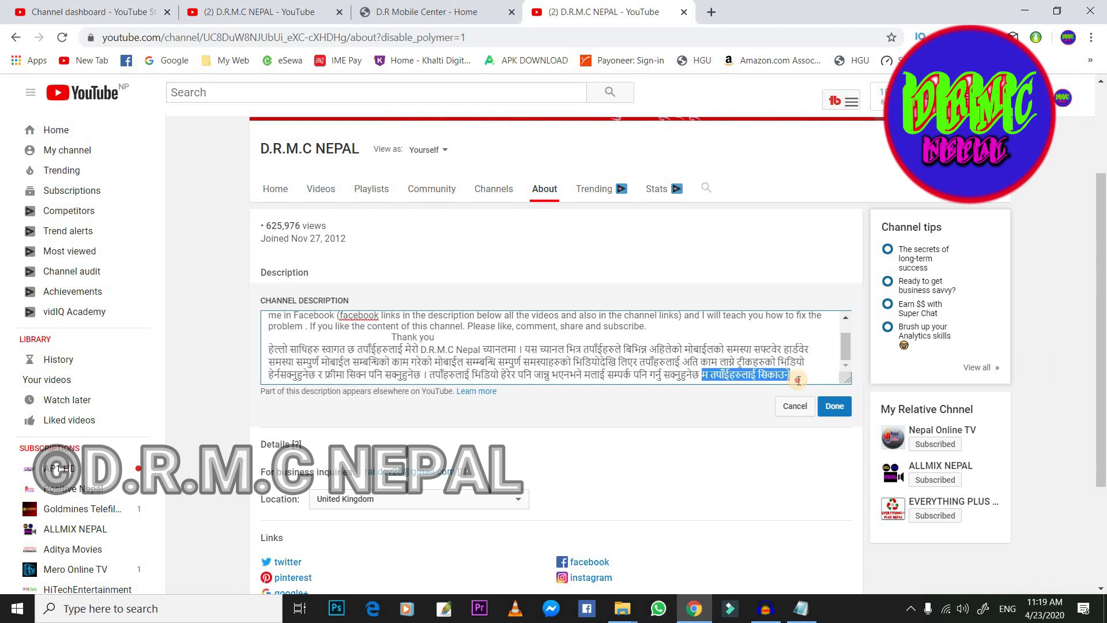
{"action": "key", "text": "BackSpace"}
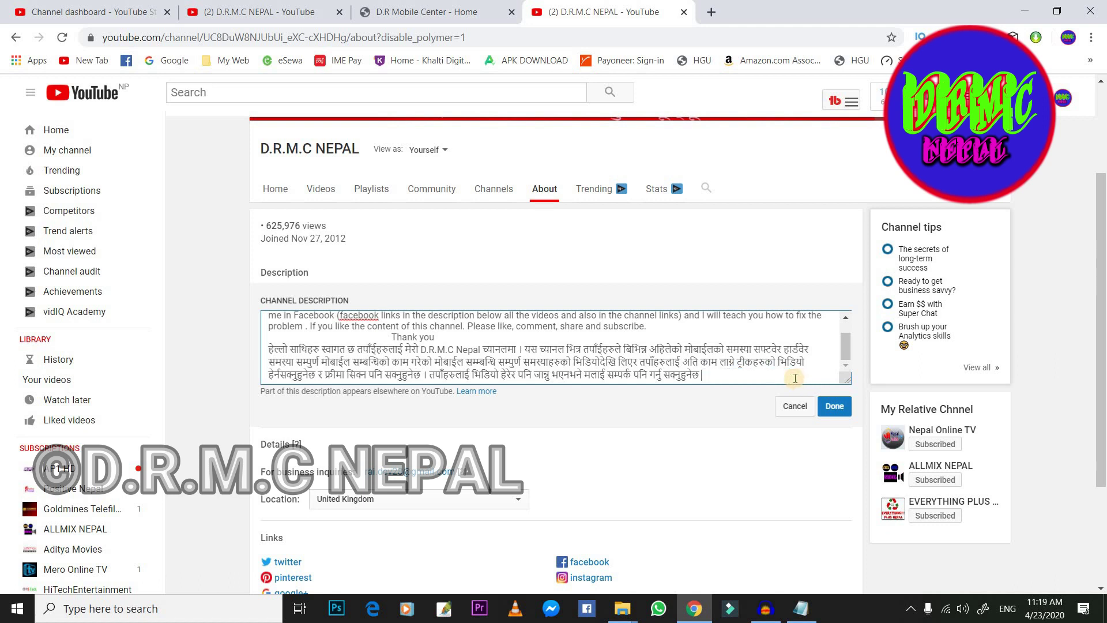
{"action": "left_click", "coordinate": [521, 350]}
{"action": "right_click", "coordinate": [522, 349]}
{"action": "left_click", "coordinate": [586, 398]}
{"action": "left_click", "coordinate": [711, 375]}
{"action": "right_click", "coordinate": [711, 375]}
{"action": "left_click", "coordinate": [750, 236]}
Review the combined English and Nepali channel description and submit it
{"action": "scroll", "coordinate": [490, 340], "scroll_direction": "up", "scroll_amount": 5}
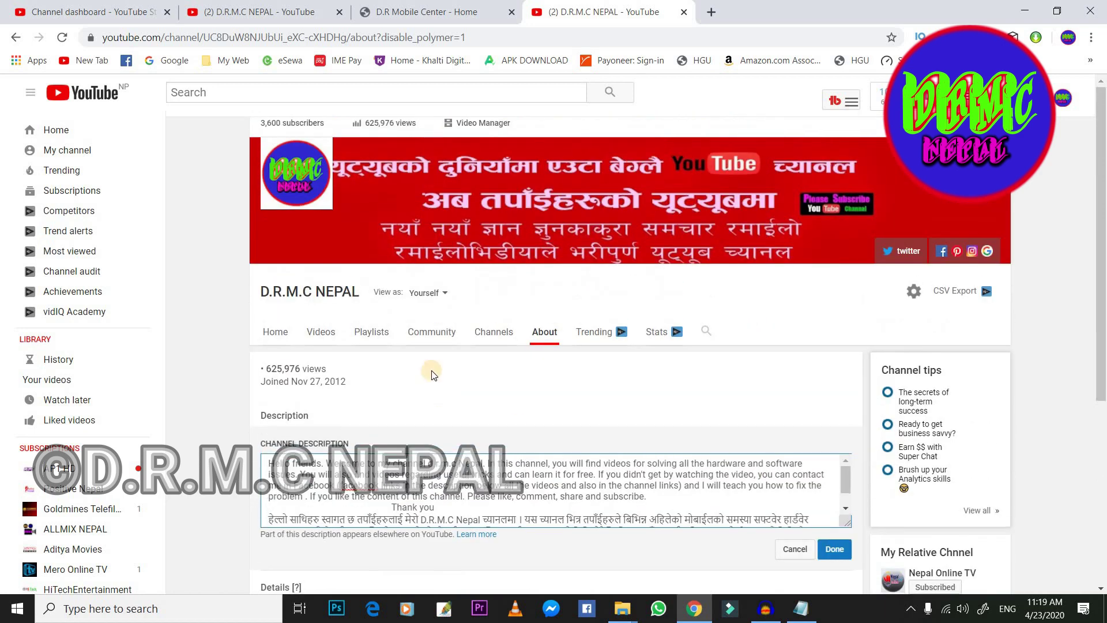
{"action": "scroll", "coordinate": [434, 369], "scroll_direction": "down", "scroll_amount": 4}
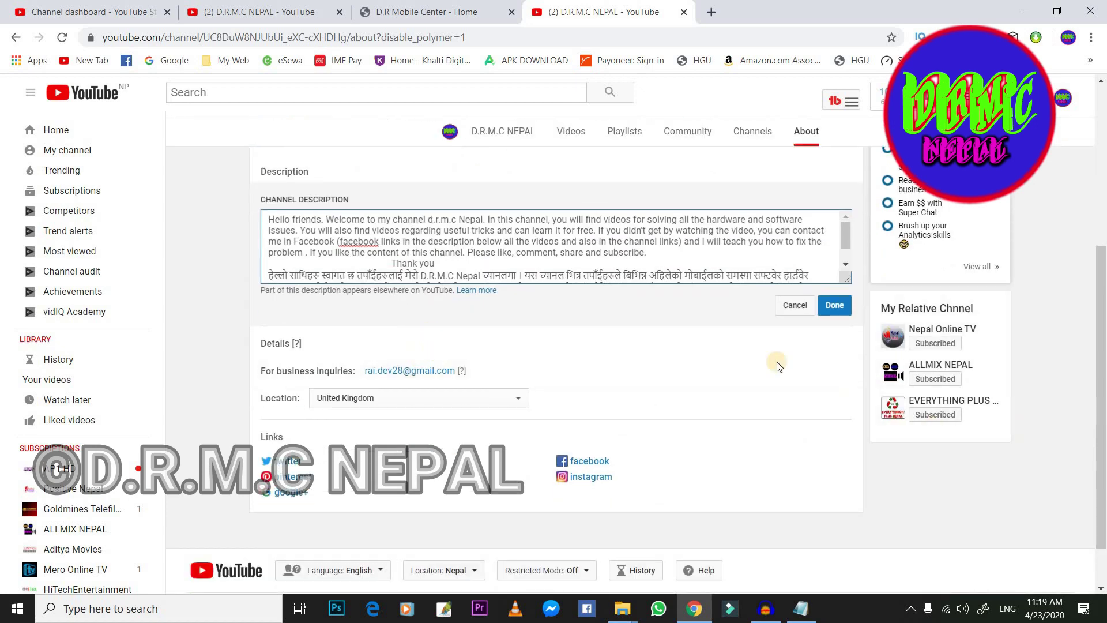
{"action": "scroll", "coordinate": [415, 347], "scroll_direction": "up", "scroll_amount": 2}
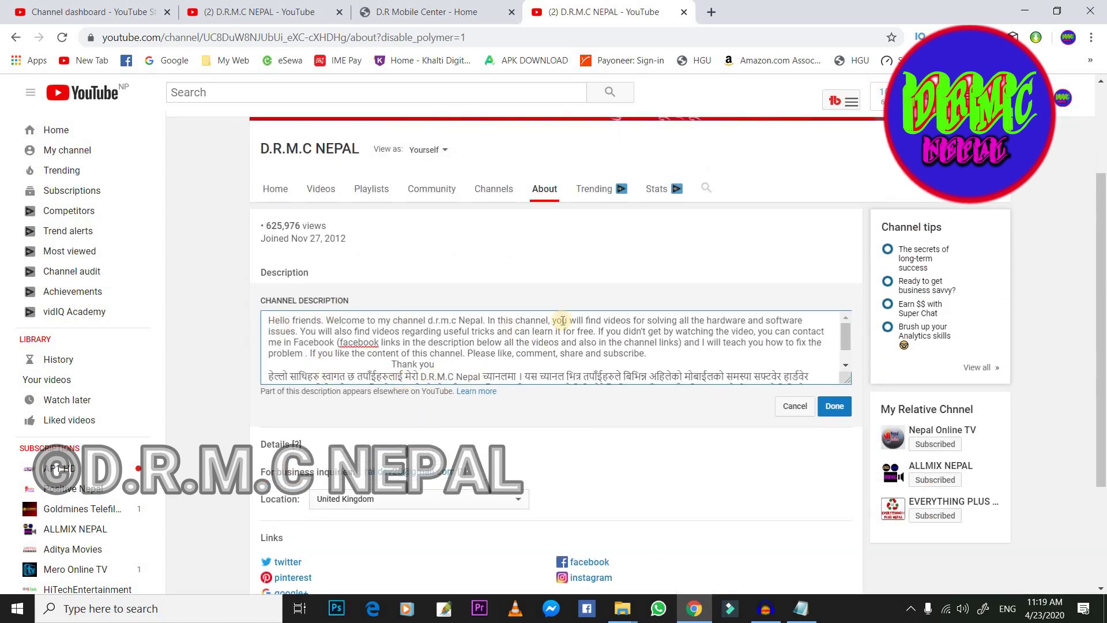
{"action": "scroll", "coordinate": [501, 332], "scroll_direction": "down", "scroll_amount": 1}
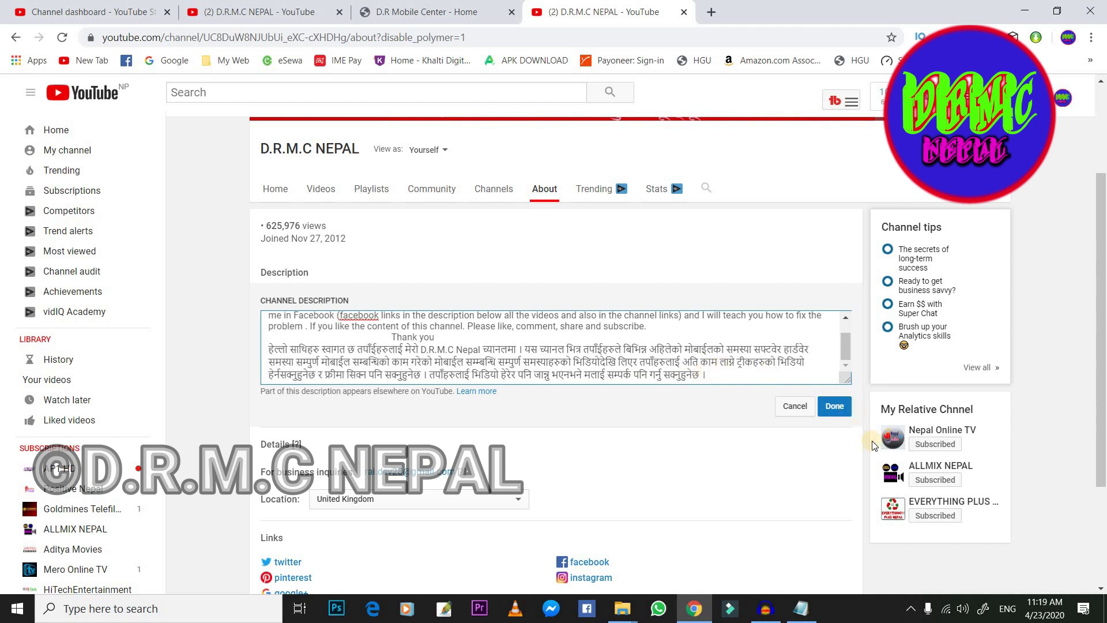
{"action": "left_click", "coordinate": [835, 415]}
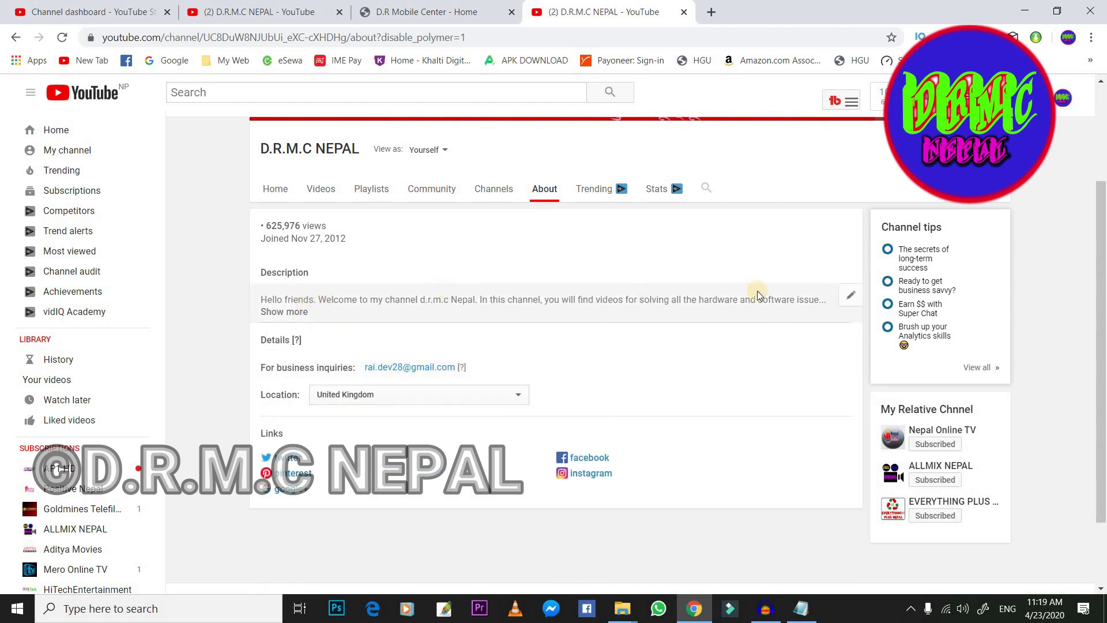
Open the custom links in the channel's Links section for editing
{"action": "scroll", "coordinate": [316, 355], "scroll_direction": "down", "scroll_amount": 2}
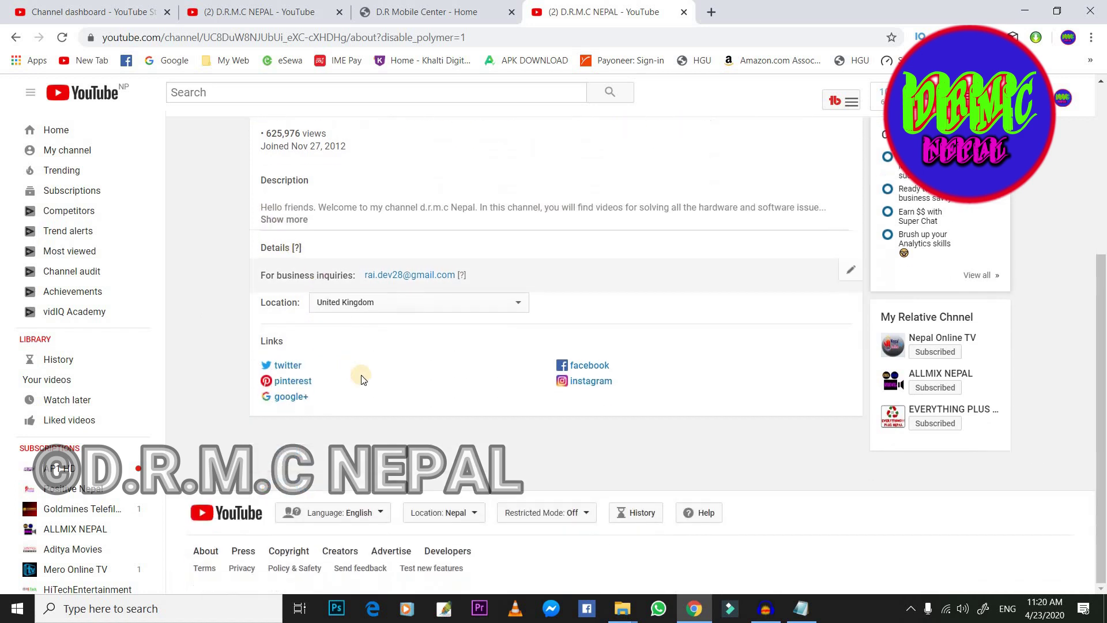
{"action": "left_click_drag", "start_coordinate": [687, 461], "coordinate": [324, 410]}
{"action": "left_click", "coordinate": [424, 450]}
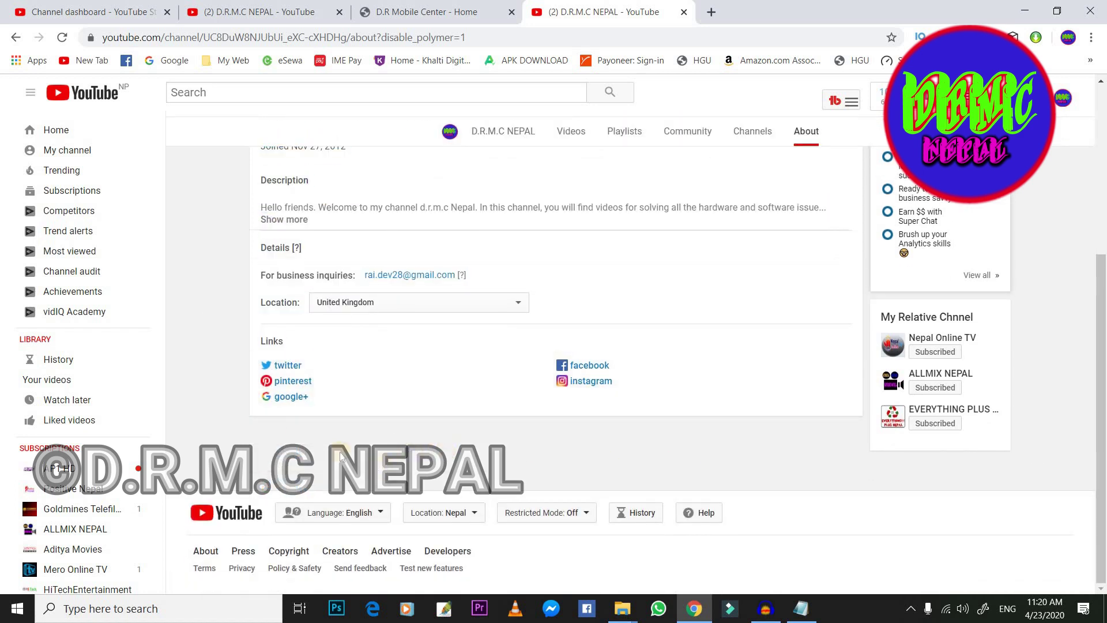
{"action": "mouse_move", "coordinate": [853, 374]}
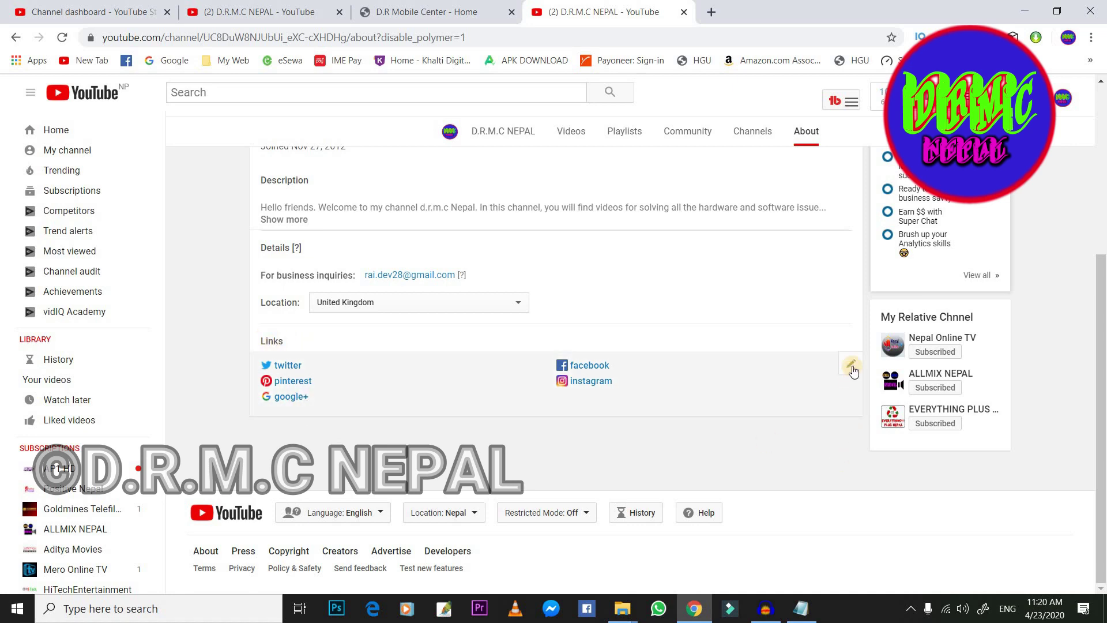
{"action": "left_click", "coordinate": [852, 364]}
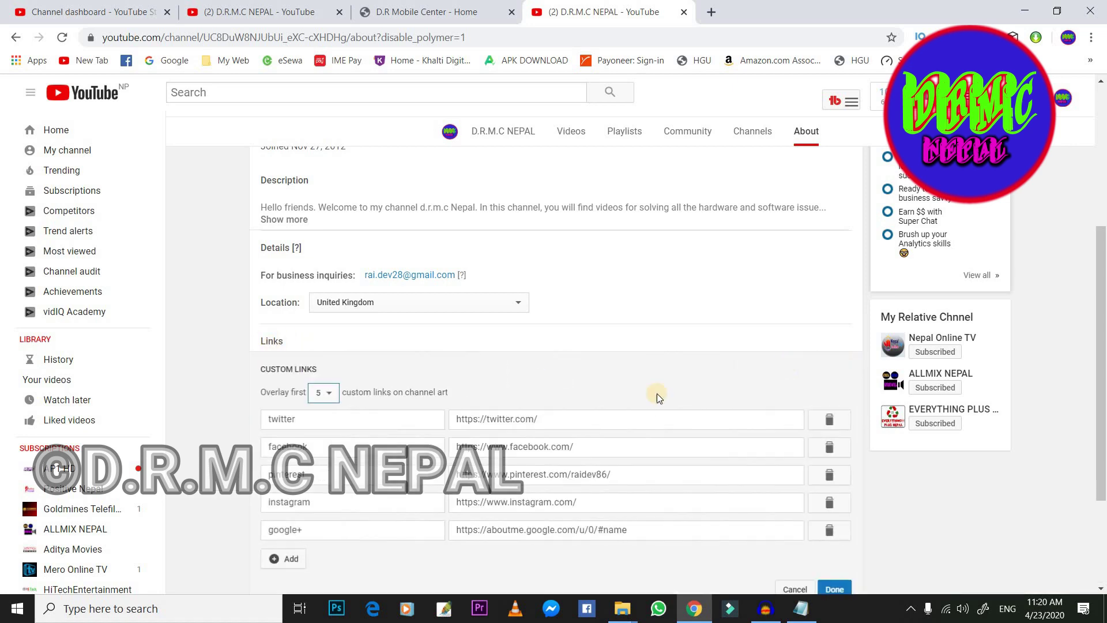
{"action": "scroll", "coordinate": [304, 439], "scroll_direction": "down", "scroll_amount": 3}
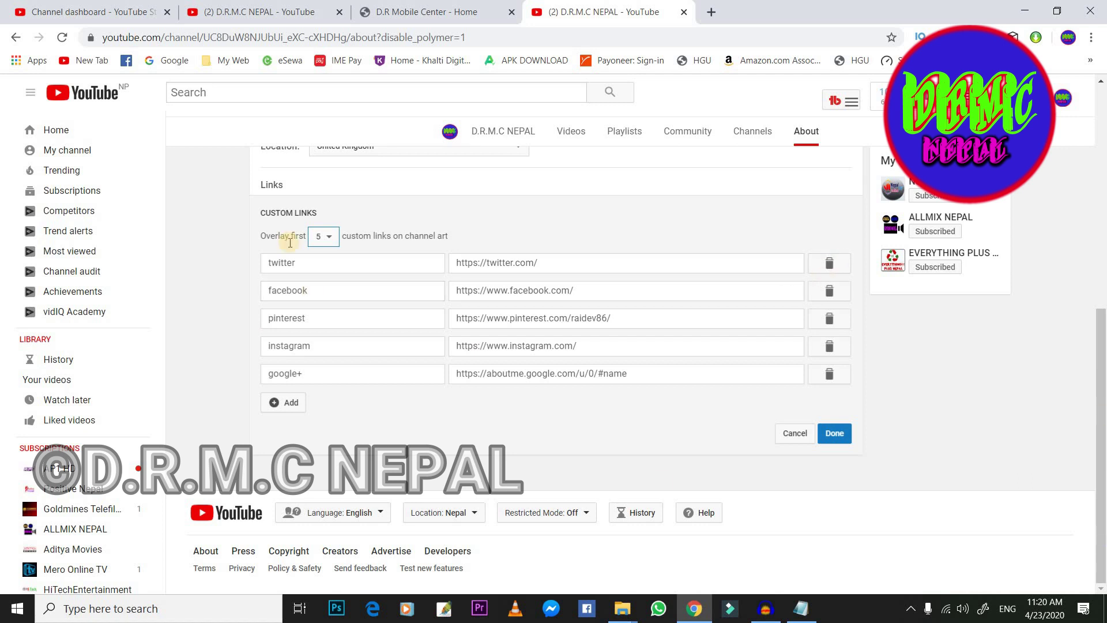
Add a new custom link below google+ and title it FACEBOOK PAGE
{"action": "left_click", "coordinate": [272, 404]}
{"action": "left_click", "coordinate": [324, 407]}
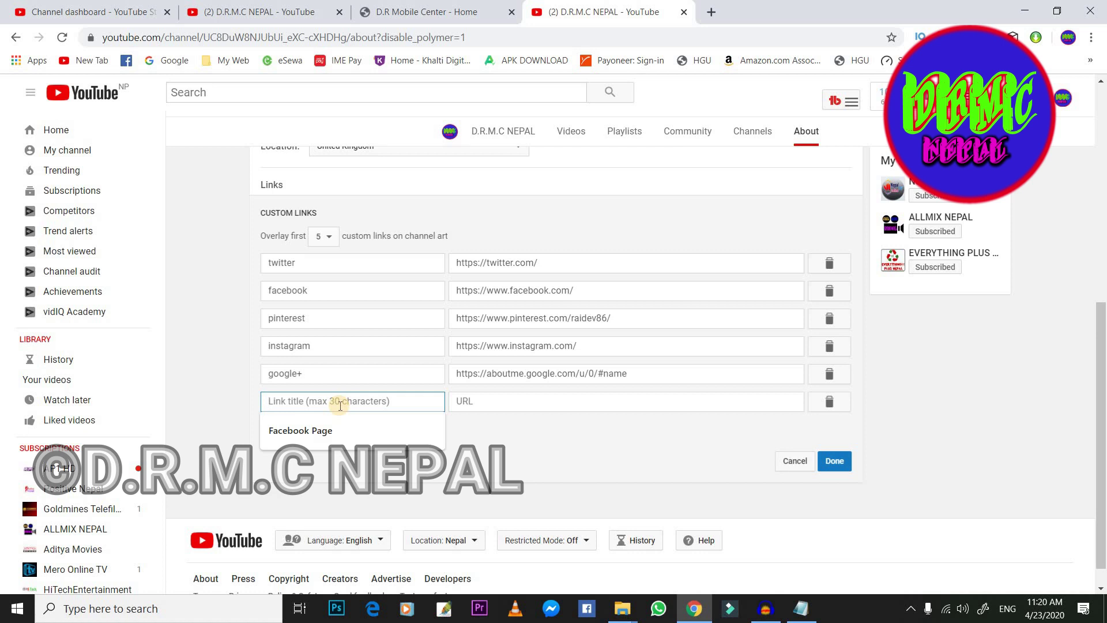
{"action": "type", "text": "F"}
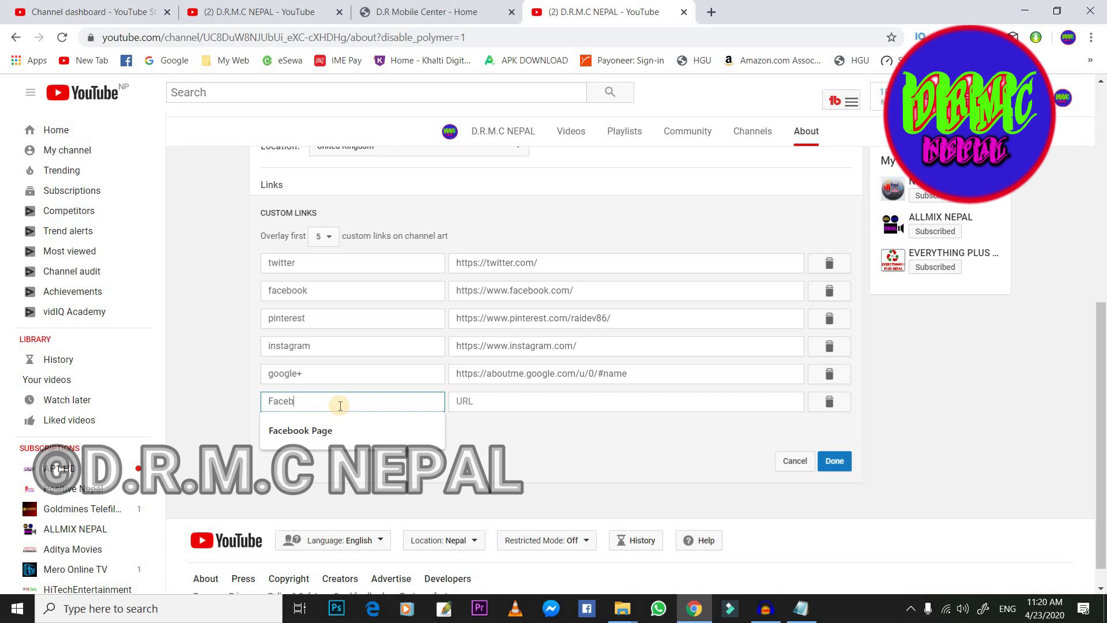
{"action": "type", "text": "F"}
{"action": "key", "text": "BackSpace"}
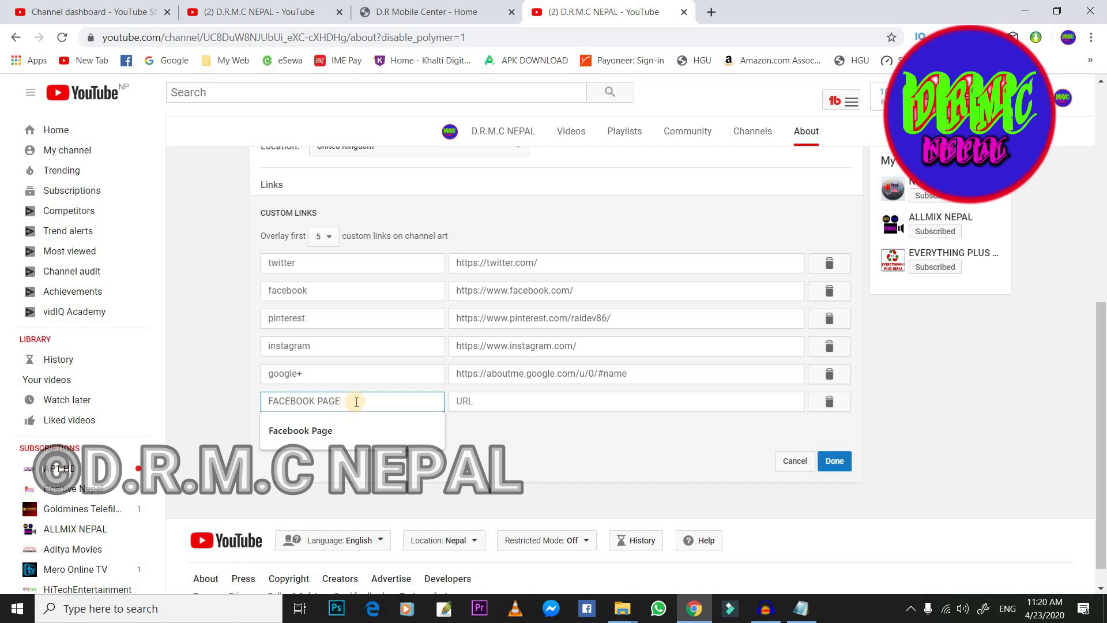
{"action": "left_click", "coordinate": [664, 447]}
{"action": "left_click", "coordinate": [558, 402]}
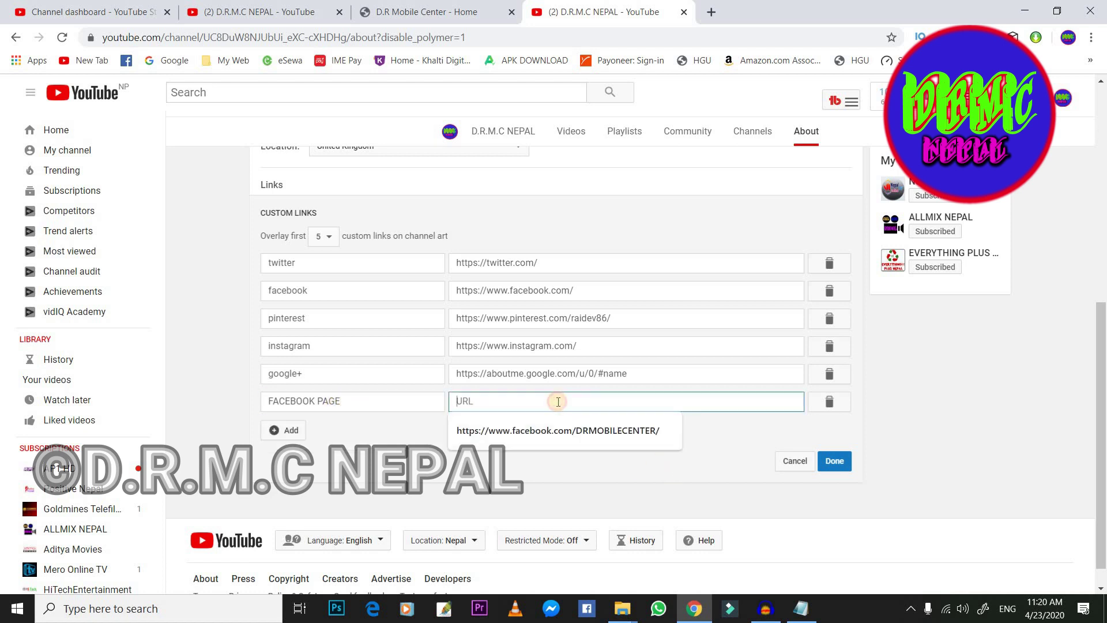
Switch to the D.R Mobile Center Facebook page, reload it and select its full web address
{"action": "left_click", "coordinate": [905, 414]}
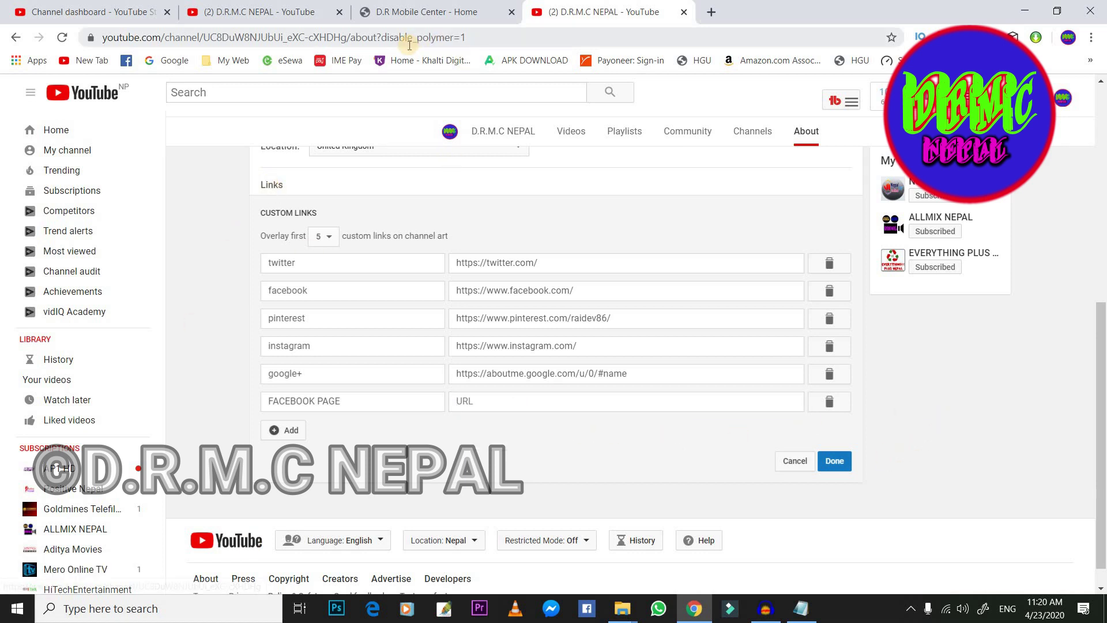
{"action": "left_click", "coordinate": [413, 12]}
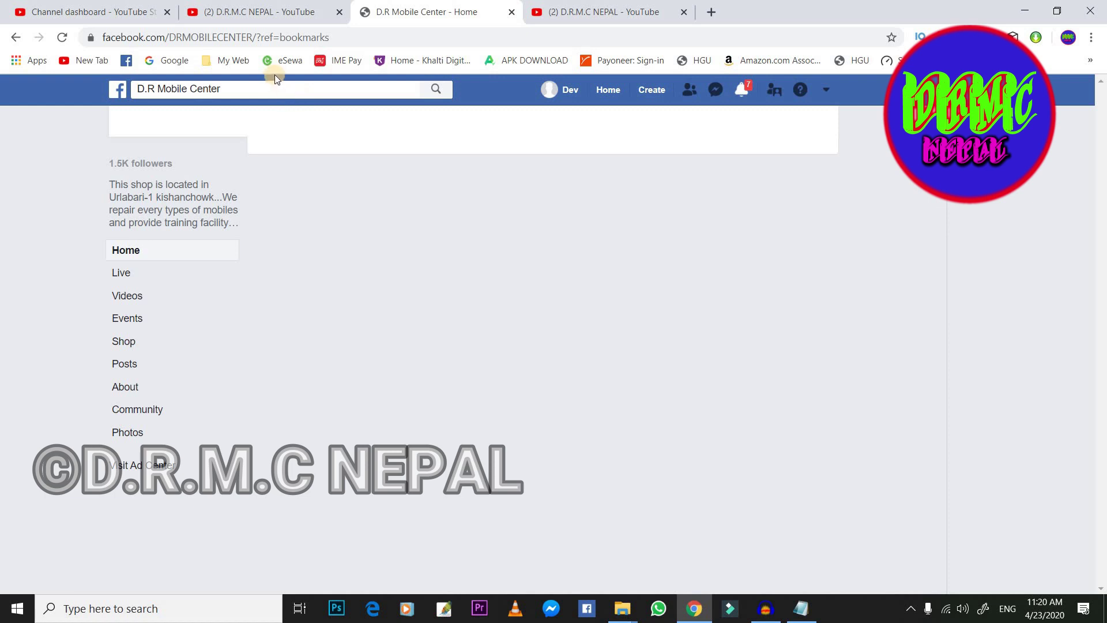
{"action": "left_click", "coordinate": [63, 37]}
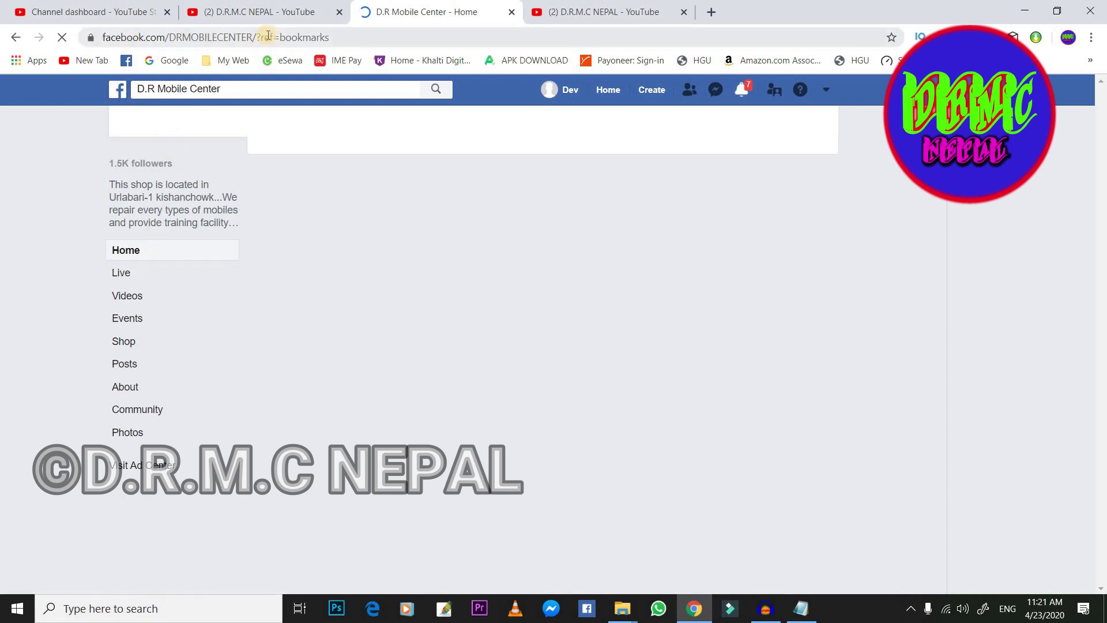
{"action": "left_click", "coordinate": [340, 38]}
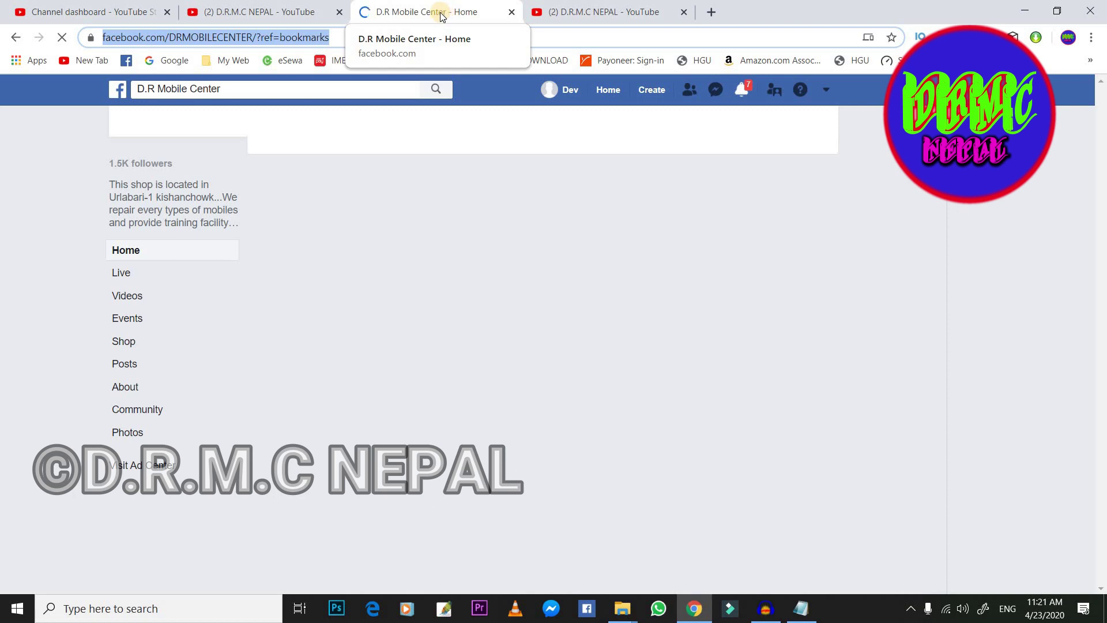
Compare the open browser tabs and close the outdated duplicate of the channel's About page that still has the old description
{"action": "left_click", "coordinate": [600, 13]}
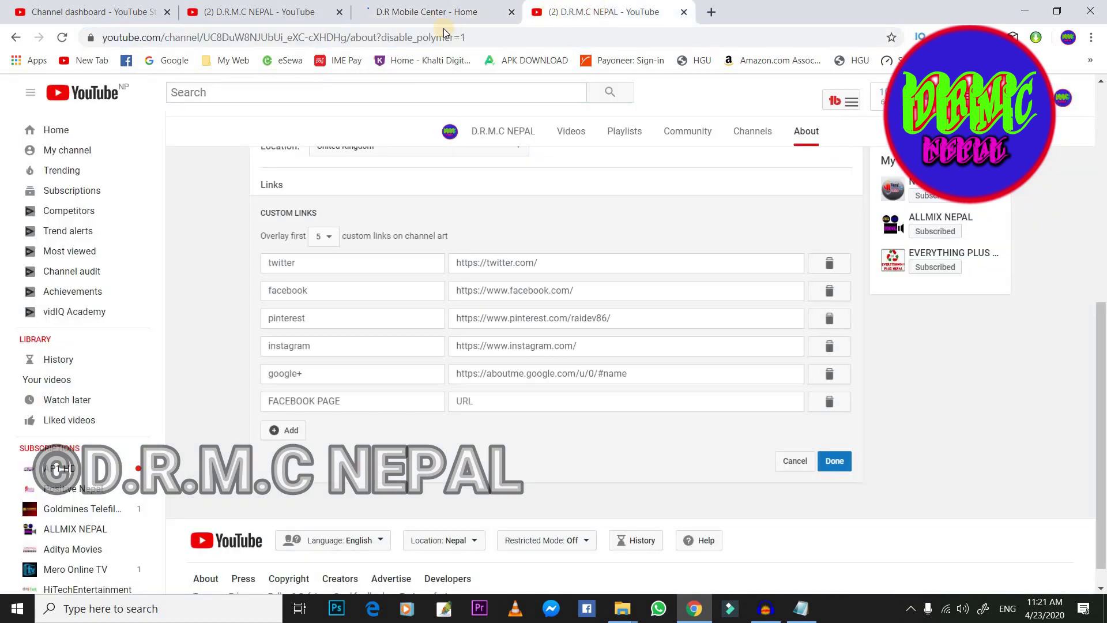
{"action": "left_click", "coordinate": [434, 16]}
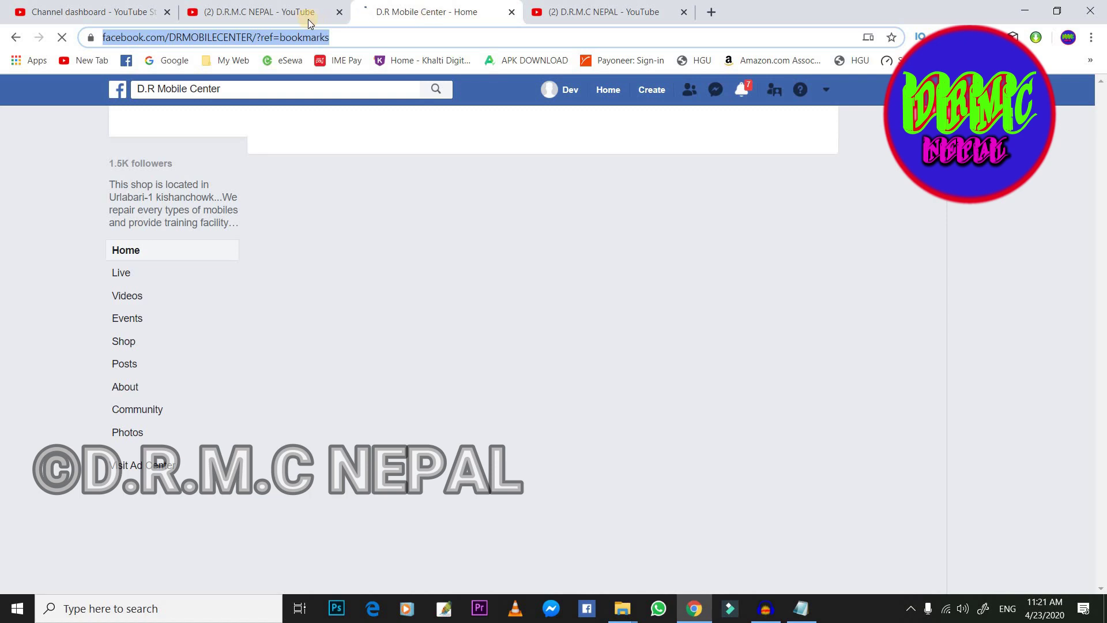
{"action": "left_click", "coordinate": [303, 15]}
{"action": "left_click", "coordinate": [420, 14]}
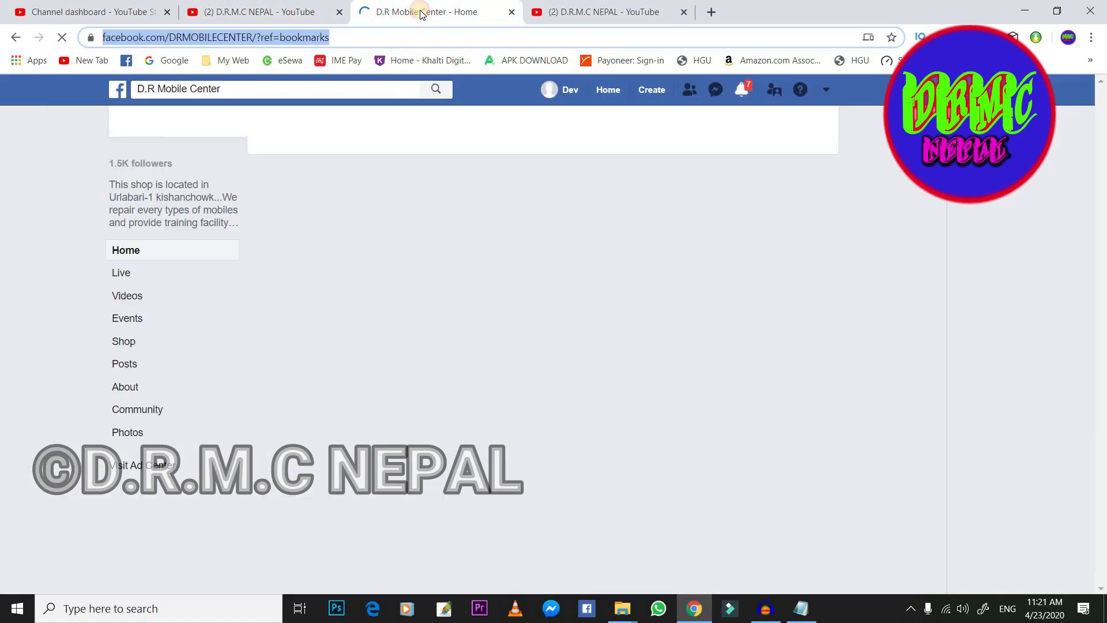
{"action": "left_click", "coordinate": [306, 13]}
{"action": "scroll", "coordinate": [639, 371], "scroll_direction": "down", "scroll_amount": 4}
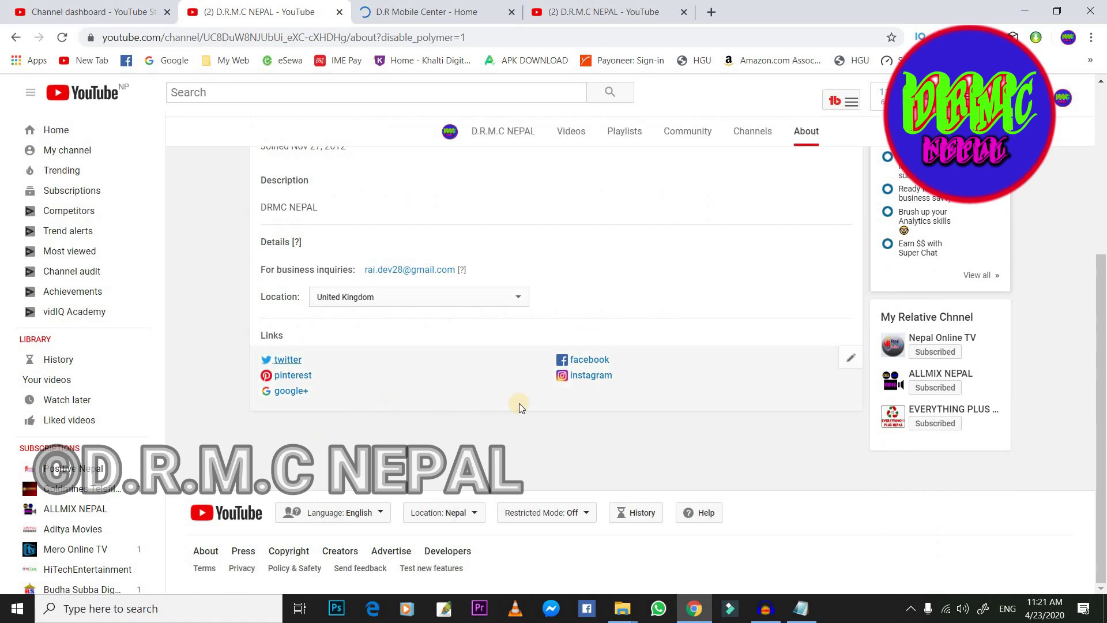
{"action": "scroll", "coordinate": [610, 400], "scroll_direction": "up", "scroll_amount": 4}
{"action": "scroll", "coordinate": [358, 358], "scroll_direction": "down", "scroll_amount": 3}
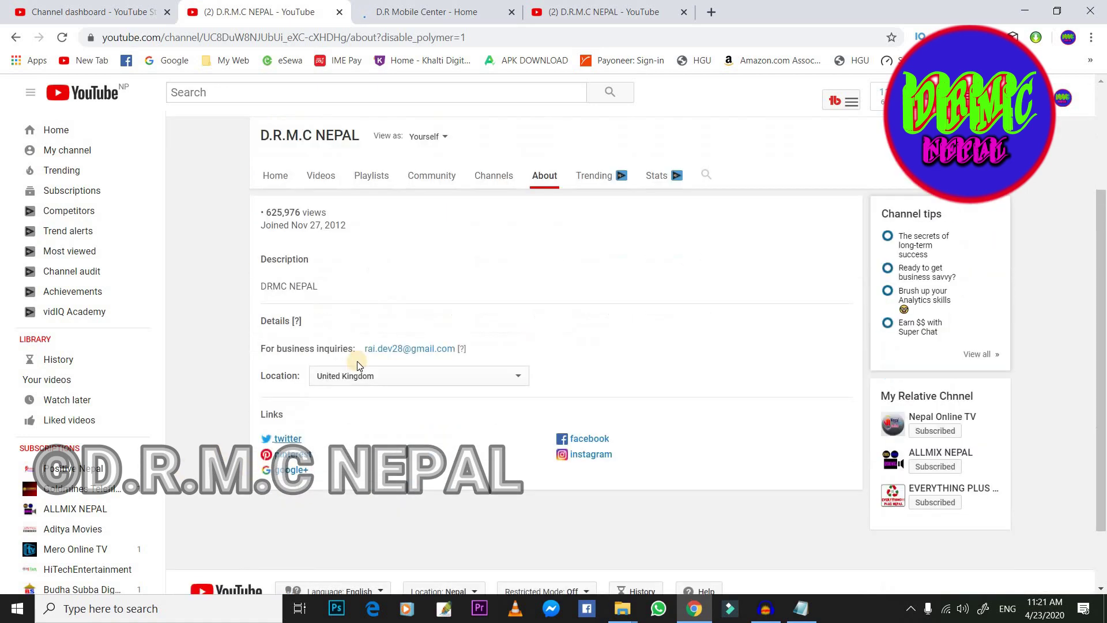
{"action": "scroll", "coordinate": [365, 218], "scroll_direction": "up", "scroll_amount": 2}
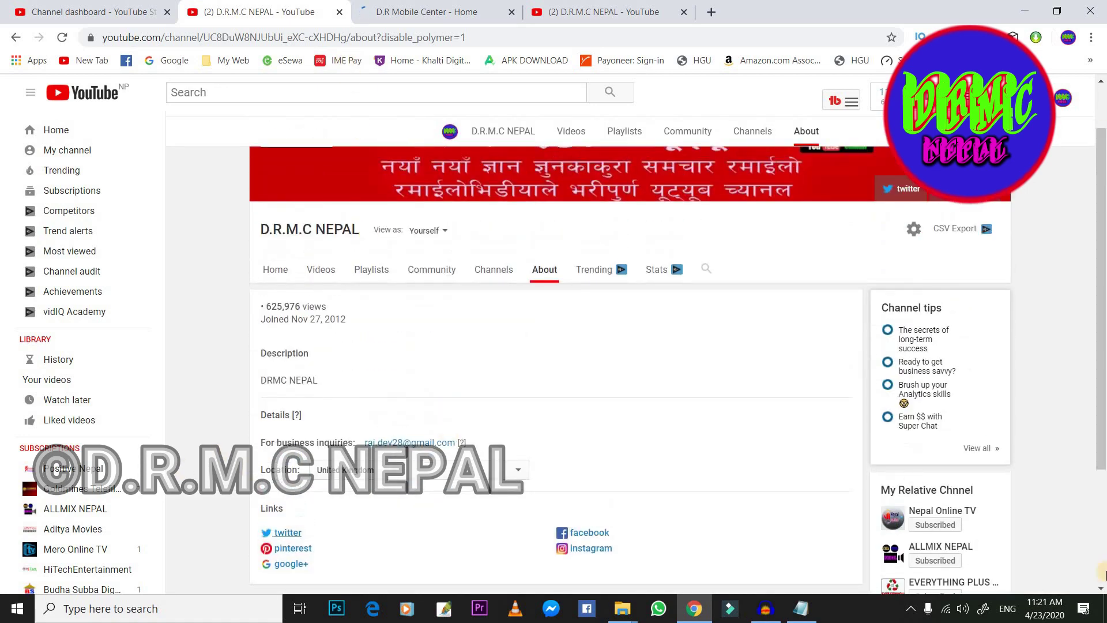
{"action": "left_click", "coordinate": [339, 13]}
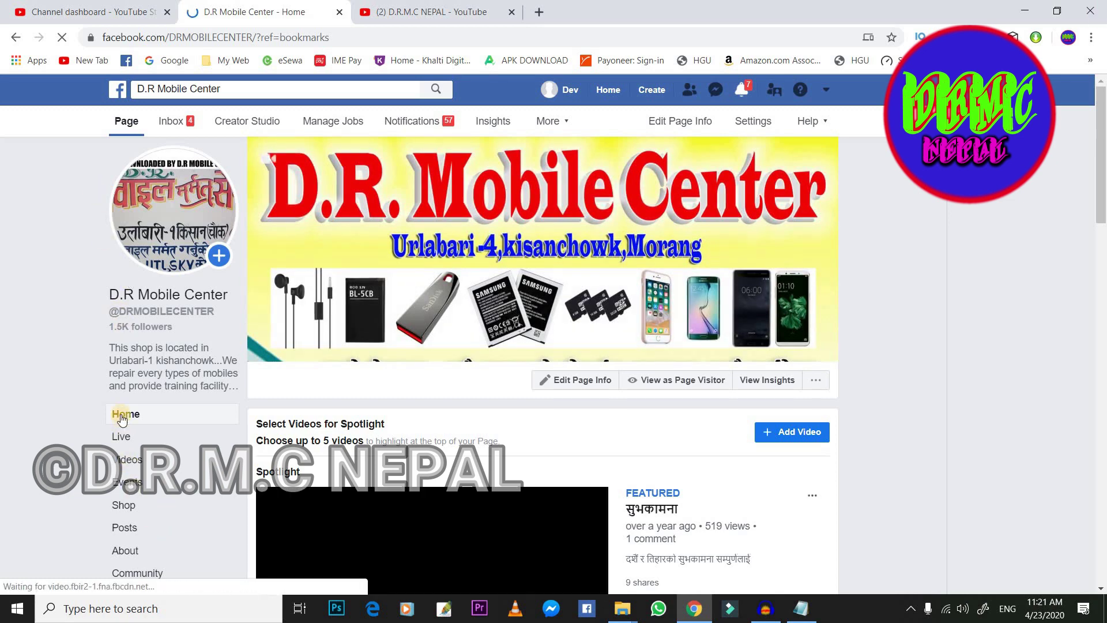
Copy the web address of the D.R Mobile Center Facebook page
{"action": "left_click", "coordinate": [145, 38]}
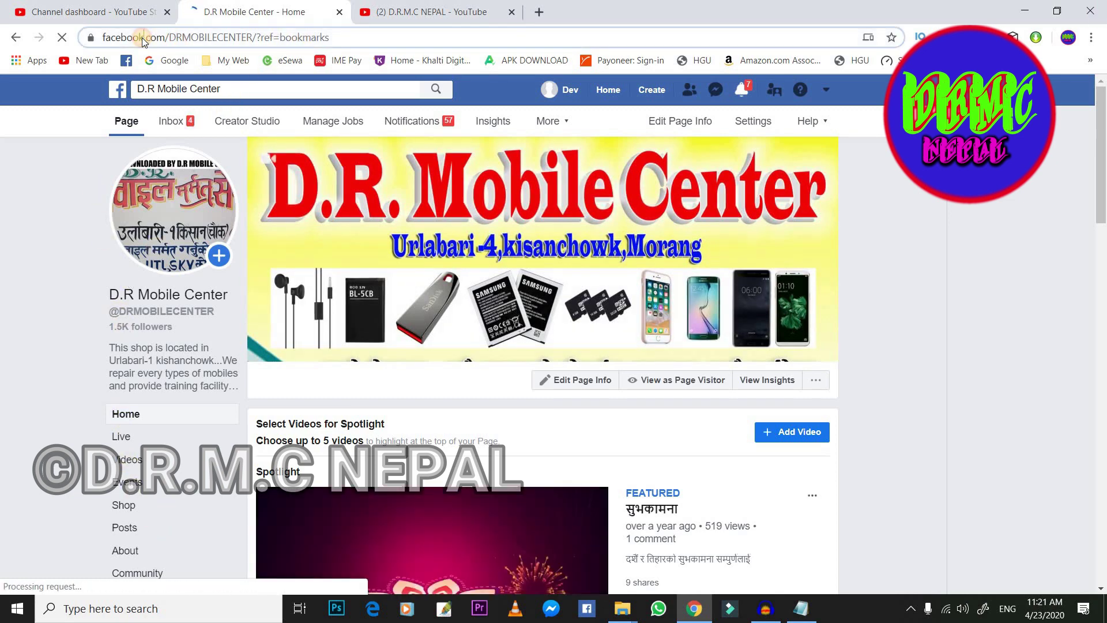
{"action": "right_click", "coordinate": [308, 38]}
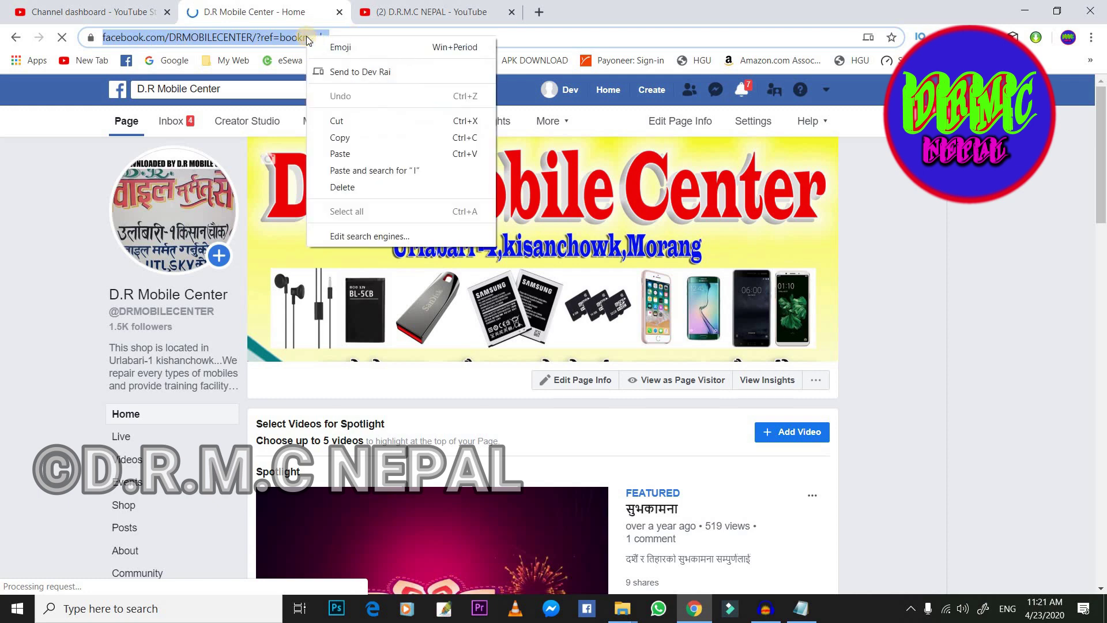
{"action": "left_click", "coordinate": [340, 138]}
Paste the copied Facebook address as the URL of the FACEBOOK PAGE link on the channel's About page and save the links
{"action": "left_click", "coordinate": [433, 12]}
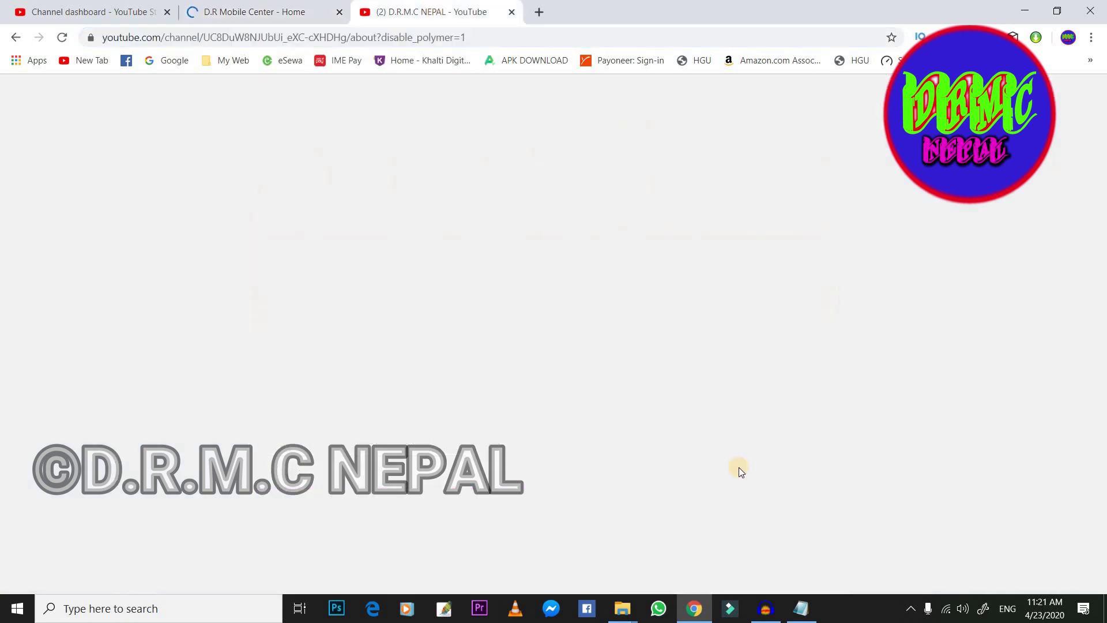
{"action": "left_click", "coordinate": [535, 405]}
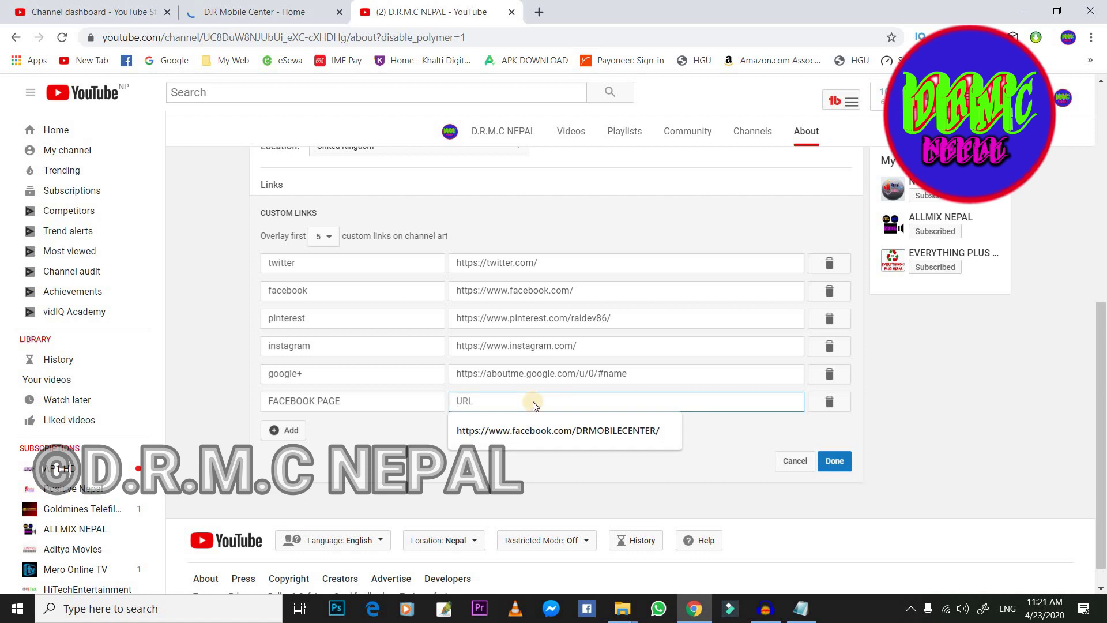
{"action": "right_click", "coordinate": [534, 404]}
{"action": "left_click", "coordinate": [573, 268]}
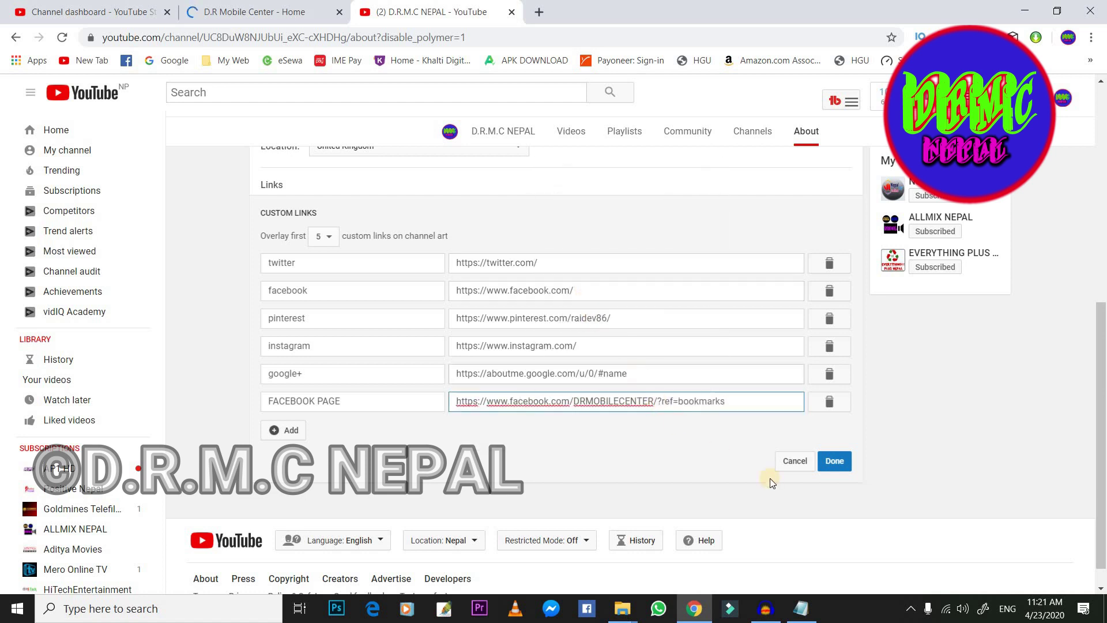
{"action": "left_click", "coordinate": [837, 465]}
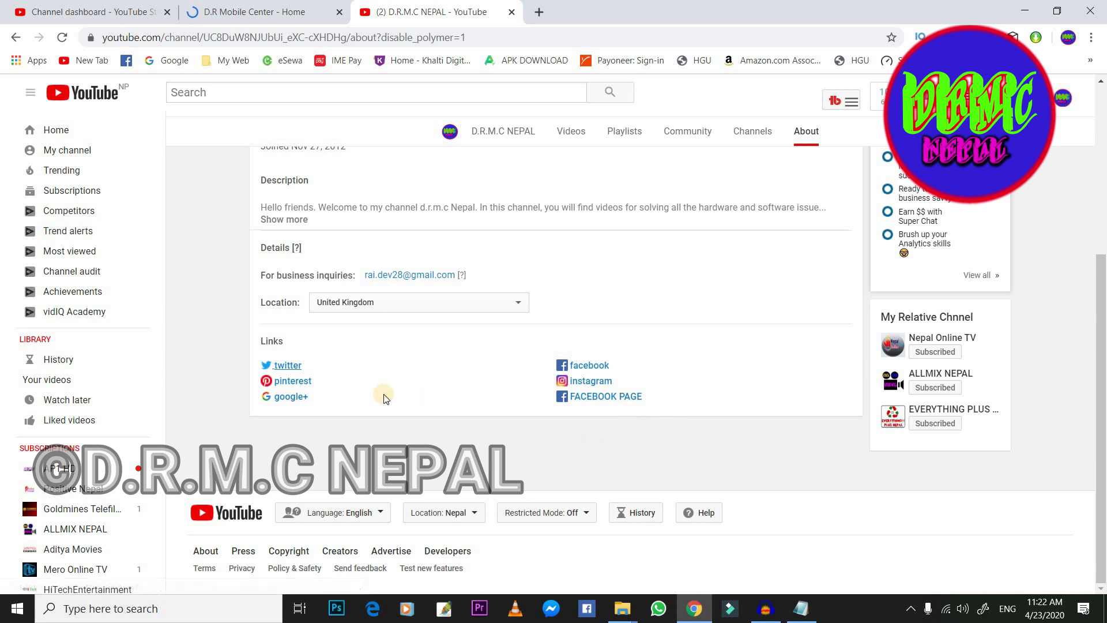
Review the saved links and the description on the channel's About page
{"action": "left_click_drag", "start_coordinate": [284, 410], "coordinate": [376, 410]}
{"action": "left_click", "coordinate": [375, 409]}
{"action": "mouse_move", "coordinate": [513, 393]}
{"action": "left_mouse_down"}
{"action": "mouse_move", "coordinate": [413, 390]}
{"action": "mouse_move", "coordinate": [576, 413]}
{"action": "mouse_move", "coordinate": [643, 399]}
{"action": "mouse_move", "coordinate": [504, 410]}
{"action": "left_mouse_up"}
{"action": "scroll", "coordinate": [577, 432], "scroll_direction": "up", "scroll_amount": 5}
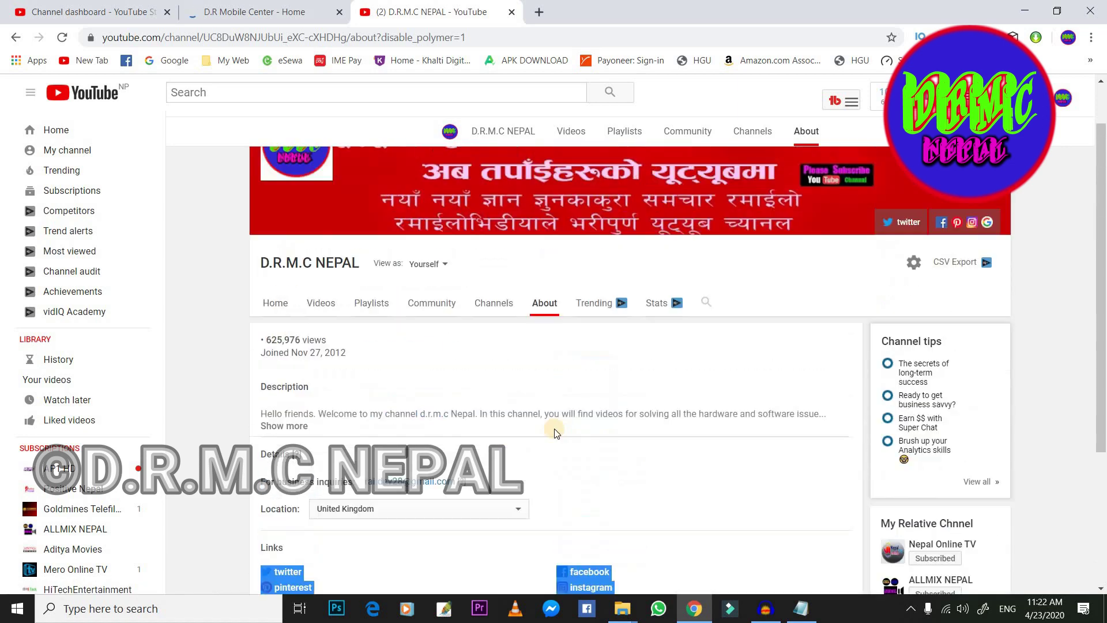
Open the YouTube home page in a new tab and close the channel's About page and the Channel dashboard
{"action": "left_click", "coordinate": [543, 13]}
{"action": "left_click", "coordinate": [87, 60]}
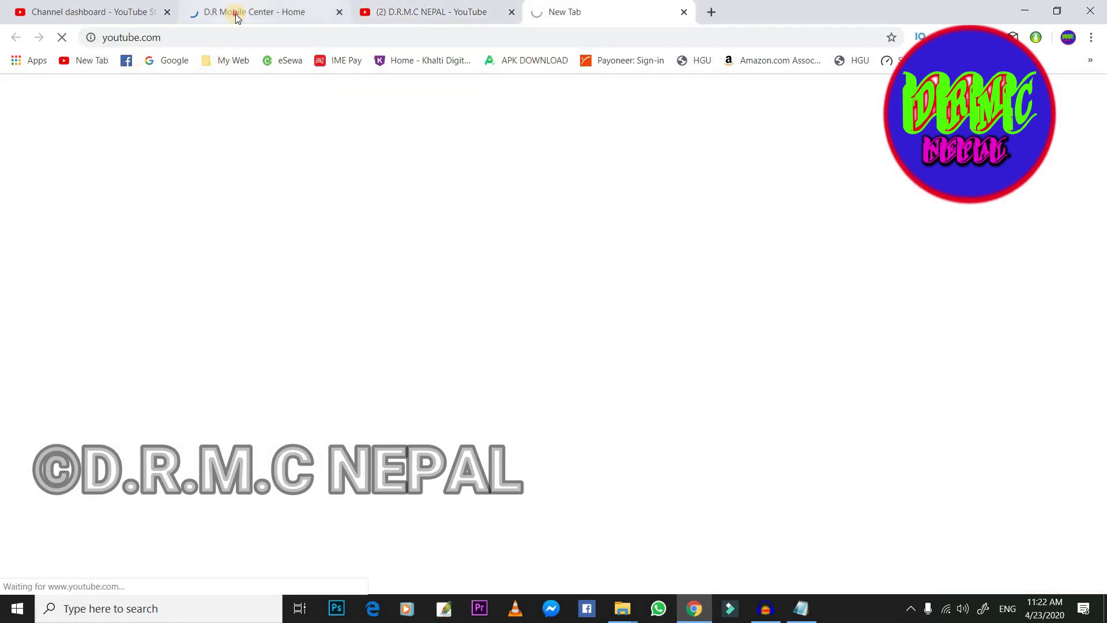
{"action": "left_click", "coordinate": [314, 13]}
{"action": "left_click", "coordinate": [576, 11]}
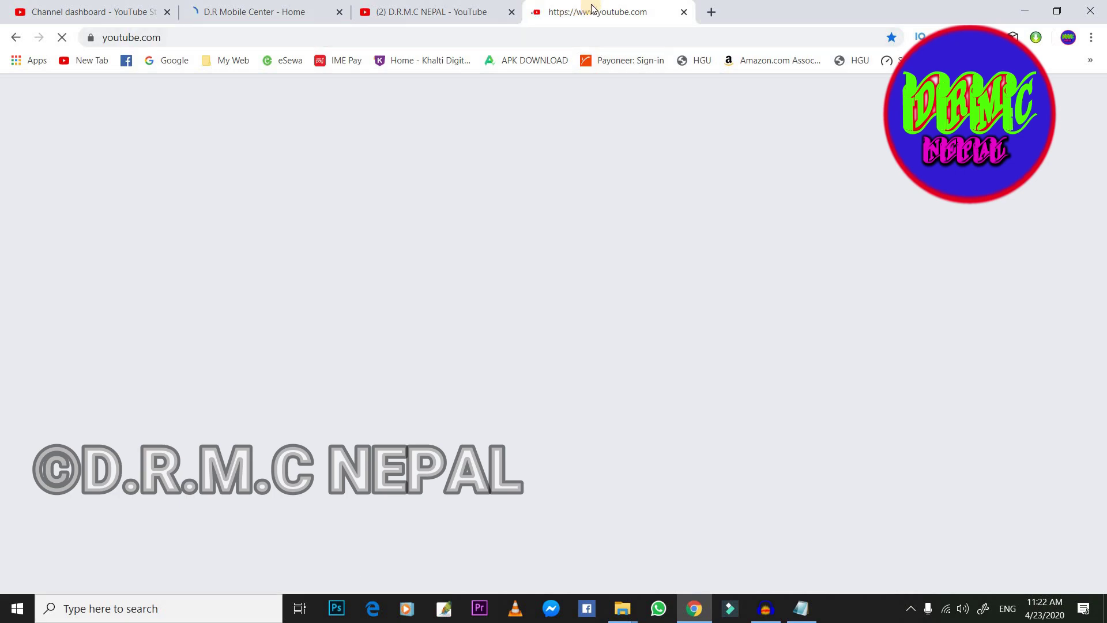
{"action": "left_click", "coordinate": [460, 12]}
{"action": "left_click", "coordinate": [597, 10]}
{"action": "left_click", "coordinate": [493, 14]}
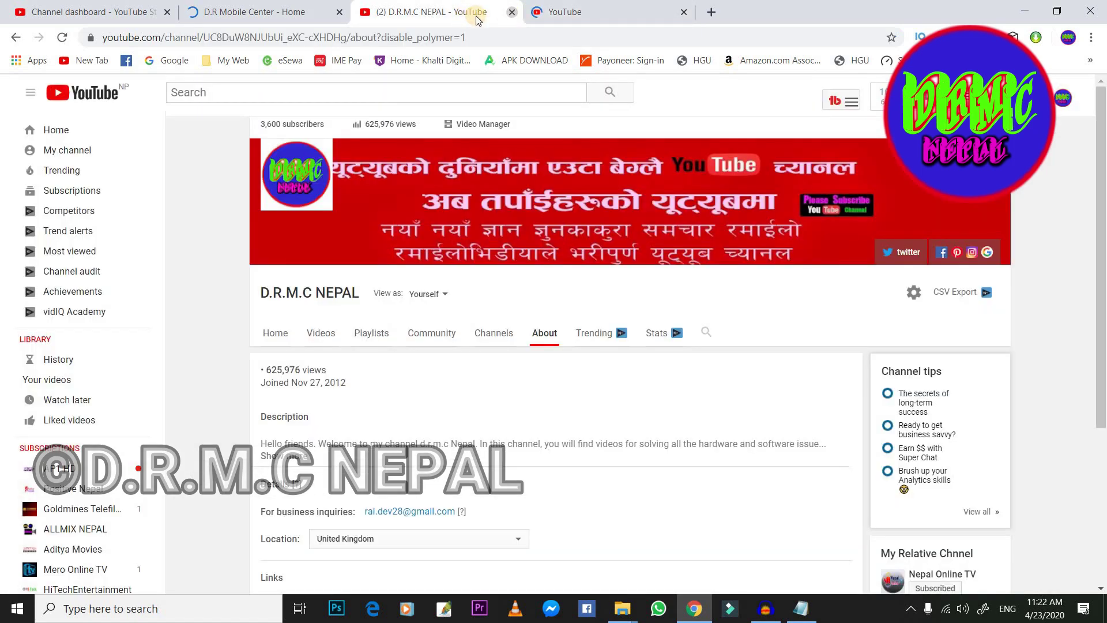
{"action": "middle_click", "coordinate": [478, 20]}
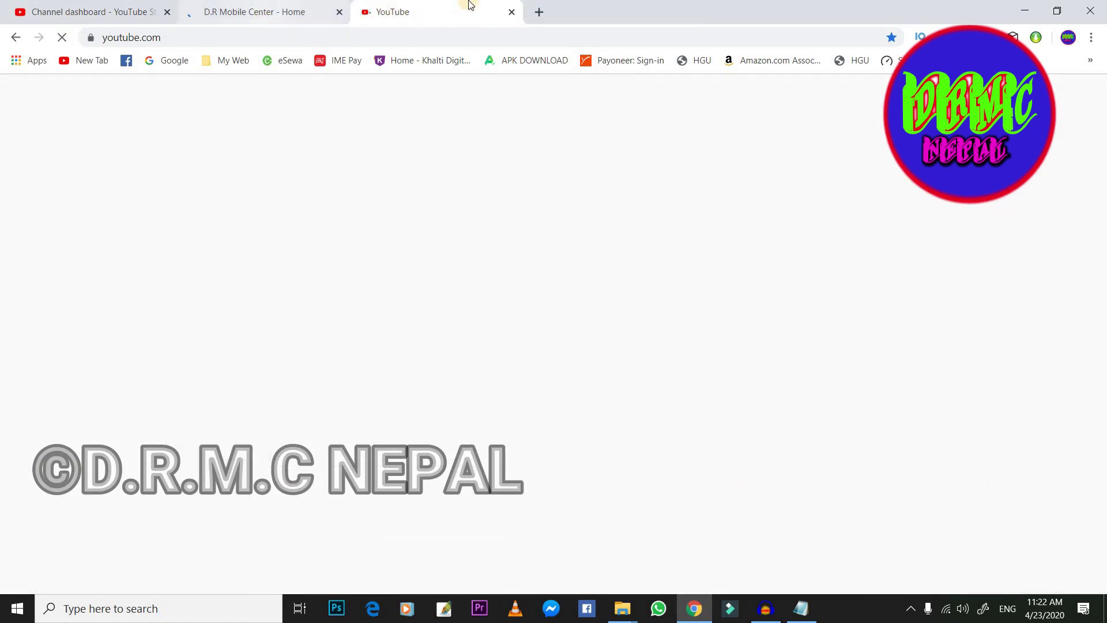
{"action": "left_click", "coordinate": [166, 13]}
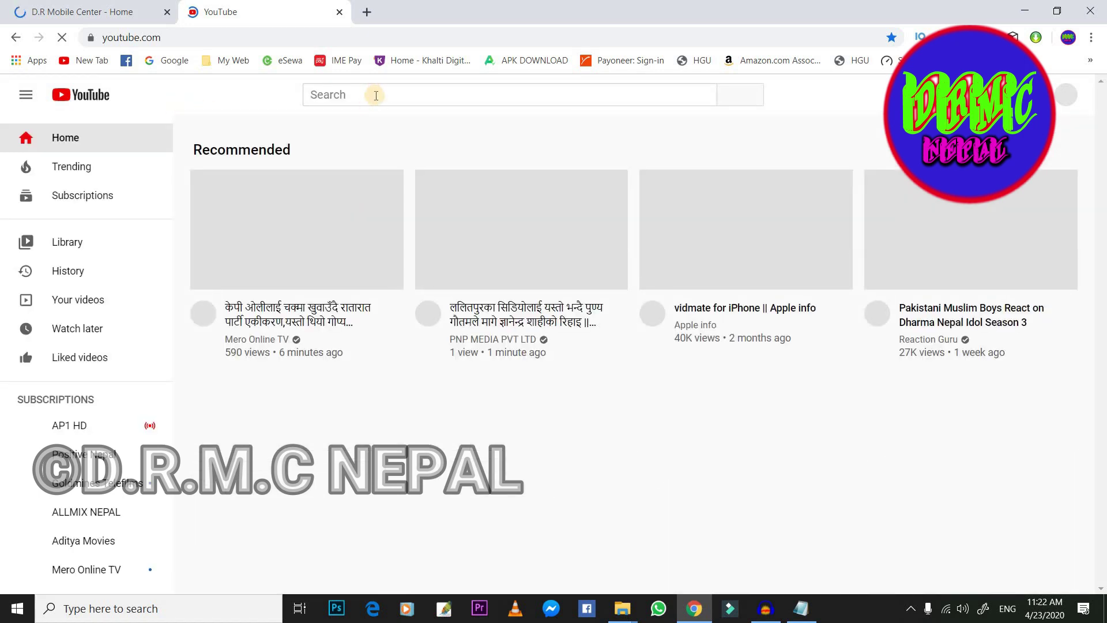
Search YouTube for "drmc nepal"
{"action": "left_click", "coordinate": [376, 95]}
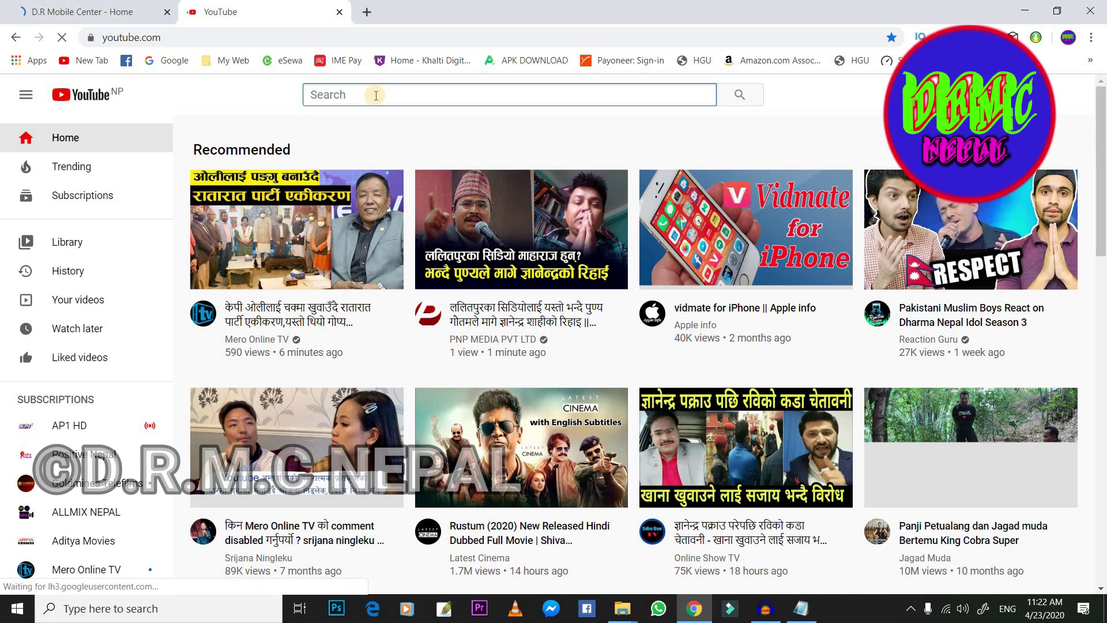
{"action": "type", "text": "dr"}
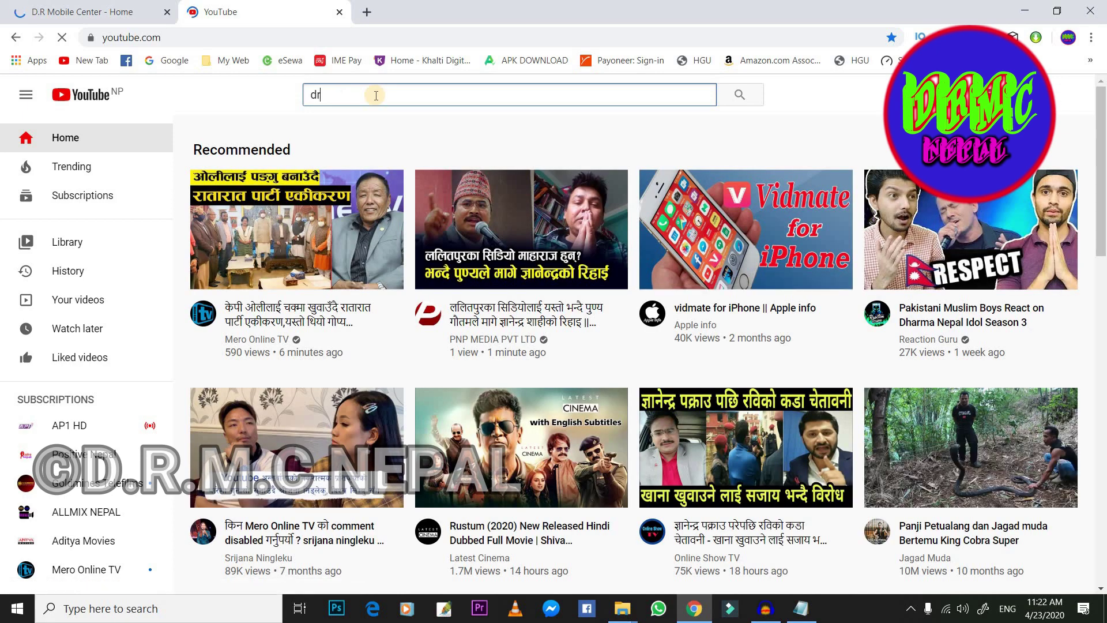
{"action": "type", "text": "l"}
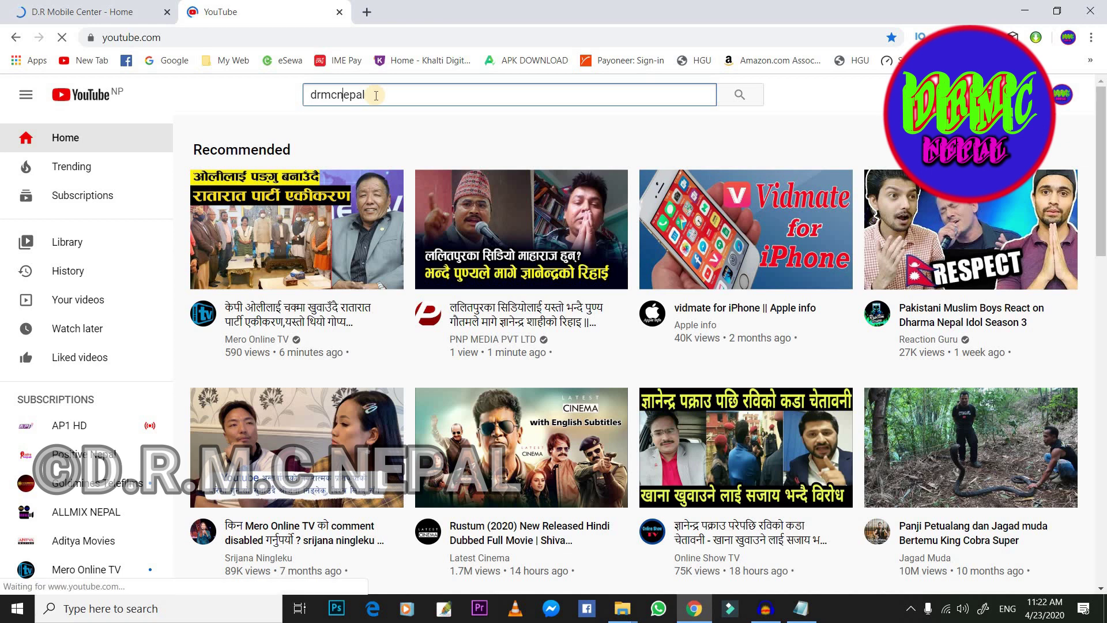
{"action": "key", "text": "Left"}
{"action": "key", "text": "Left"}
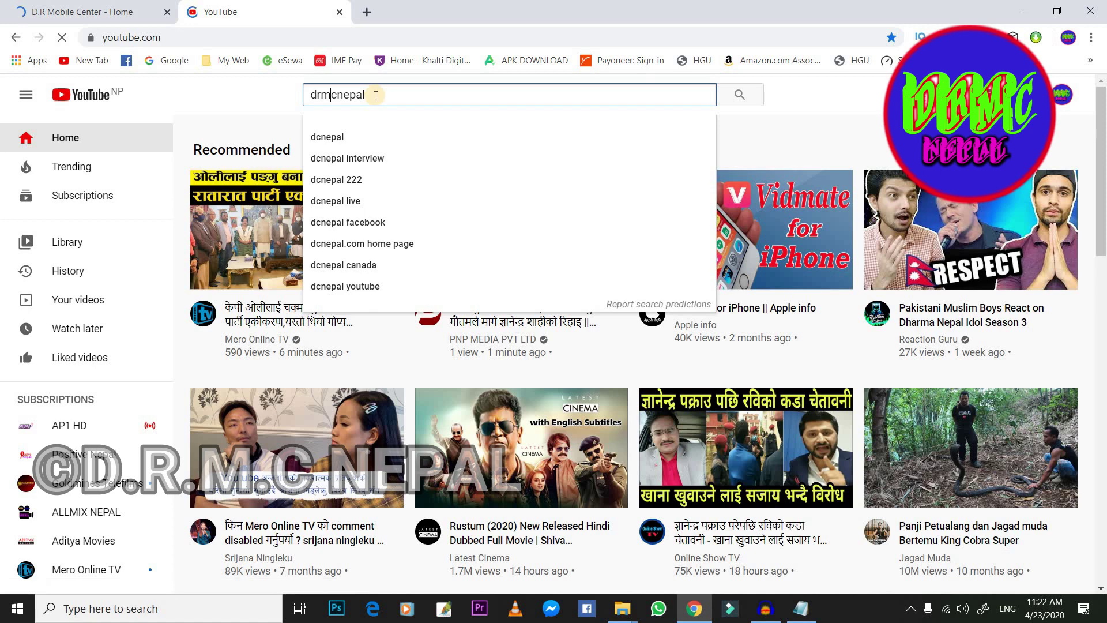
{"action": "key", "text": "Right"}
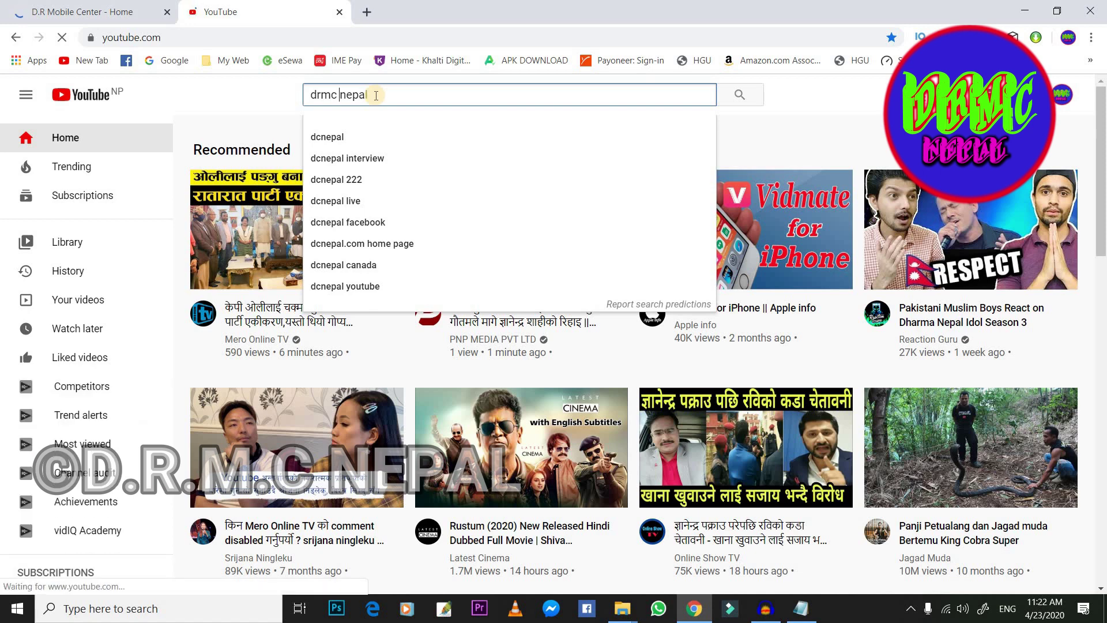
{"action": "key", "text": "Return"}
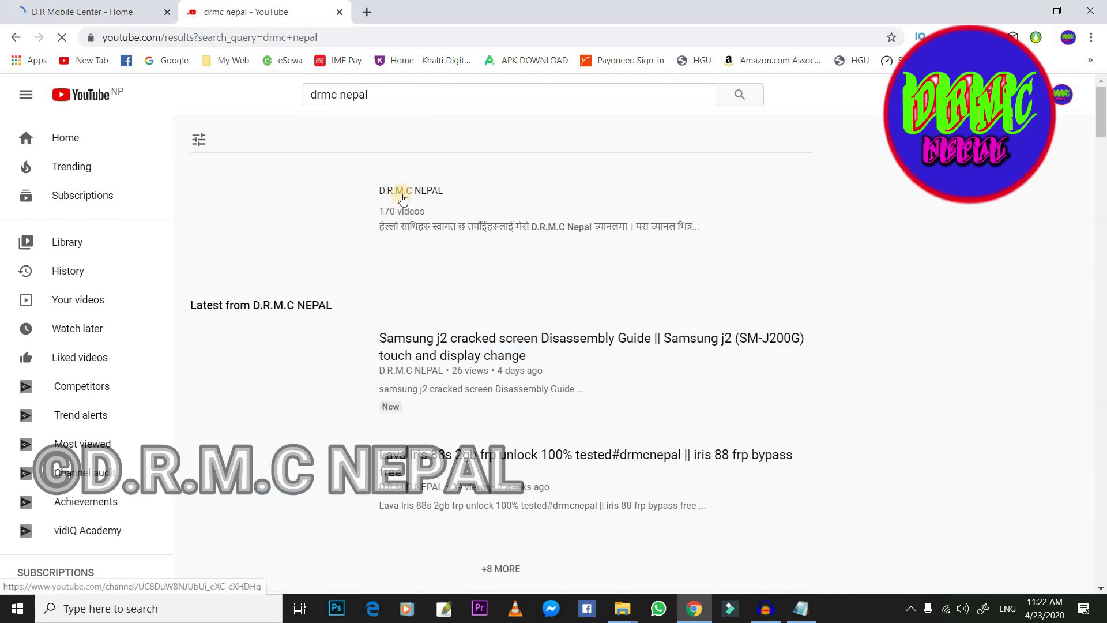
Open the D.R.M.C NEPAL channel from the search results, dismiss the channel art dialog and review the About description in both languages
{"action": "left_click", "coordinate": [403, 194]}
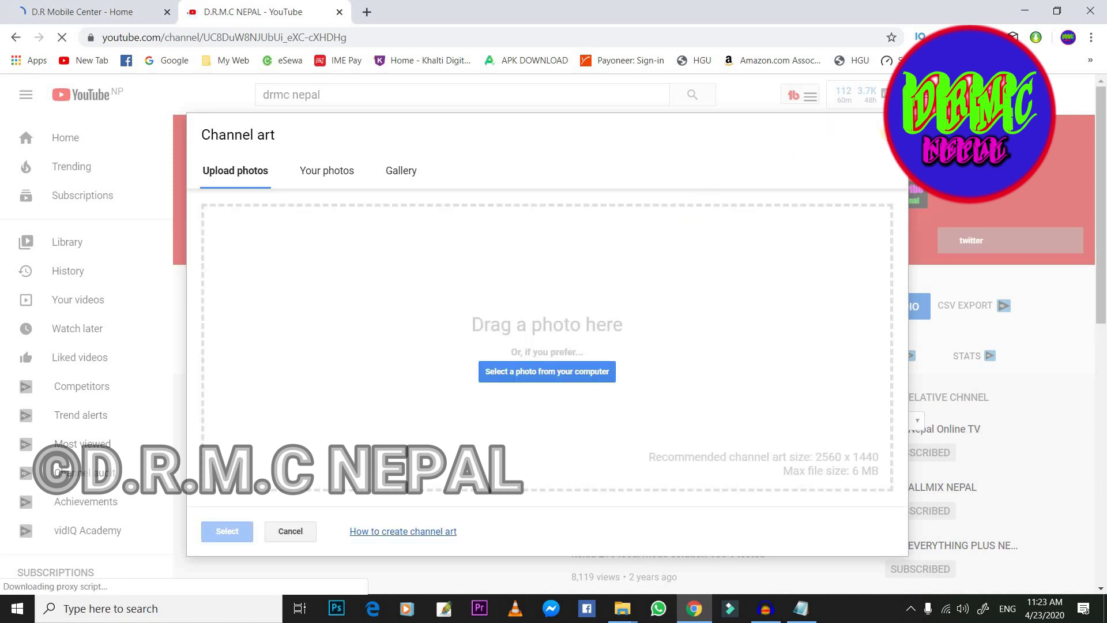
{"action": "key", "text": "Escape"}
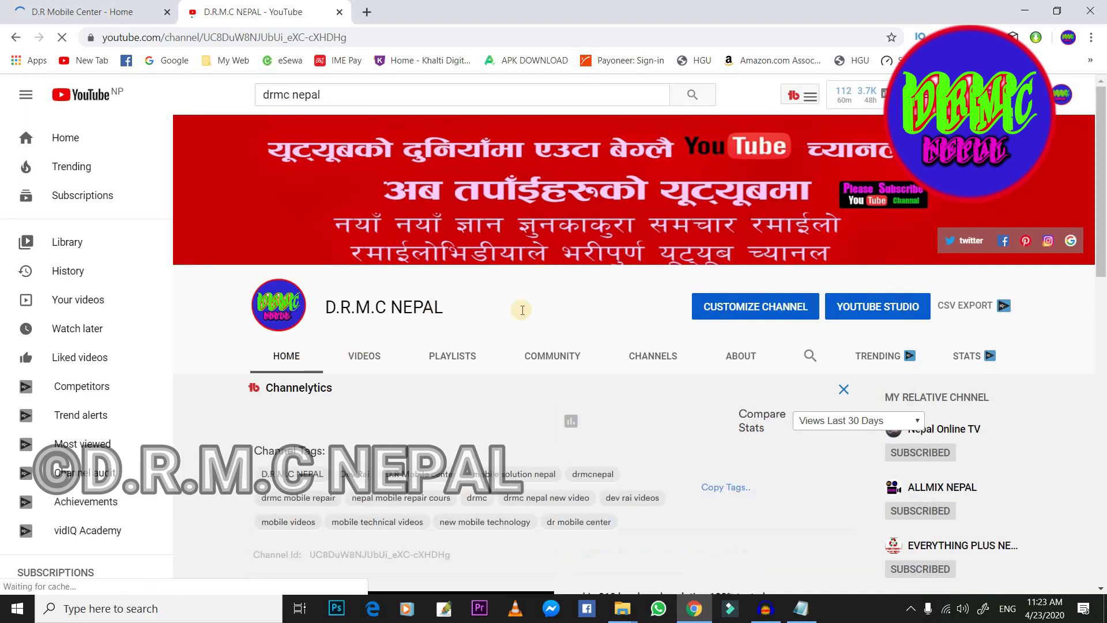
{"action": "left_click", "coordinate": [746, 361]}
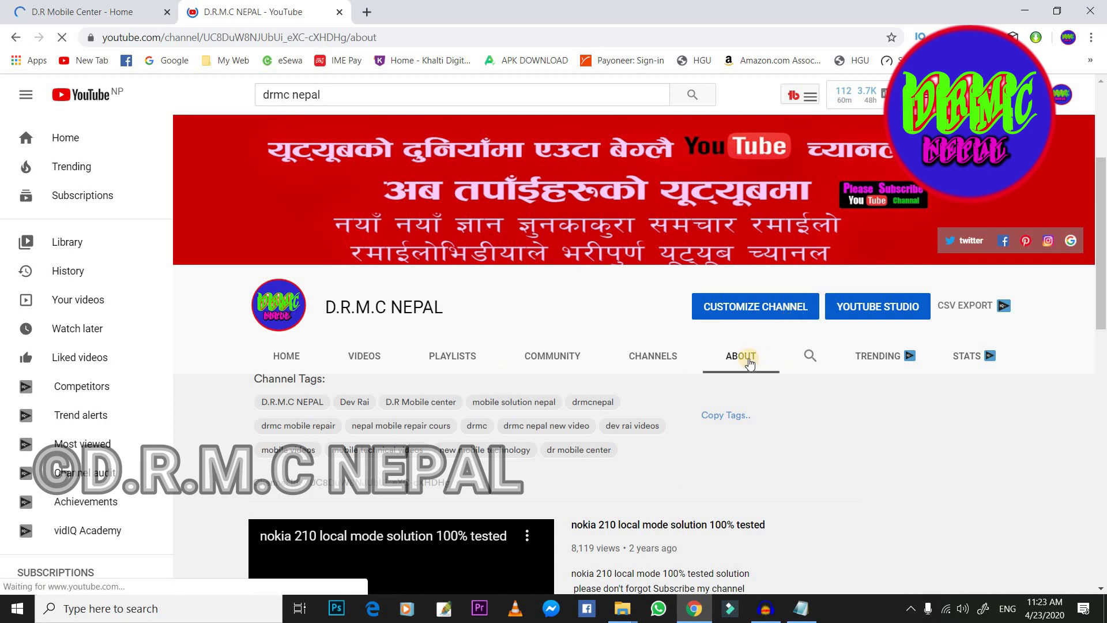
{"action": "scroll", "coordinate": [743, 495], "scroll_direction": "down", "scroll_amount": 4}
{"action": "scroll", "coordinate": [482, 292], "scroll_direction": "up", "scroll_amount": 4}
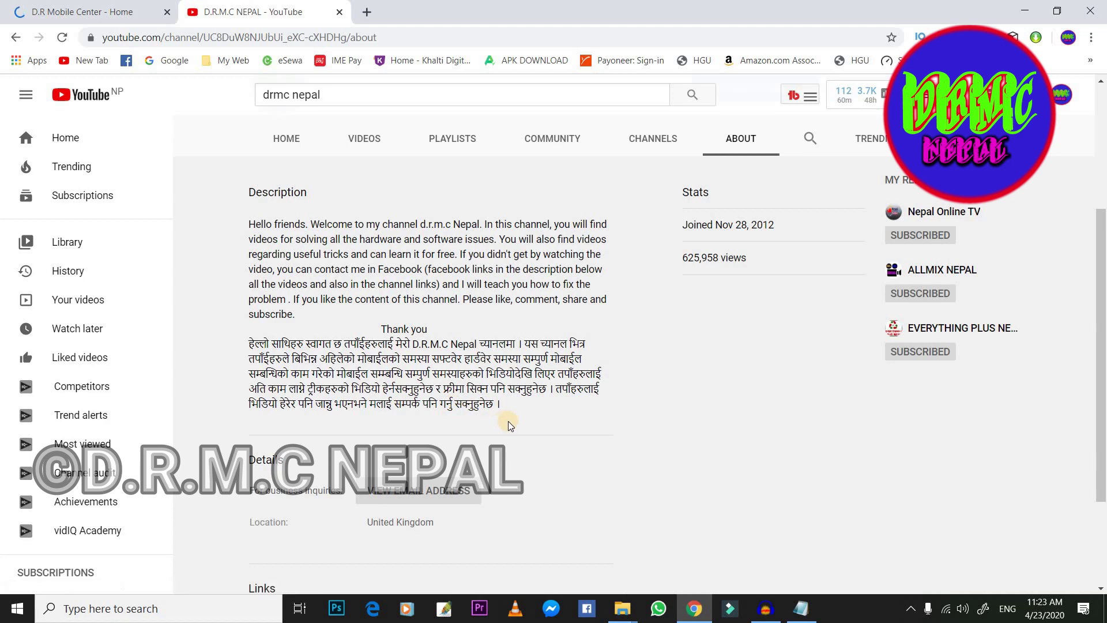
{"action": "scroll", "coordinate": [316, 407], "scroll_direction": "up", "scroll_amount": 4}
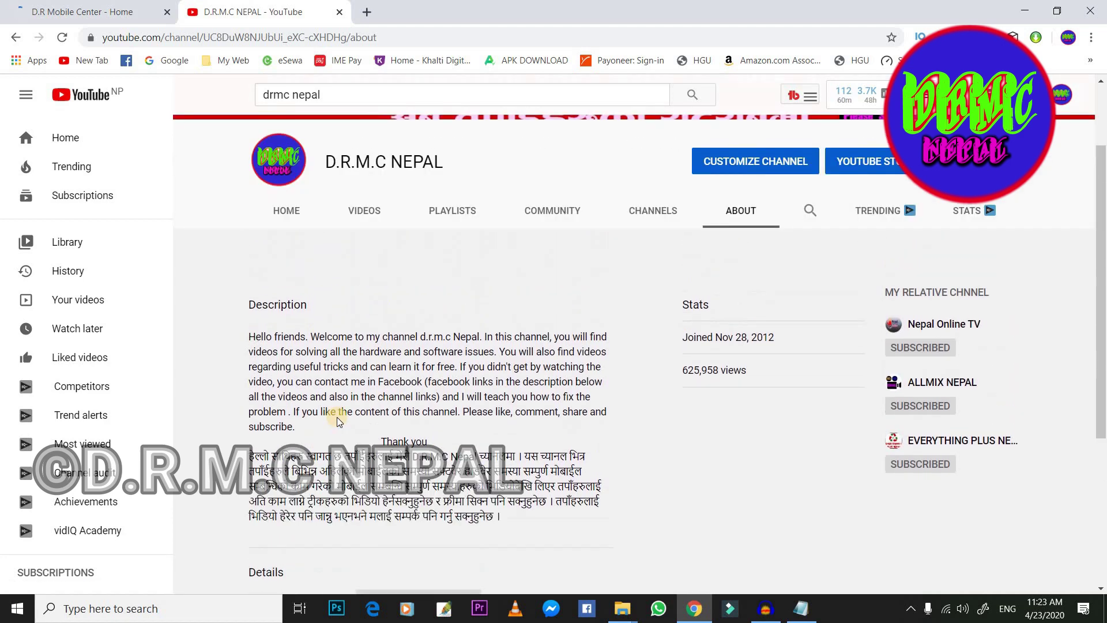
Minimize the browser and the "about" Notepad window to show the desktop
{"action": "left_click", "coordinate": [1025, 10]}
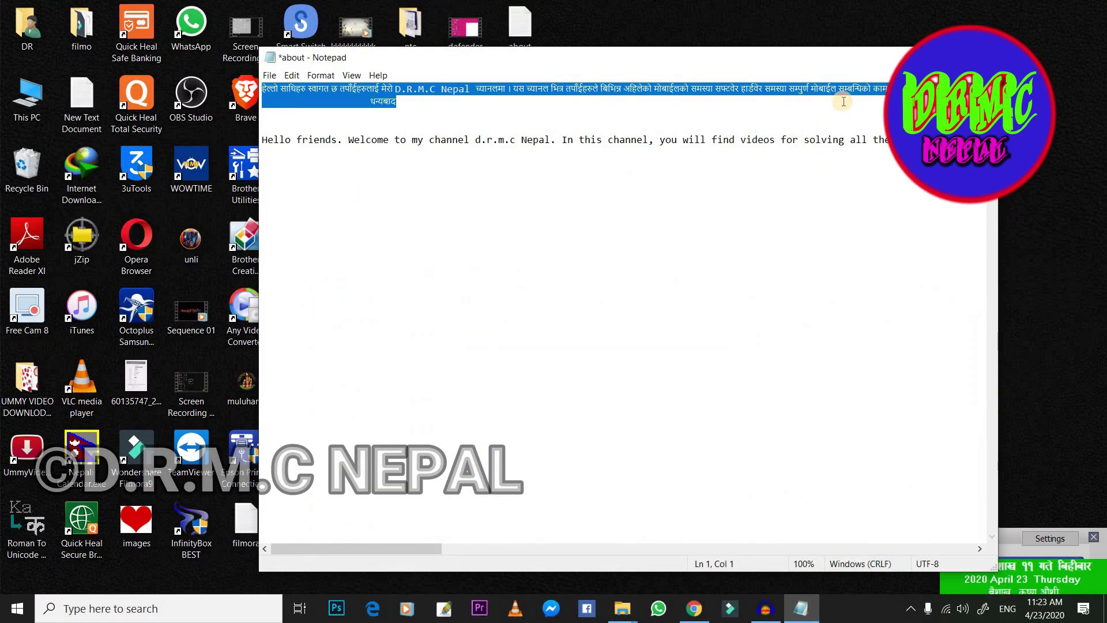
{"action": "left_click", "coordinate": [888, 56]}
{"action": "right_click", "coordinate": [741, 104]}
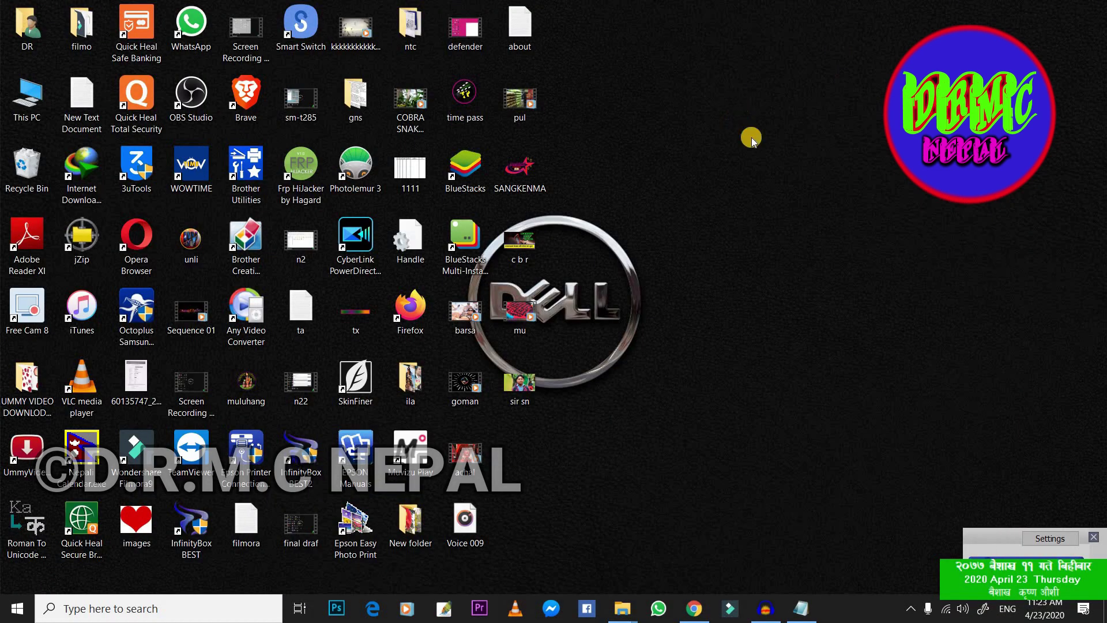